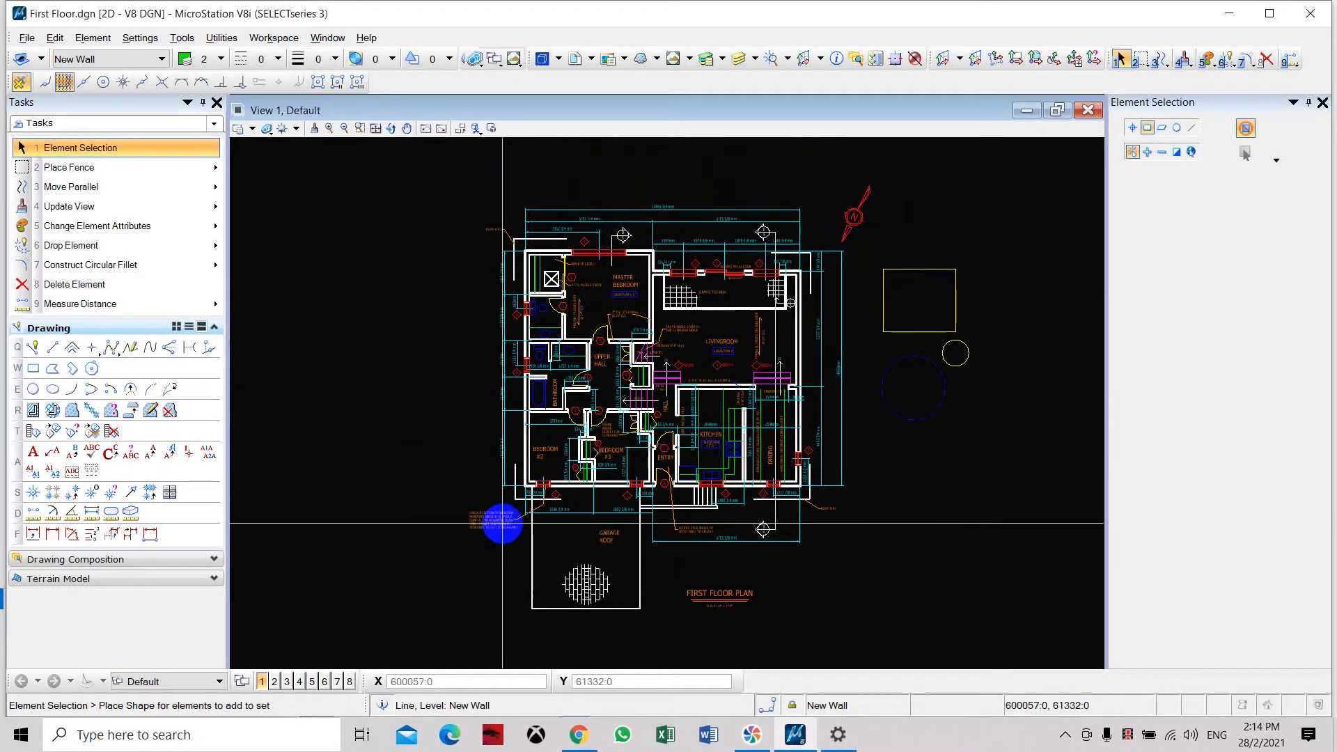
Place an L-shaped SmartLine in the empty area west of Bedroom #2, running 6000 to the left and 6000 upward.
{"action": "scroll", "coordinate": [492, 501], "scroll_direction": "up", "scroll_amount": 5}
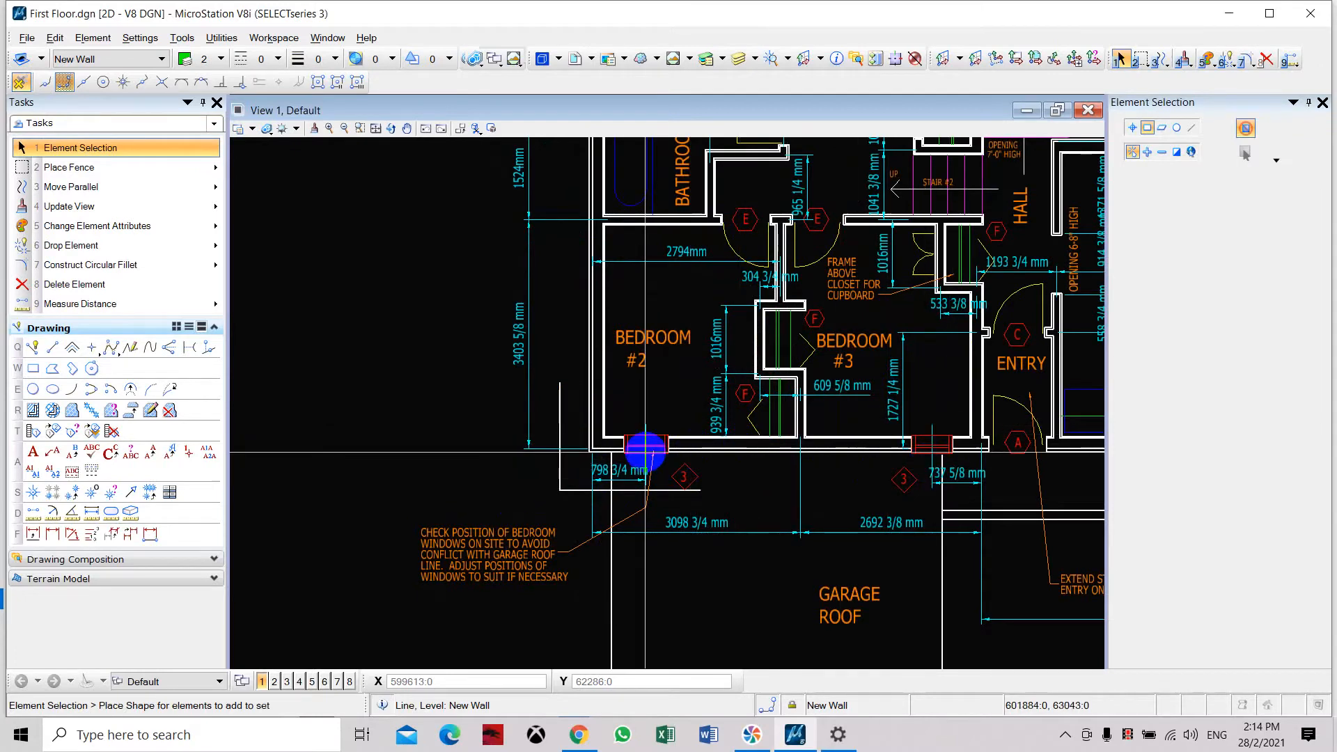
{"action": "scroll", "coordinate": [645, 451], "scroll_direction": "down", "scroll_amount": 3}
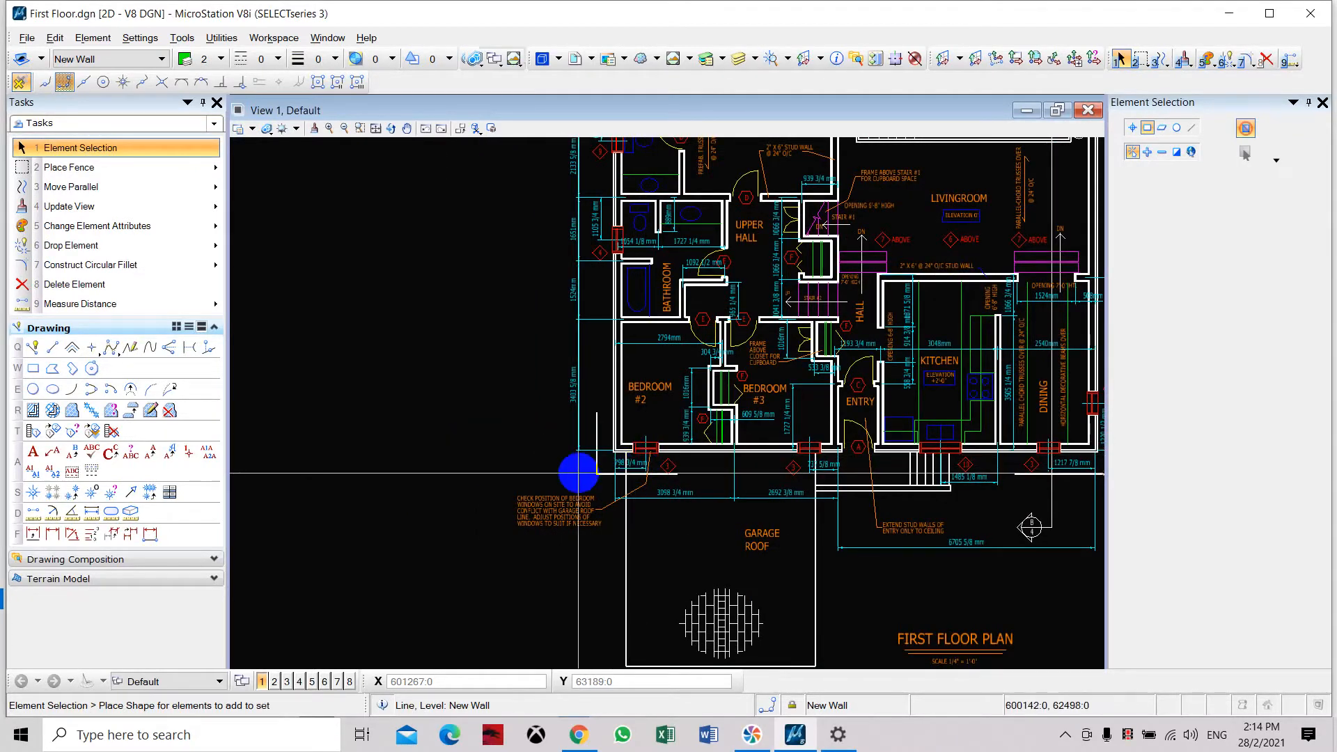
{"action": "scroll", "coordinate": [636, 453], "scroll_direction": "up", "scroll_amount": 3}
{"action": "scroll", "coordinate": [634, 437], "scroll_direction": "down", "scroll_amount": 3}
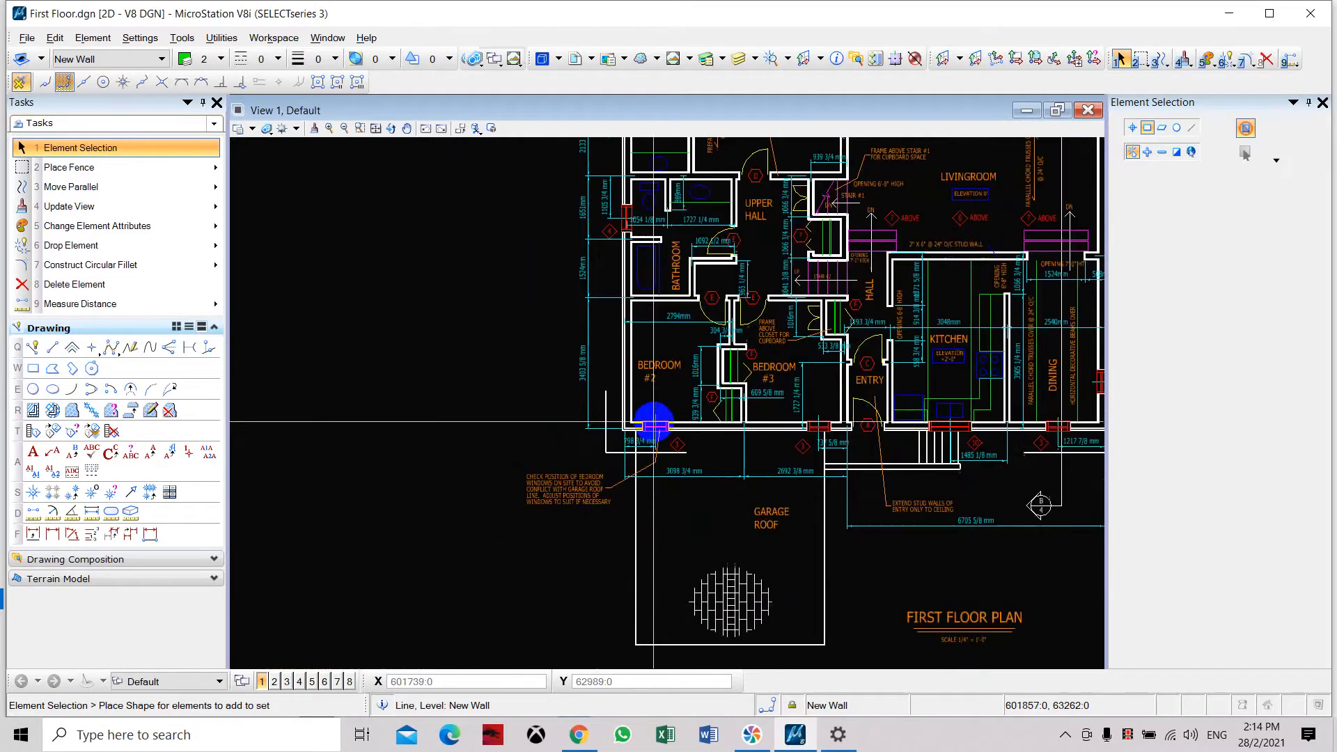
{"action": "middle_click_drag", "start_coordinate": [502, 427], "coordinate": [558, 447]}
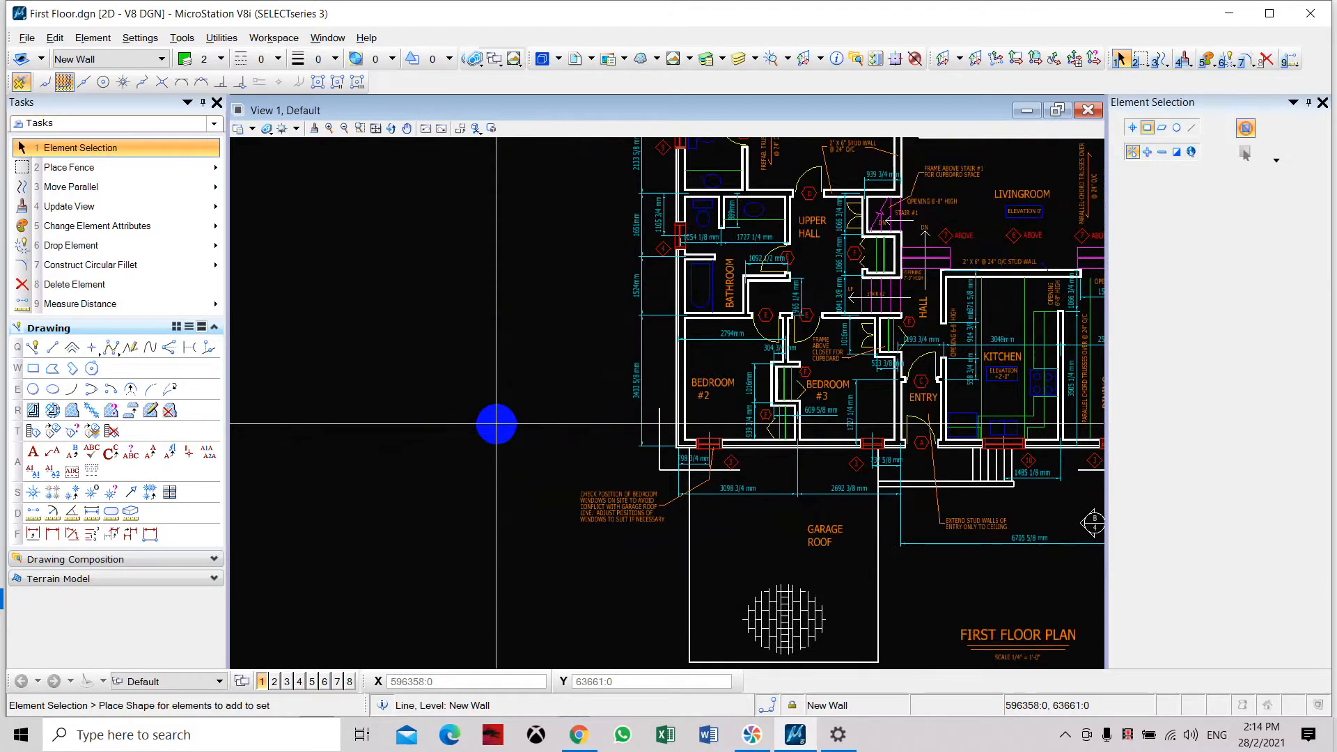
{"action": "left_click", "coordinate": [38, 351]}
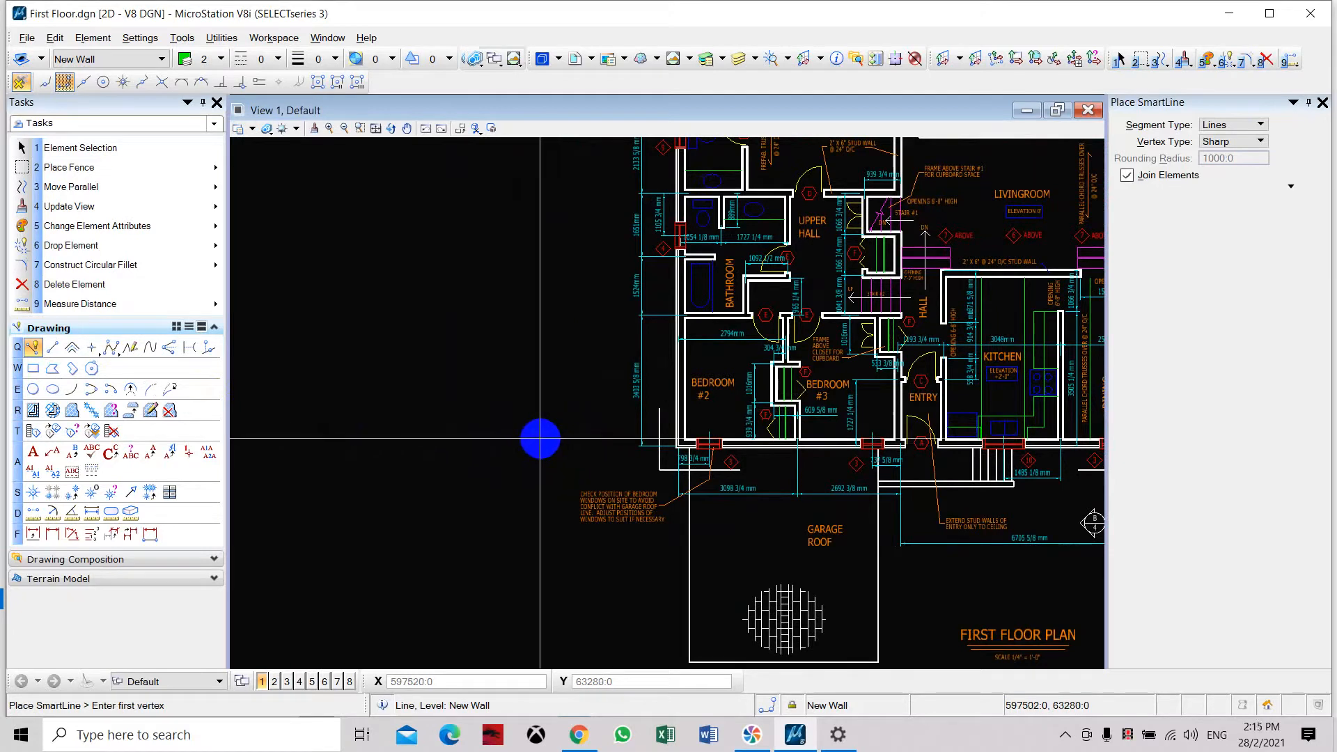
{"action": "left_click", "coordinate": [541, 439]}
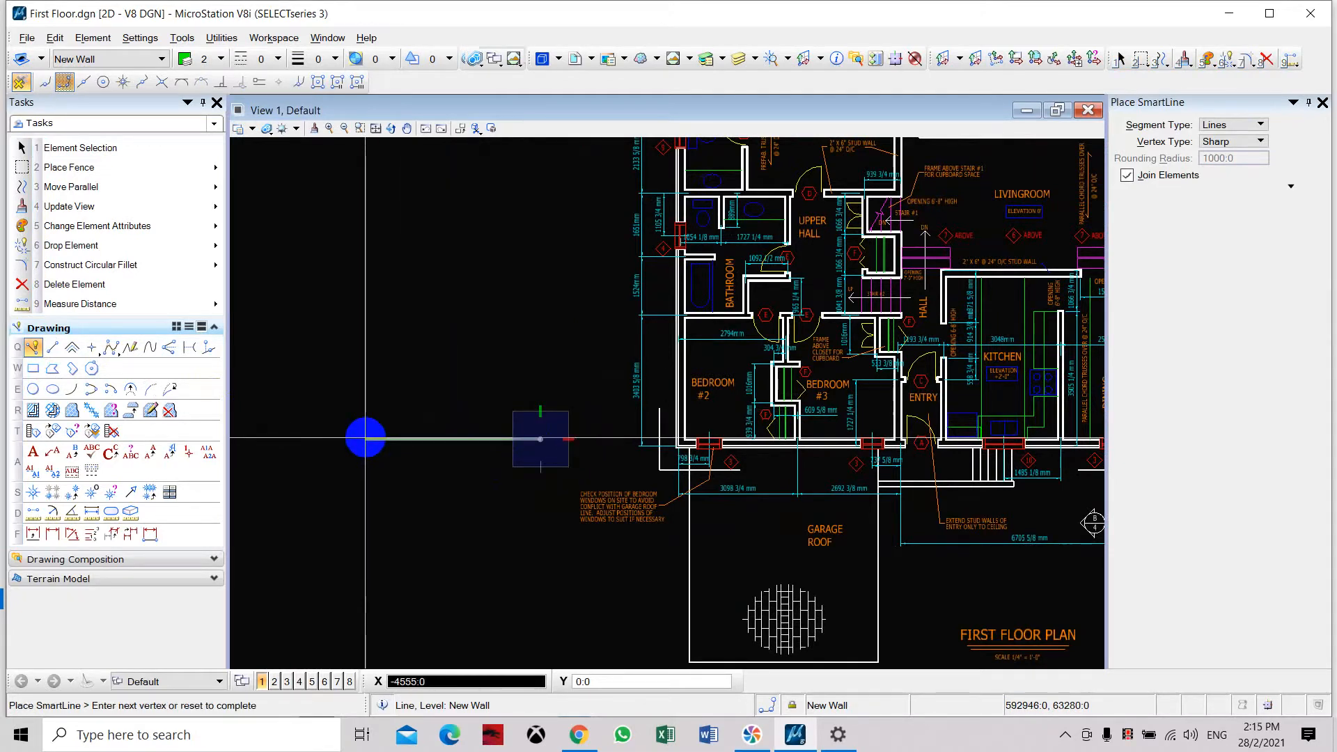
{"action": "type", "text": "6000"}
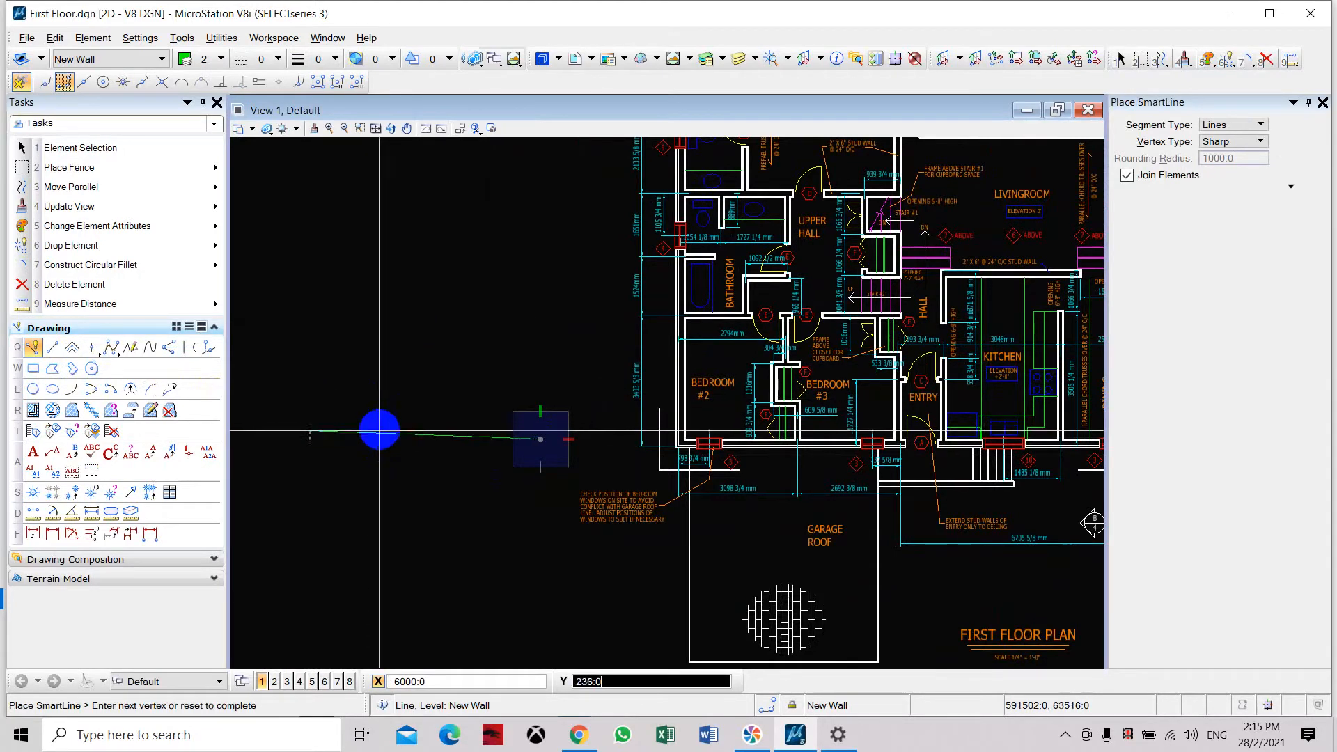
{"action": "left_click", "coordinate": [344, 411]}
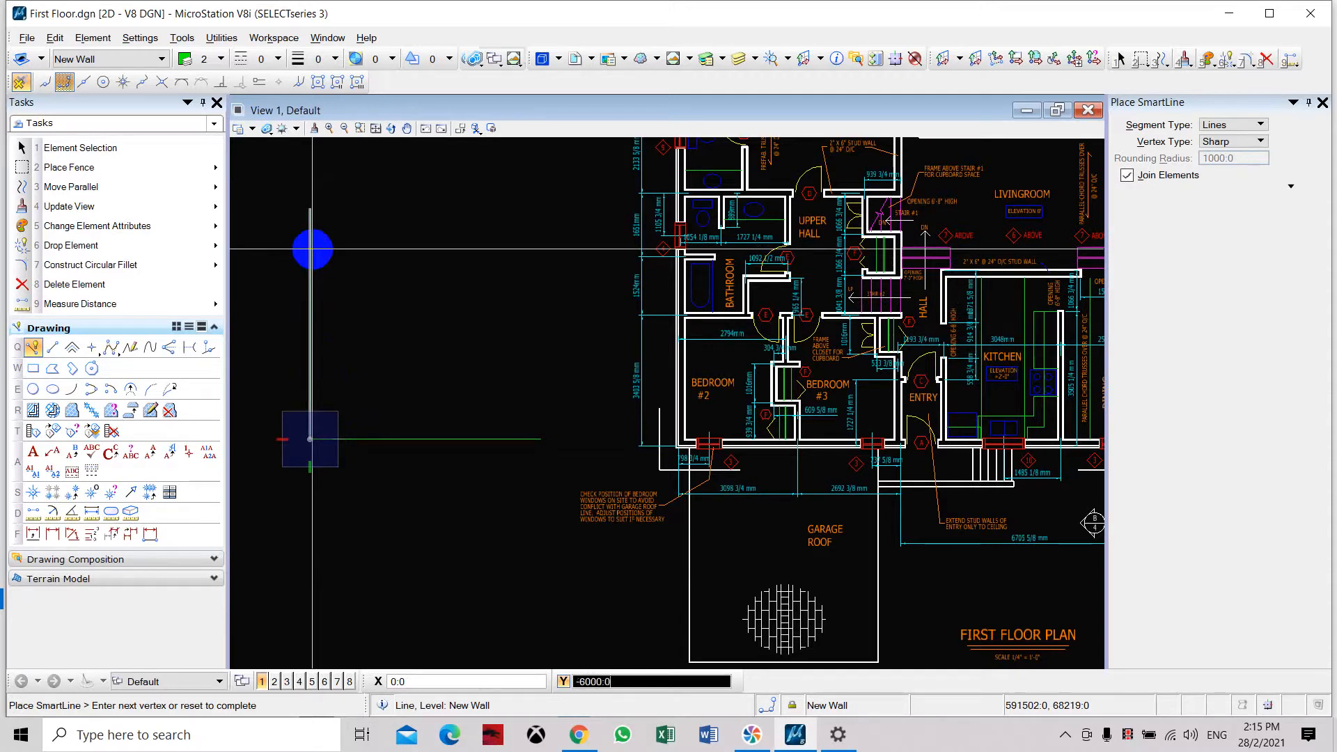
{"action": "left_click", "coordinate": [305, 203]}
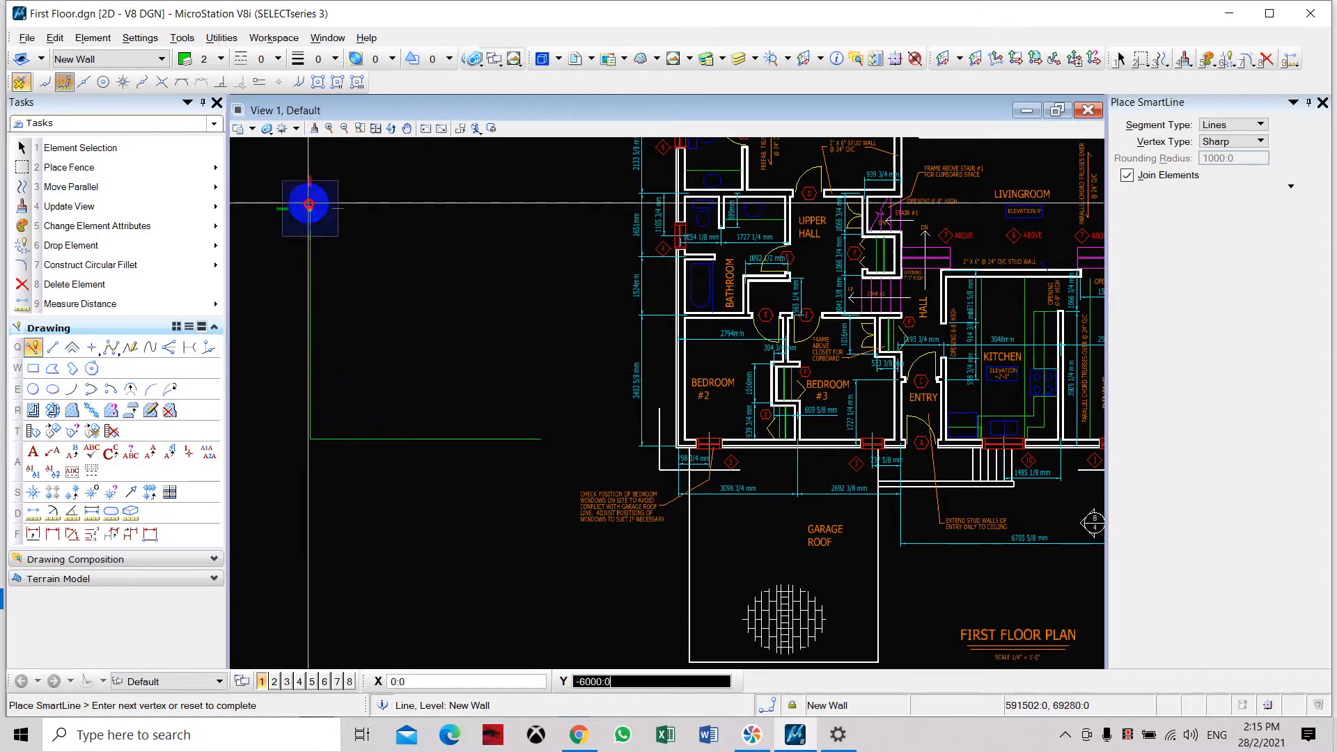
{"action": "right_click", "coordinate": [467, 224]}
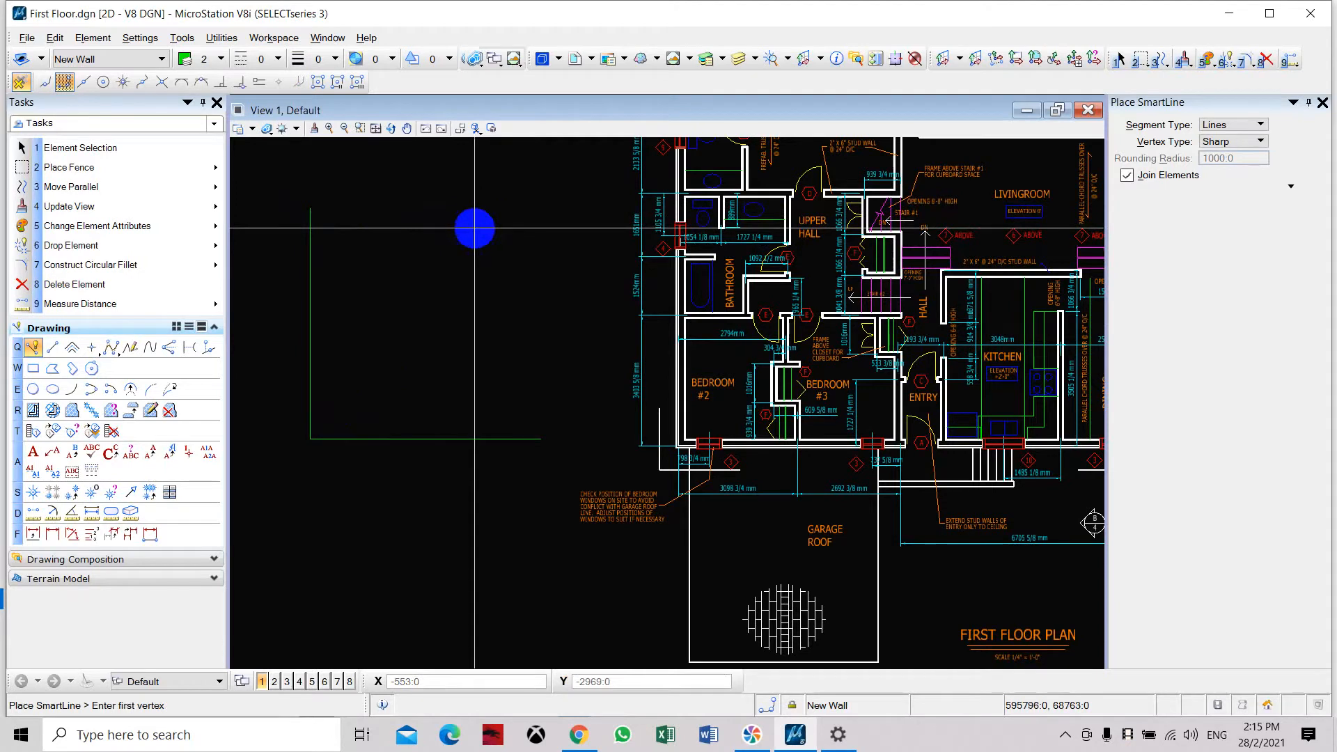
Set New Wall as the active level and end the SmartLine placement.
{"action": "left_click", "coordinate": [163, 60]}
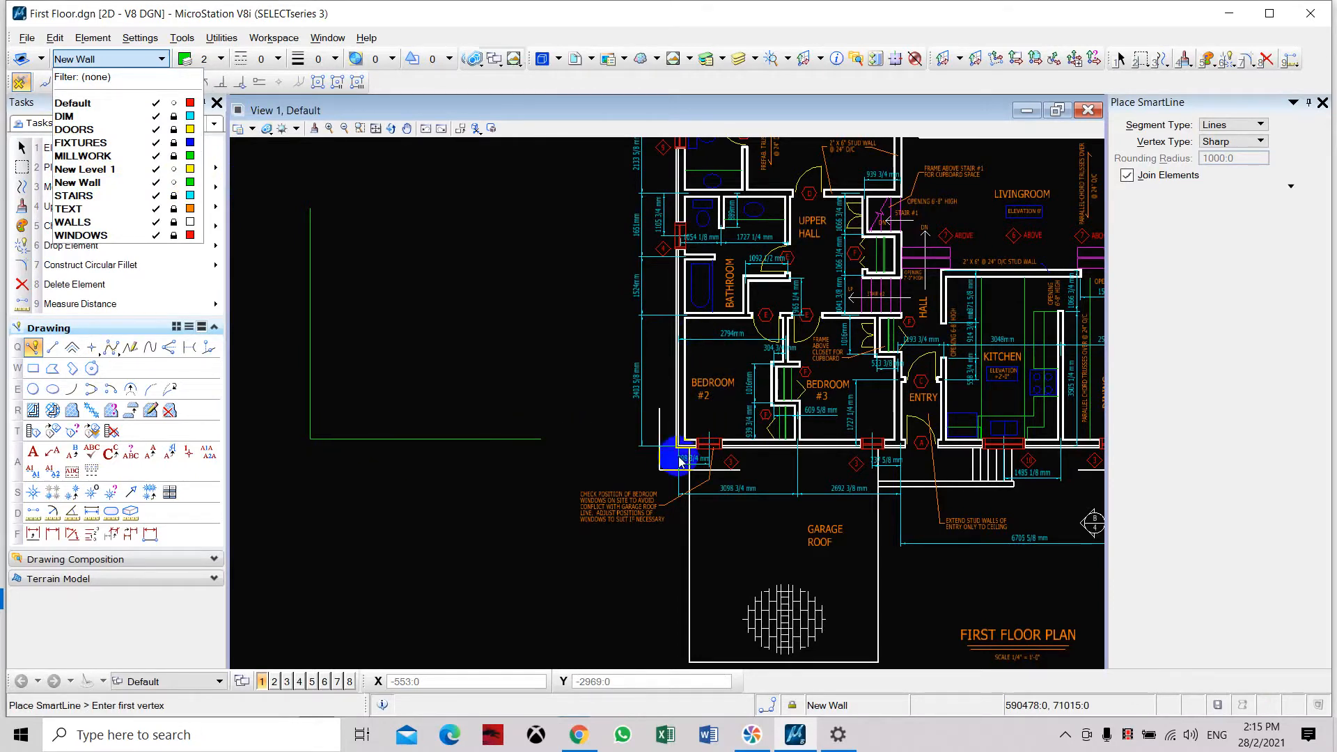
{"action": "left_click", "coordinate": [103, 186]}
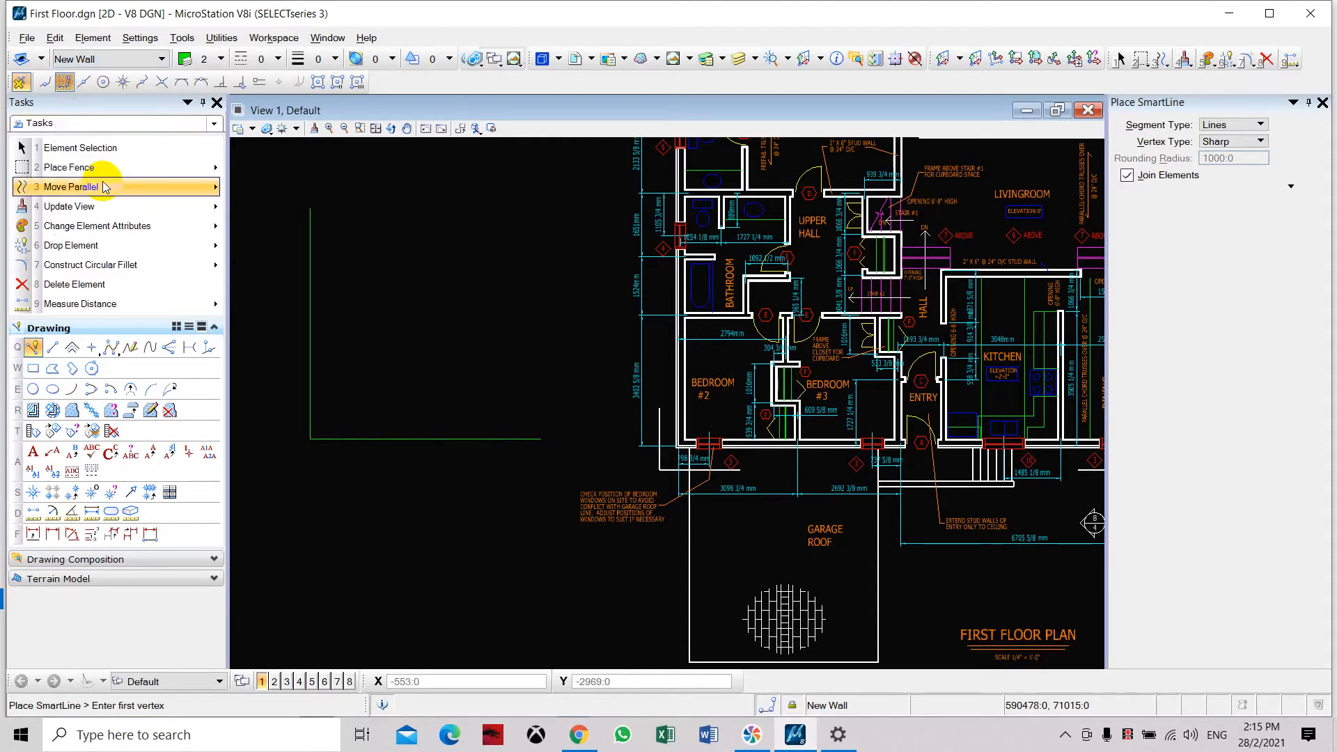
{"action": "middle_click_drag", "start_coordinate": [409, 385], "coordinate": [486, 378]}
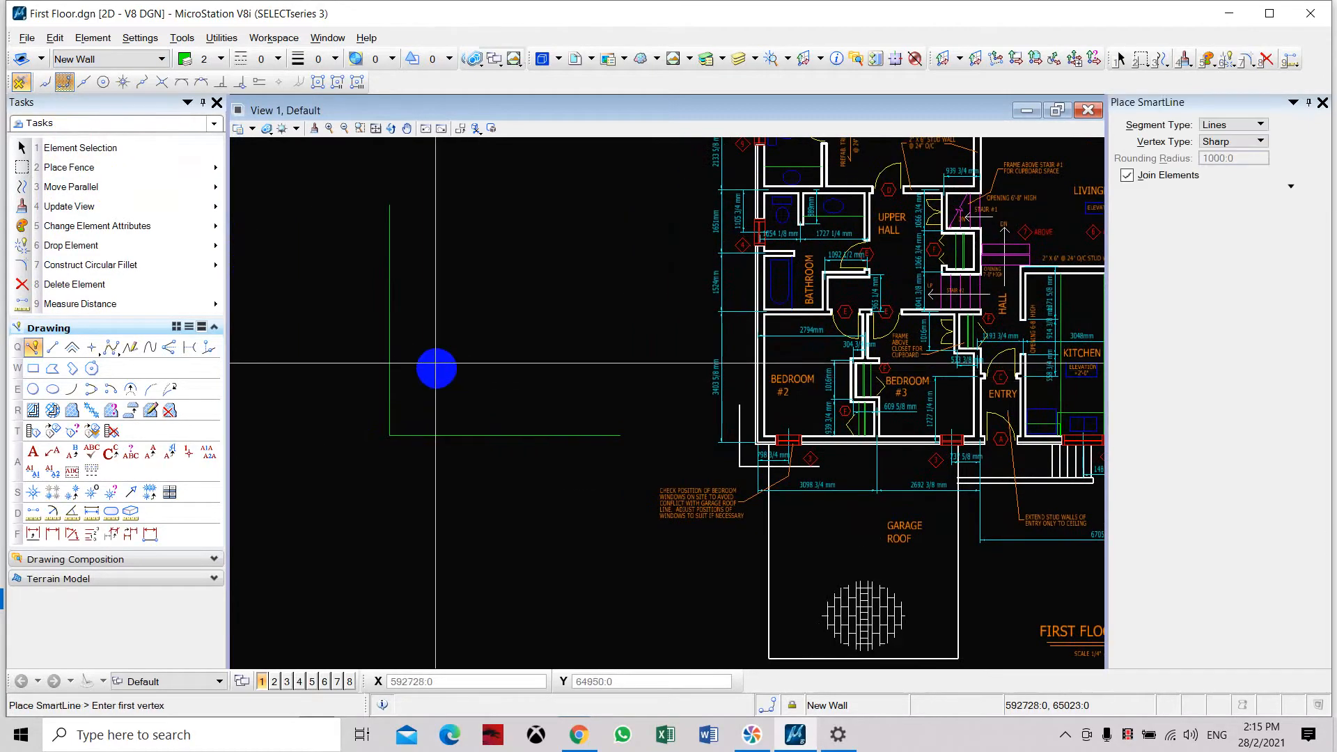
{"action": "left_click", "coordinate": [421, 320]}
{"action": "key", "text": "Escape"}
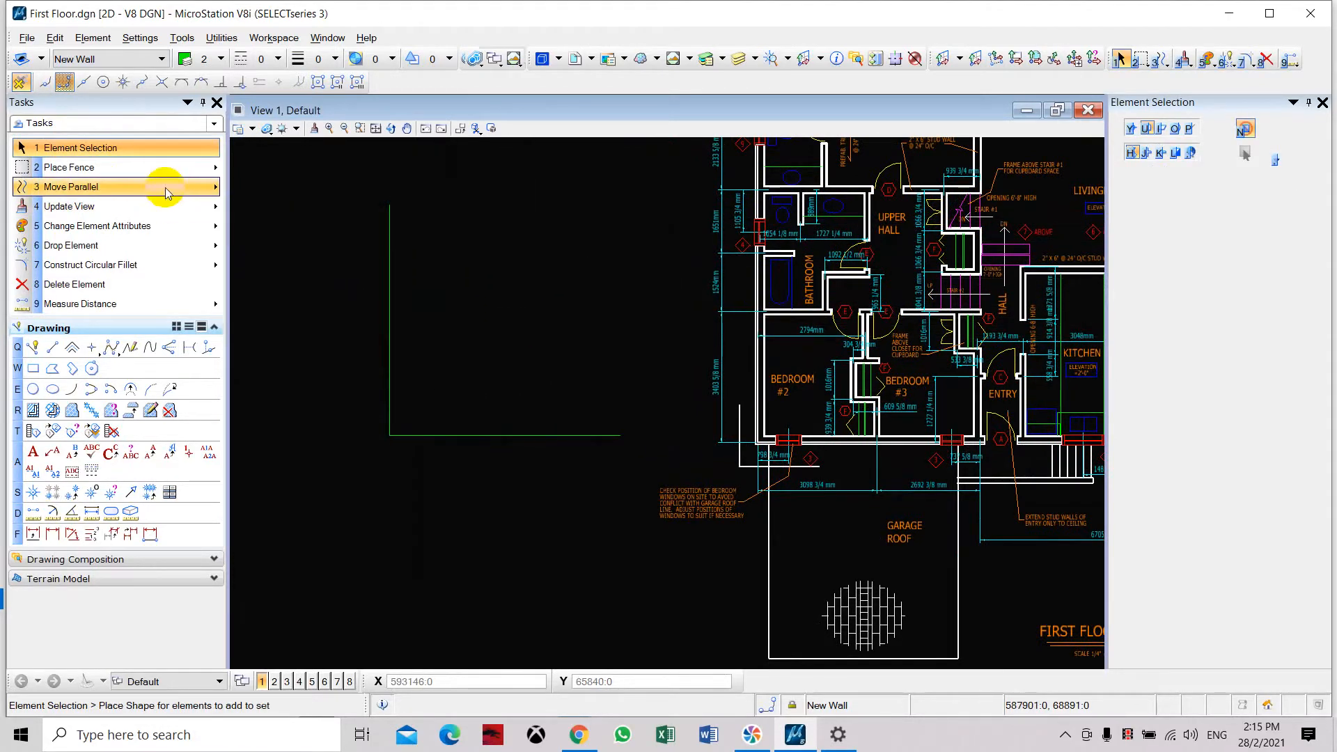
Copy the L-shaped wall line parallel to its outer side at a distance of 150, using the active attributes.
{"action": "scroll", "coordinate": [478, 427], "scroll_direction": "up", "scroll_amount": 5}
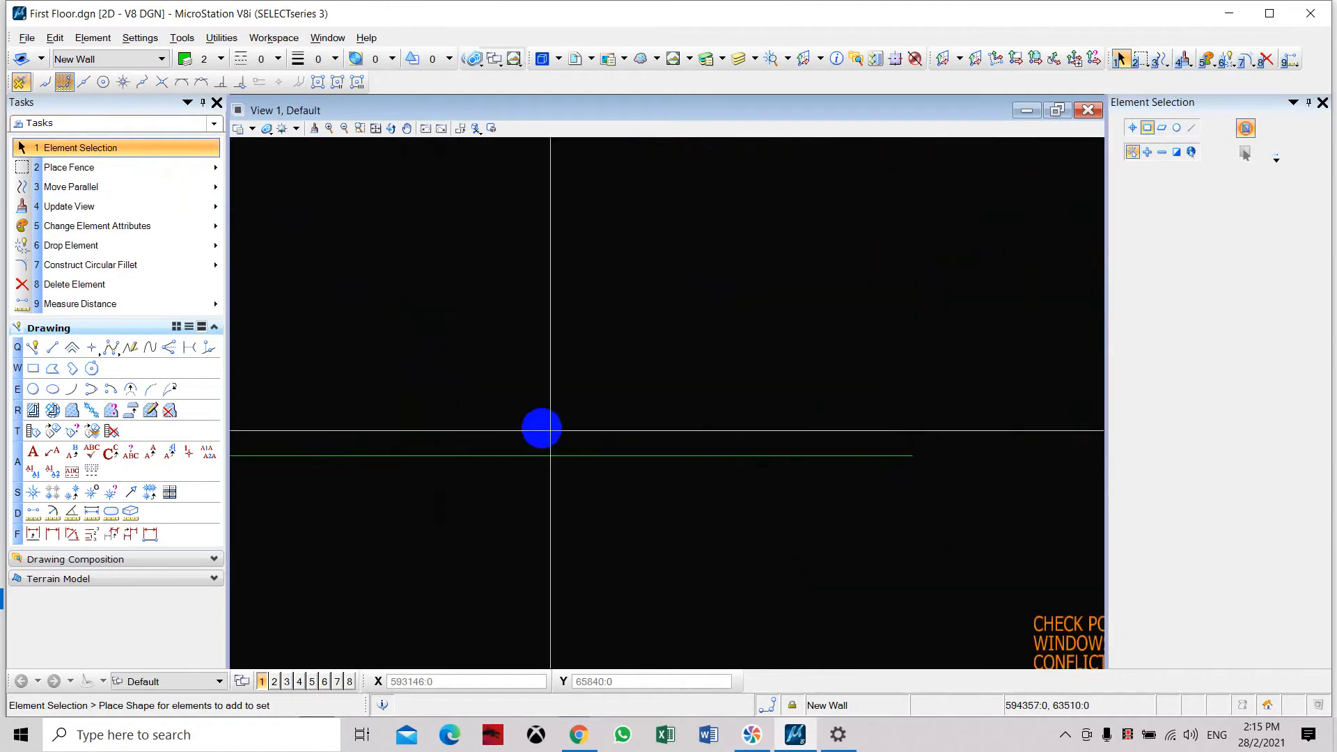
{"action": "middle_click_drag", "start_coordinate": [708, 442], "coordinate": [664, 459]}
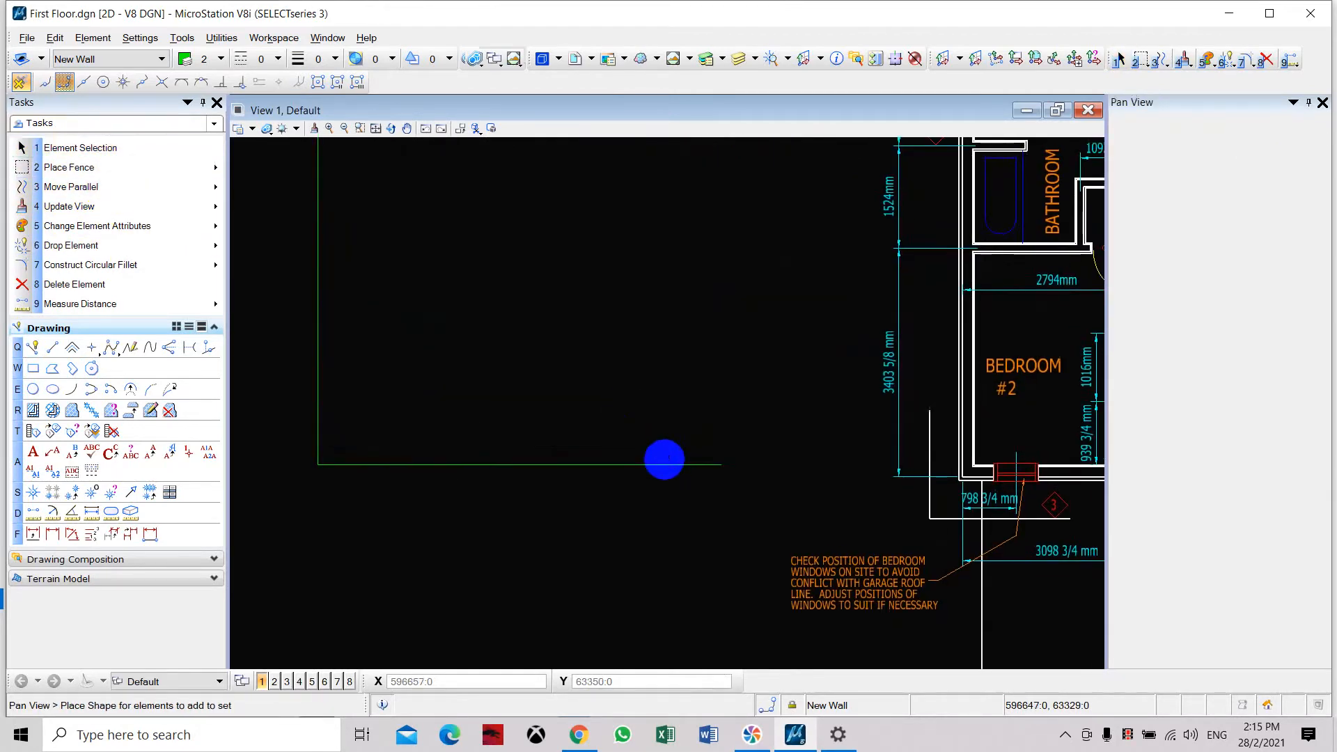
{"action": "left_click", "coordinate": [61, 186]}
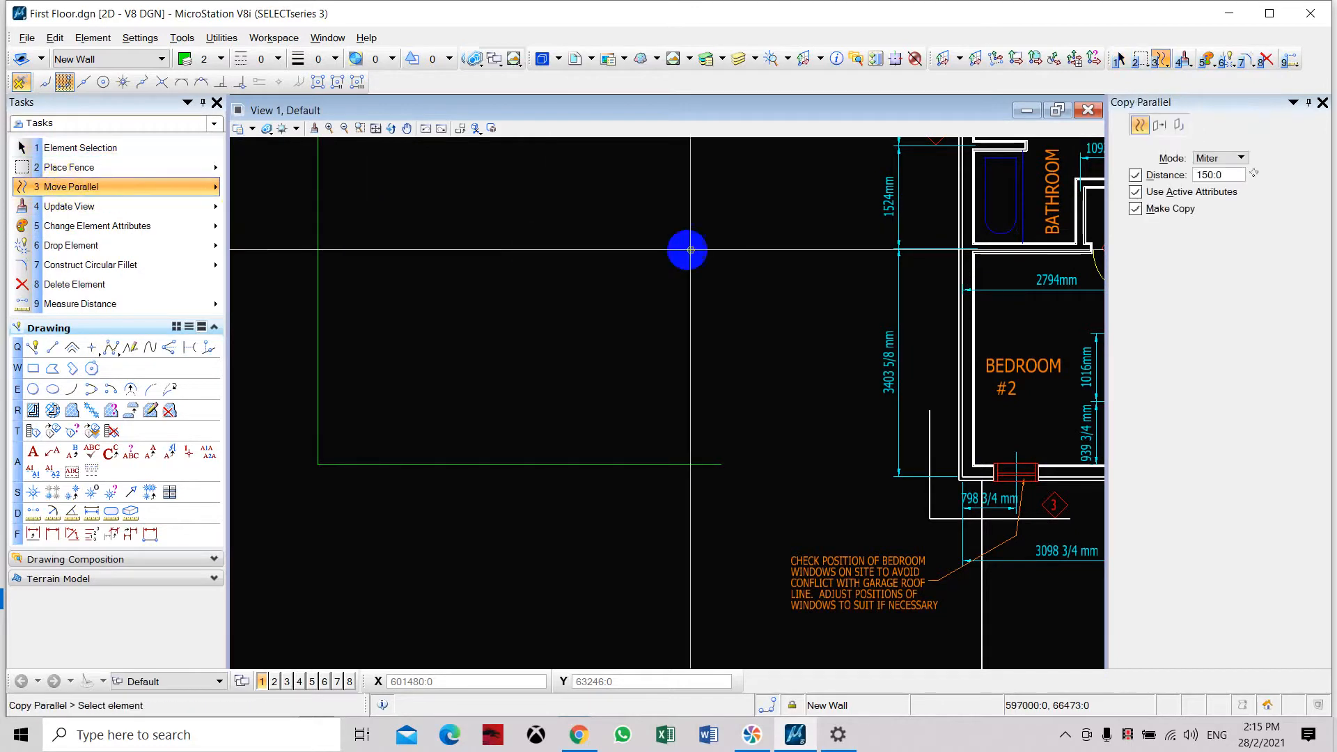
{"action": "left_click", "coordinate": [1253, 174]}
{"action": "left_click", "coordinate": [1231, 176]}
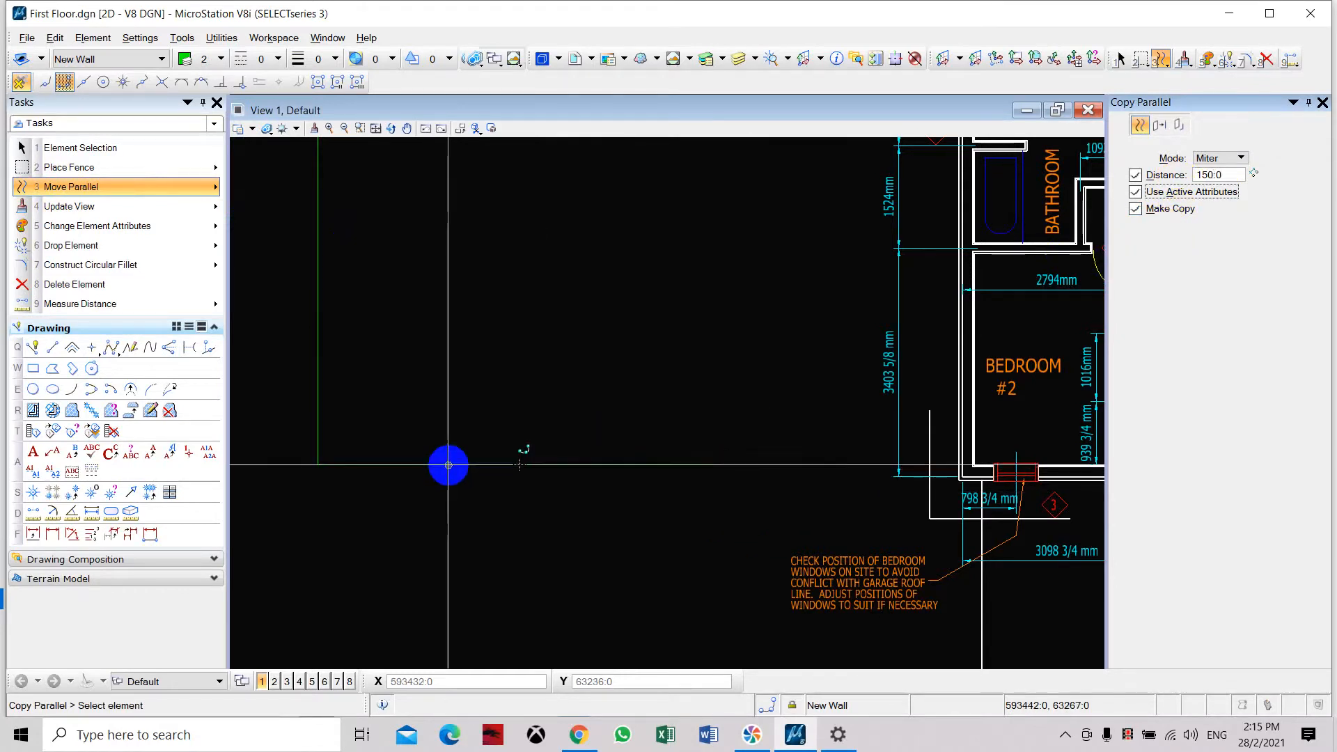
{"action": "left_click", "coordinate": [448, 466]}
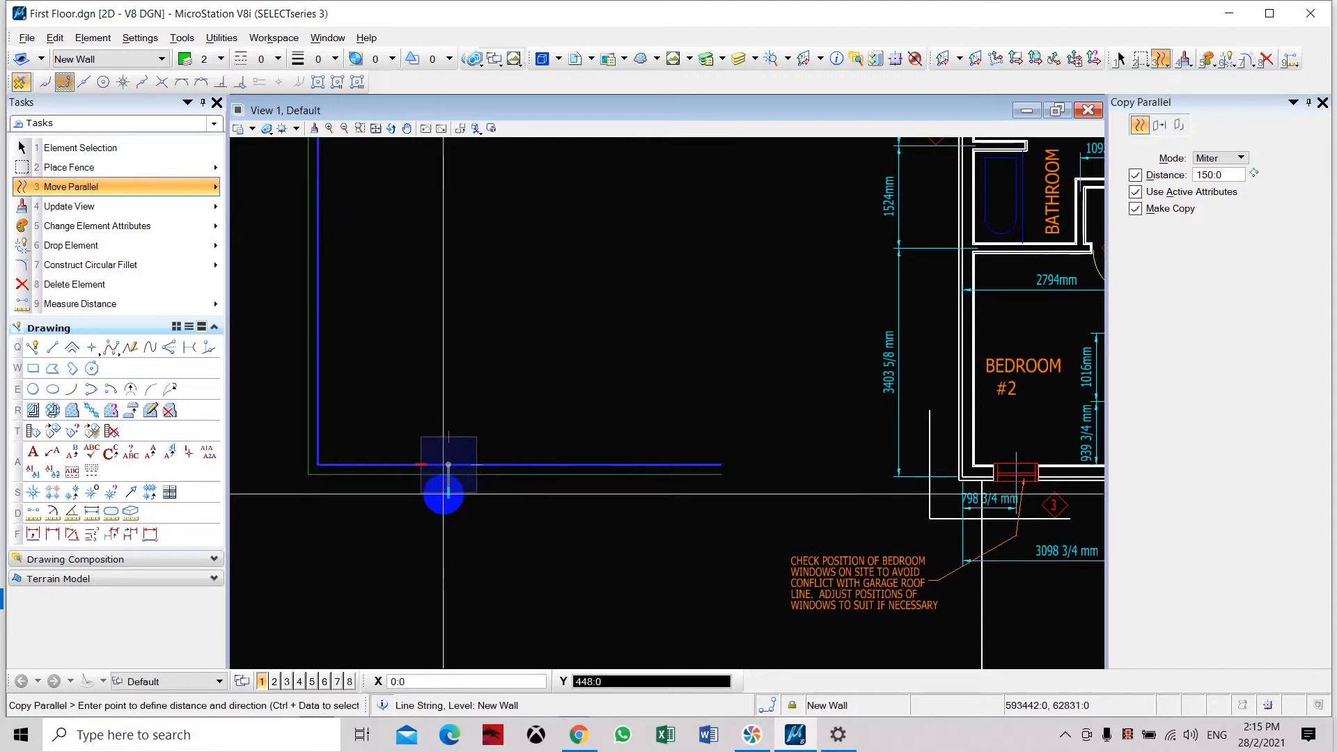
{"action": "left_click", "coordinate": [443, 494]}
{"action": "right_click", "coordinate": [562, 503]}
{"action": "scroll", "coordinate": [701, 469], "scroll_direction": "up", "scroll_amount": 6}
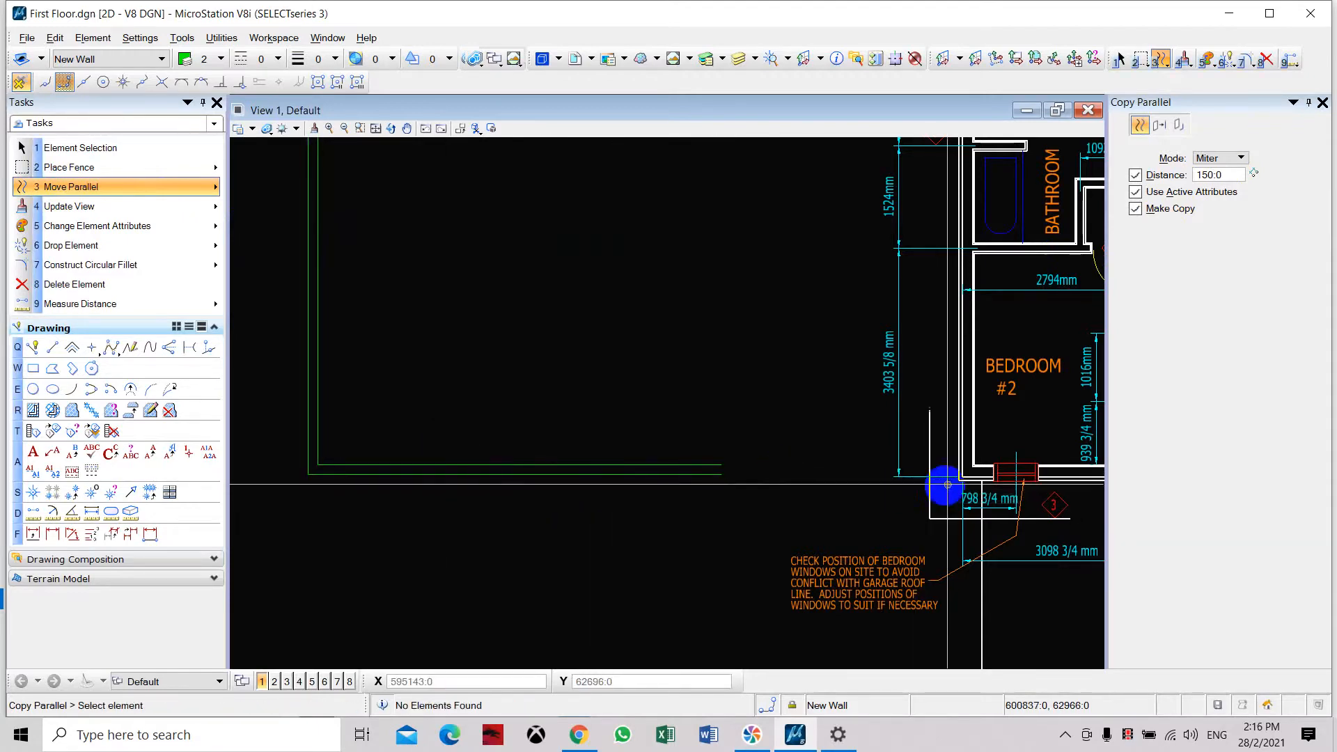
{"action": "scroll", "coordinate": [1029, 466], "scroll_direction": "up", "scroll_amount": 3}
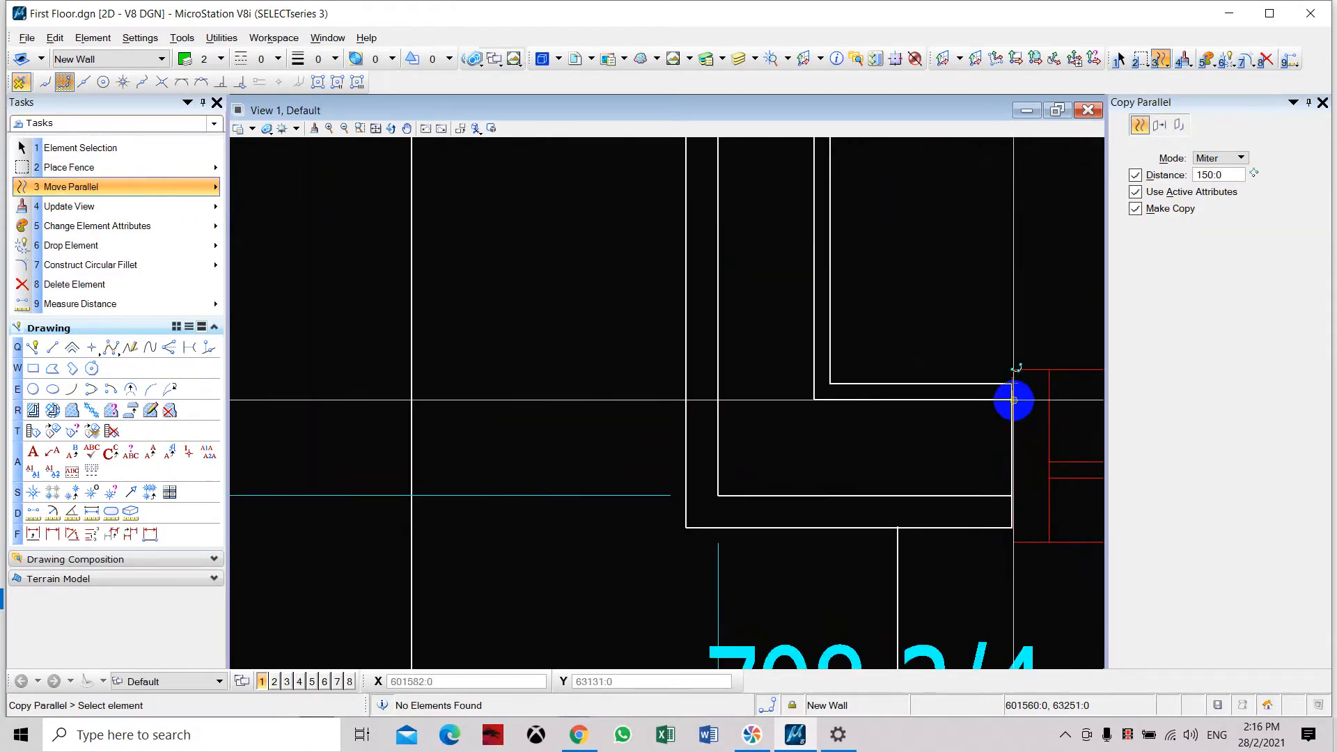
{"action": "scroll", "coordinate": [921, 404], "scroll_direction": "down", "scroll_amount": 2}
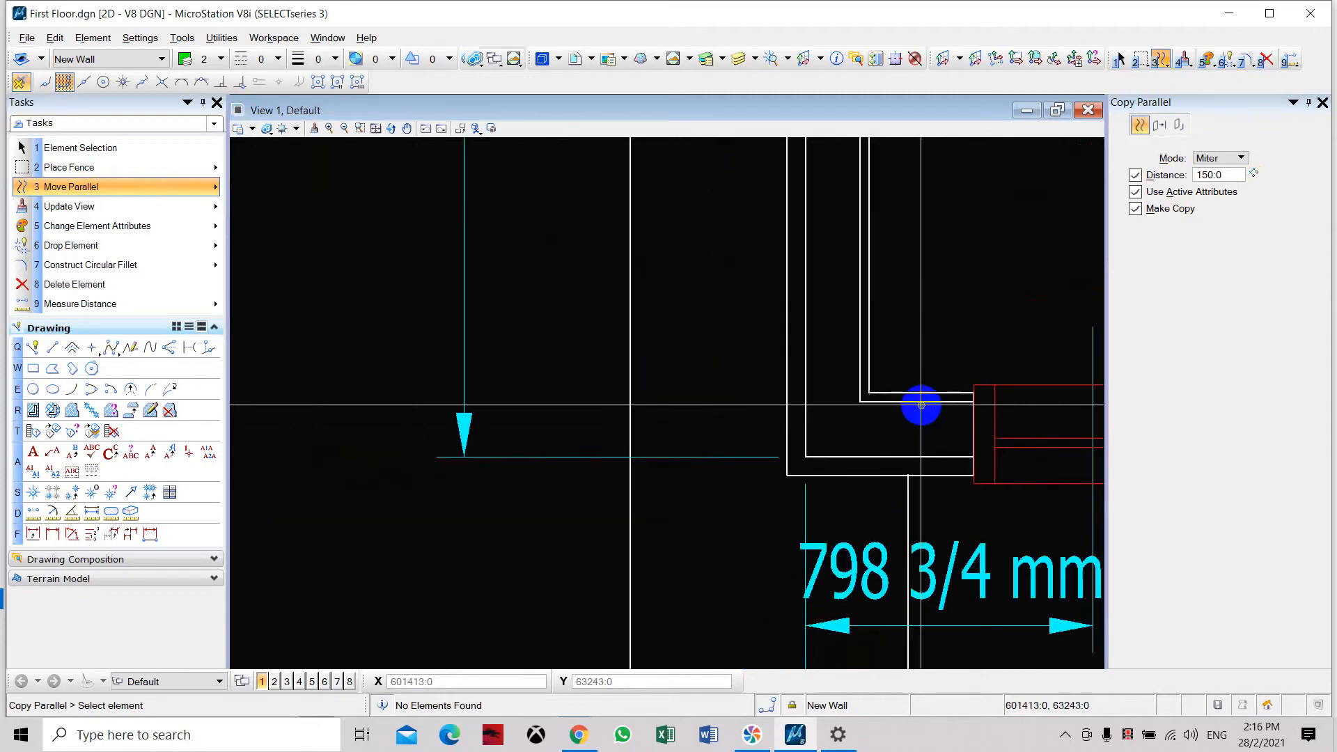
{"action": "scroll", "coordinate": [921, 404], "scroll_direction": "down", "scroll_amount": 4}
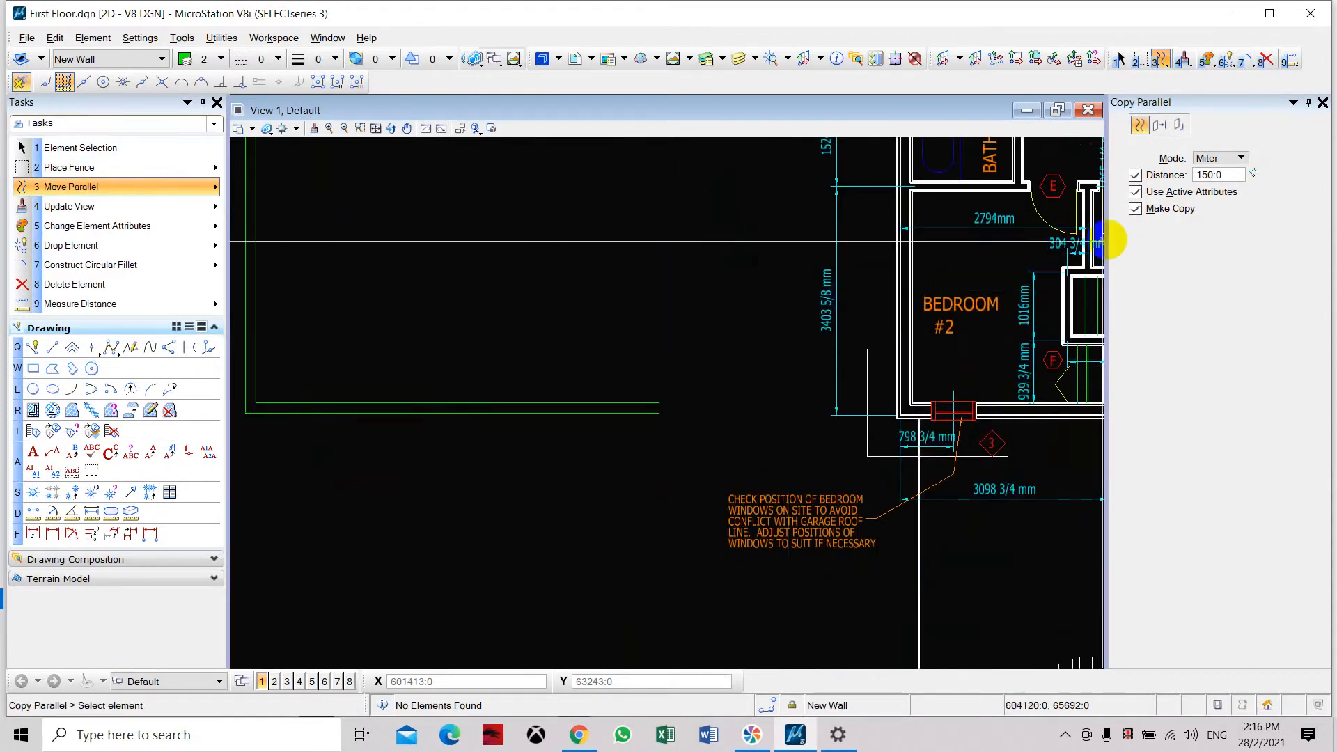
{"action": "left_click", "coordinate": [1228, 175]}
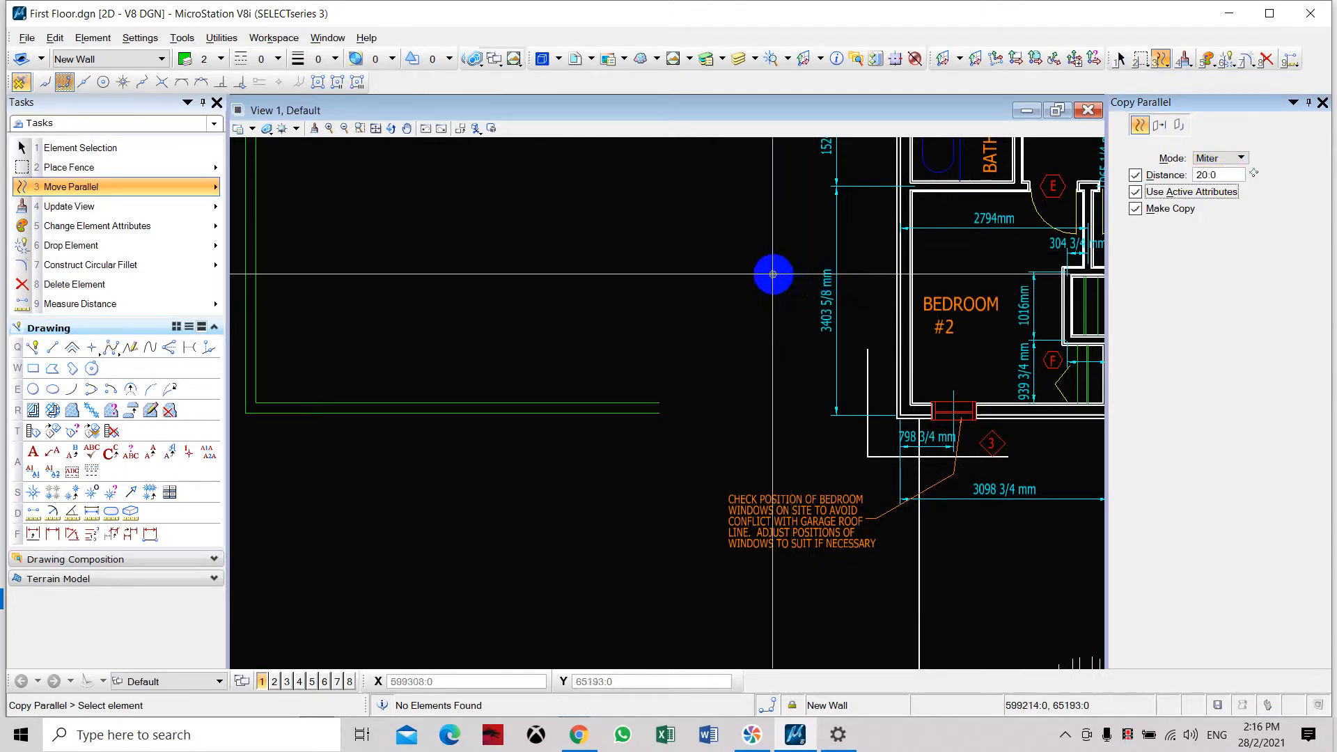
{"action": "left_click", "coordinate": [397, 401]}
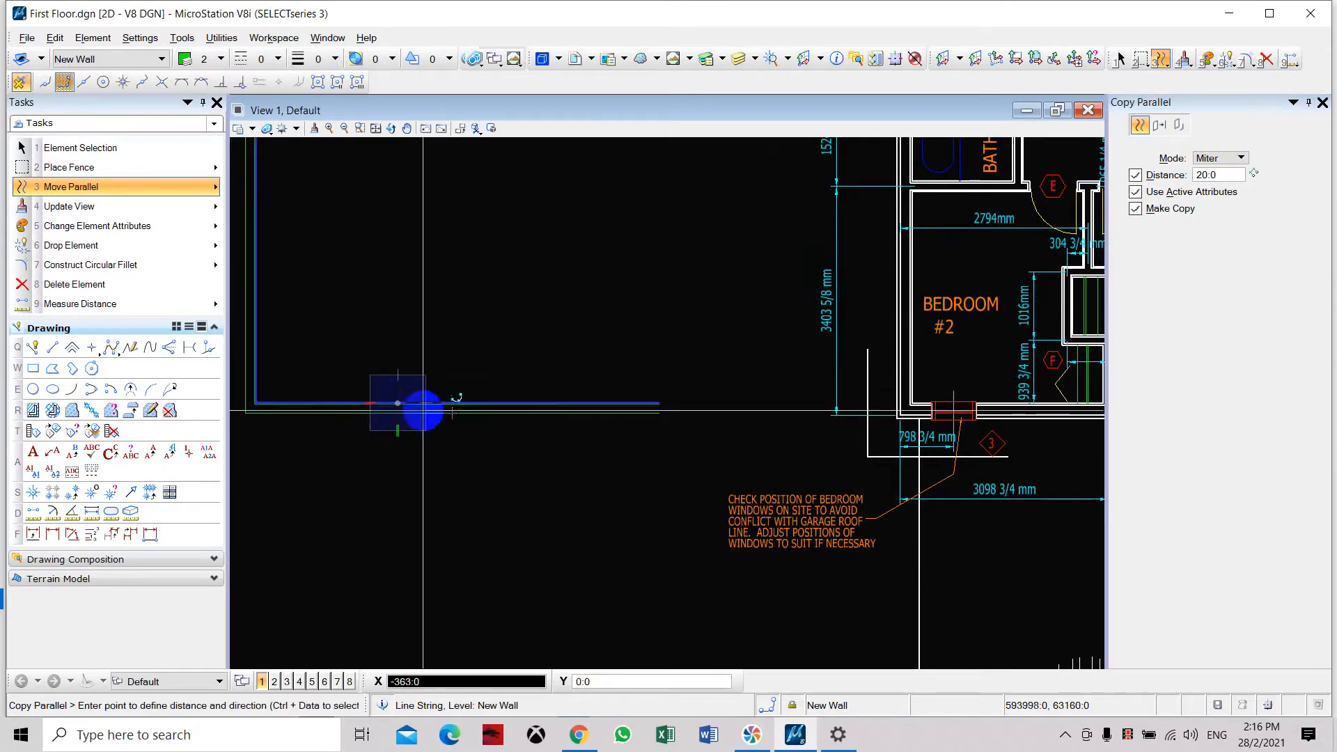
{"action": "scroll", "coordinate": [585, 377], "scroll_direction": "up", "scroll_amount": 3}
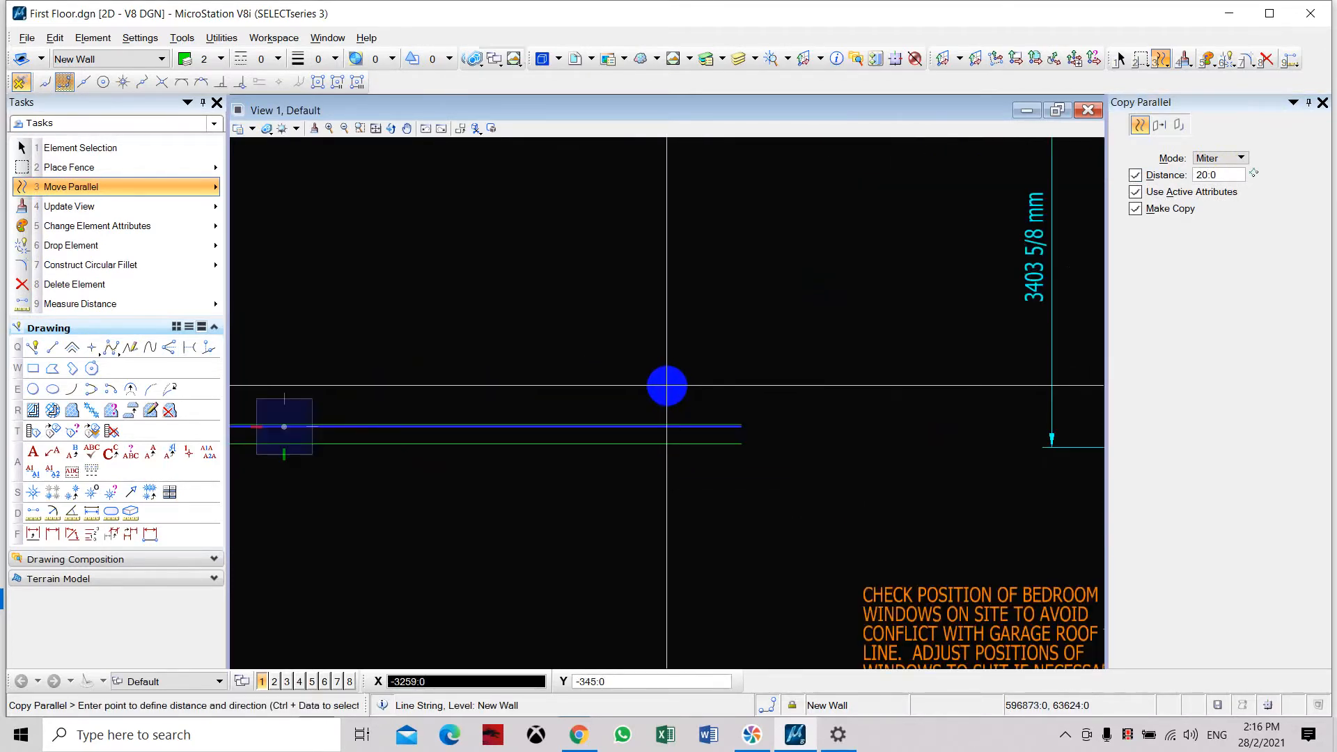
{"action": "scroll", "coordinate": [668, 385], "scroll_direction": "down", "scroll_amount": 3}
{"action": "scroll", "coordinate": [738, 387], "scroll_direction": "up", "scroll_amount": 3}
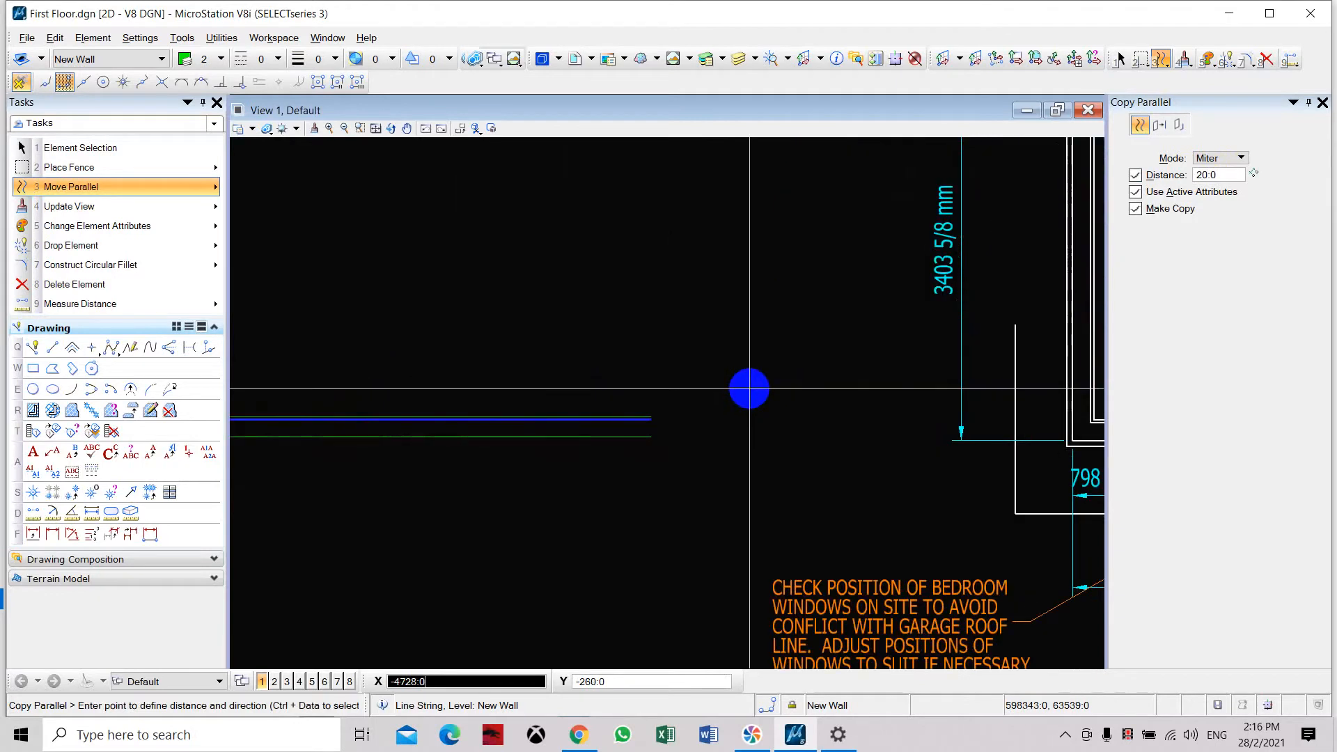
Set the parallel copy distance to 25 and copy the inner L-shaped wall line toward the inside of the room.
{"action": "left_click", "coordinate": [1224, 174]}
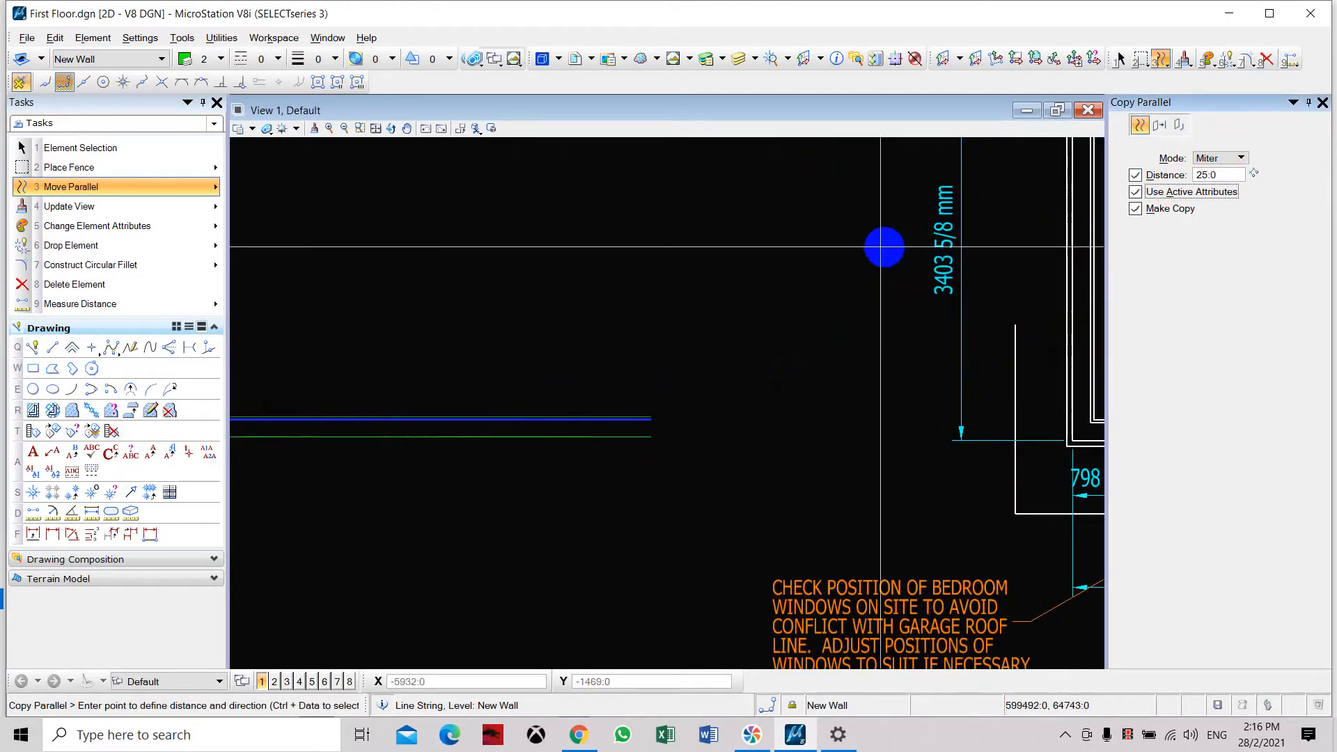
{"action": "key", "text": "Escape"}
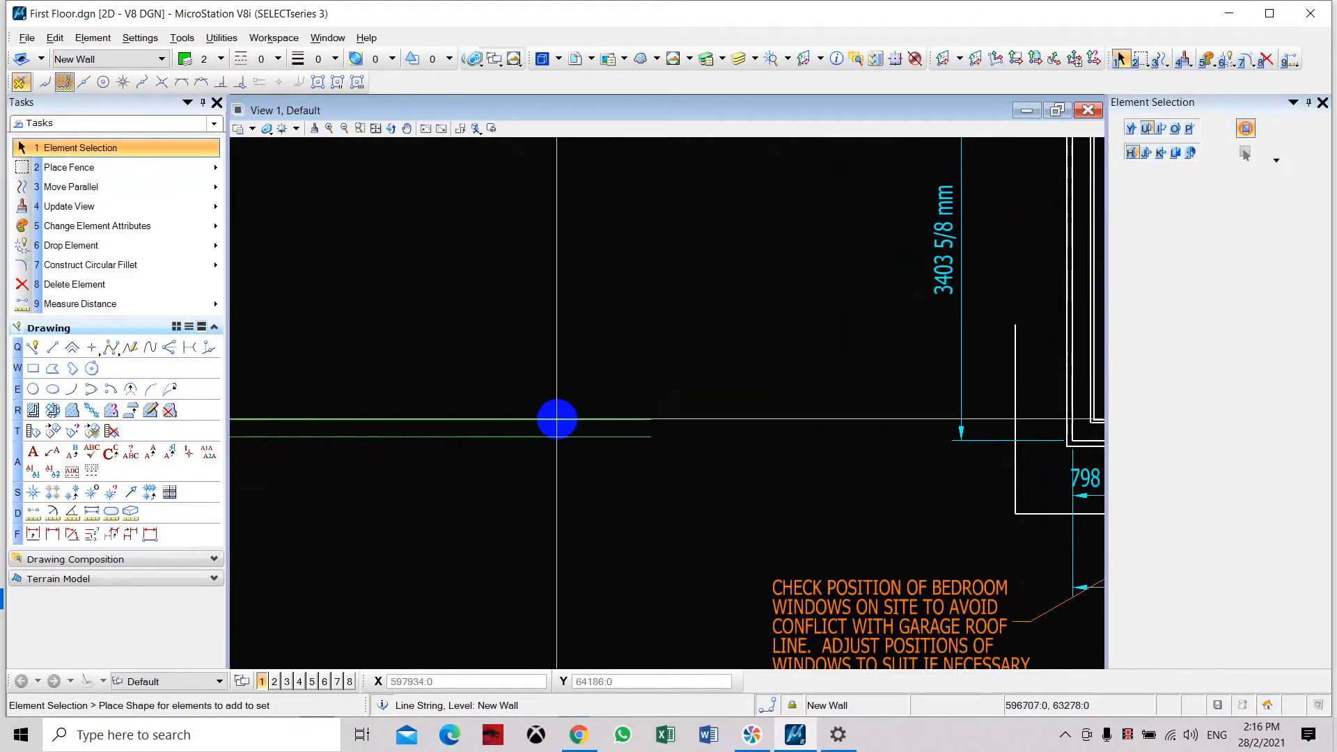
{"action": "left_click", "coordinate": [105, 186]}
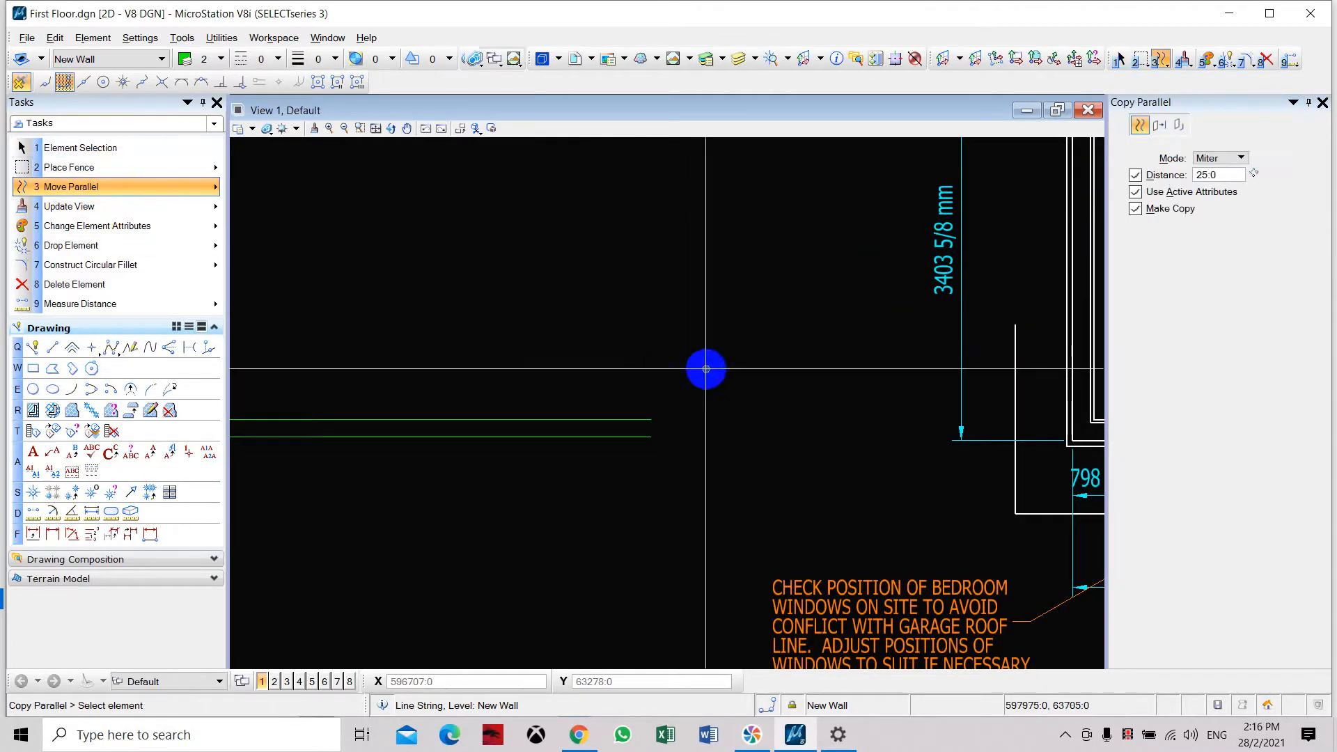
{"action": "left_click", "coordinate": [587, 419]}
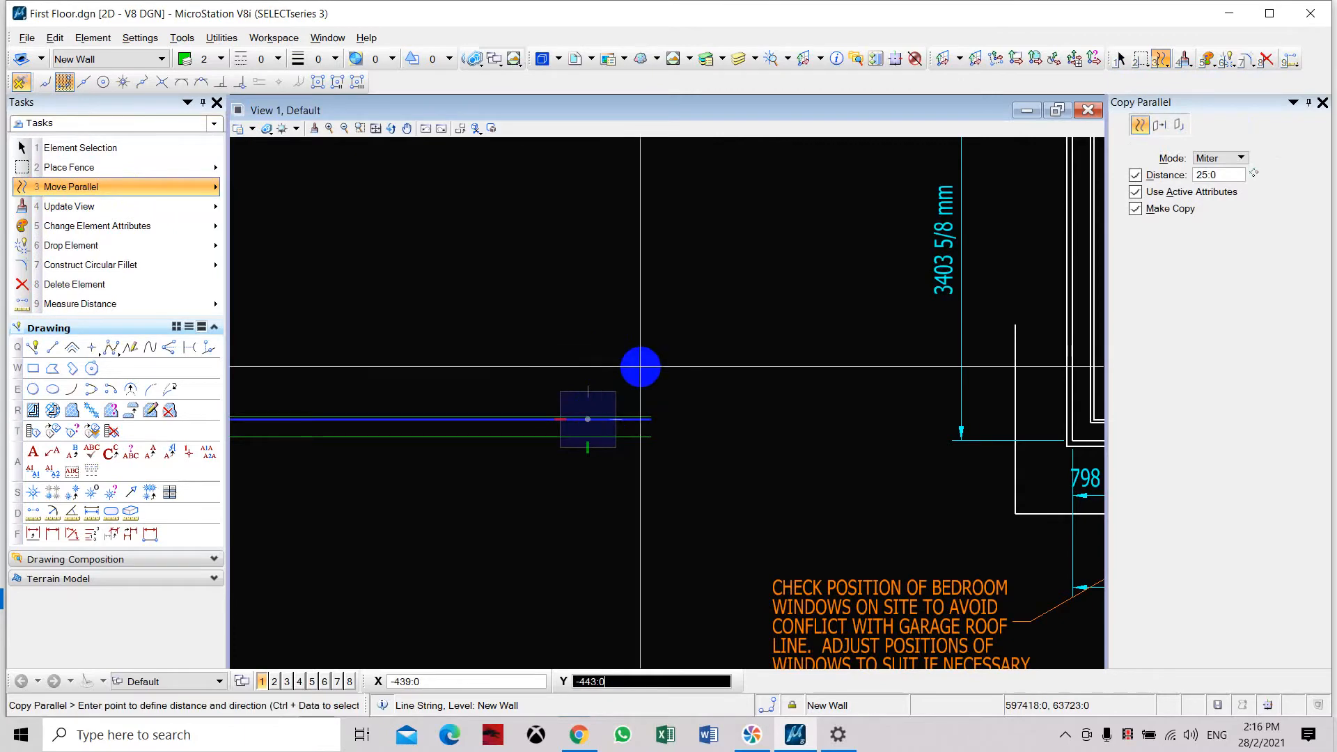
{"action": "left_click", "coordinate": [640, 367]}
{"action": "right_click", "coordinate": [724, 359]}
{"action": "key", "text": "Escape"}
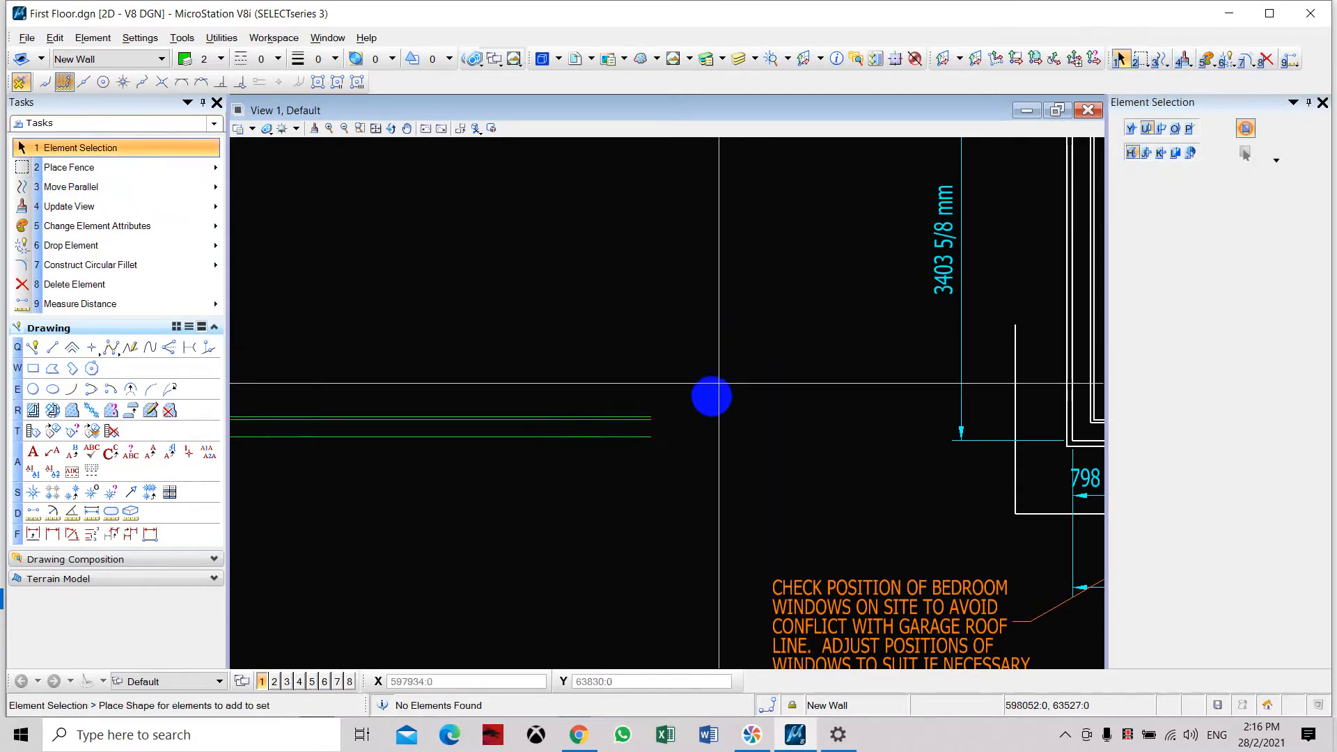
Examine the existing wall's outer layers at Bedroom #2's corner near the window and compare them with the new wall lines.
{"action": "scroll", "coordinate": [782, 314], "scroll_direction": "down", "scroll_amount": 1}
{"action": "scroll", "coordinate": [975, 397], "scroll_direction": "up", "scroll_amount": 5}
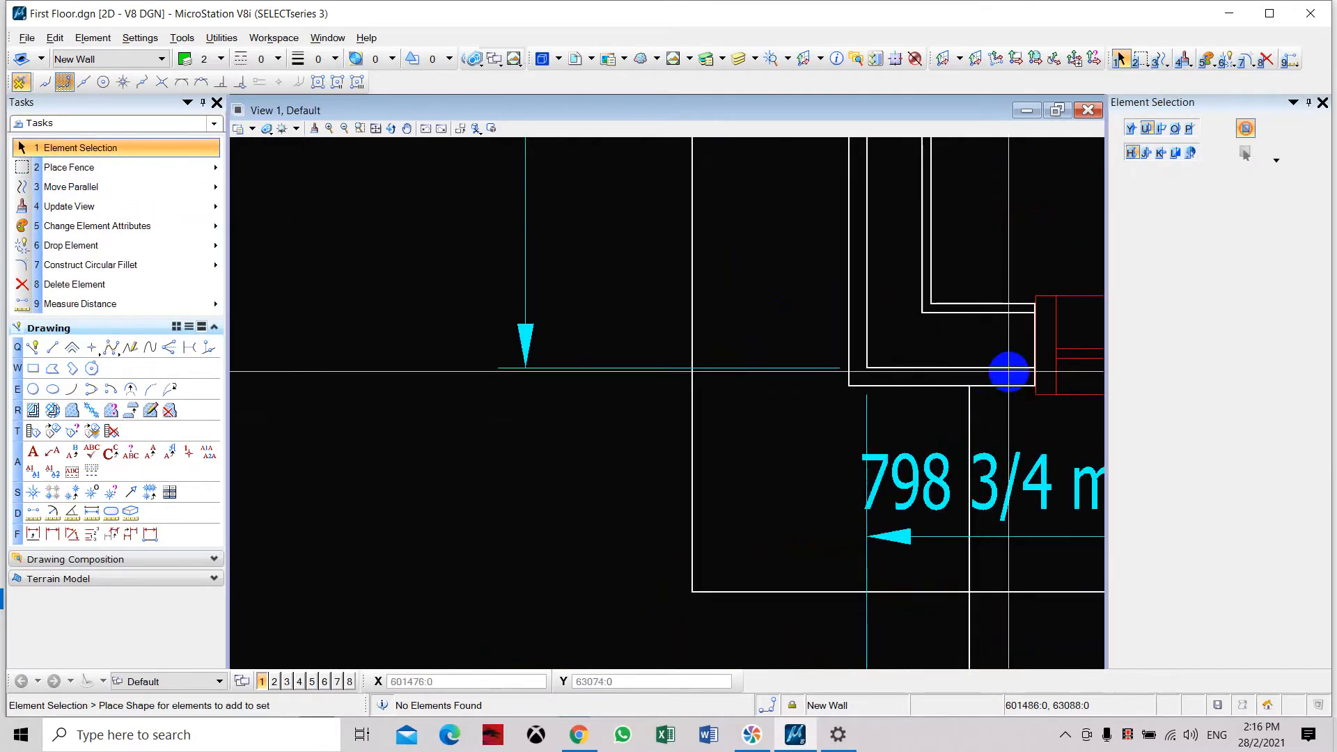
{"action": "scroll", "coordinate": [999, 304], "scroll_direction": "down", "scroll_amount": 2}
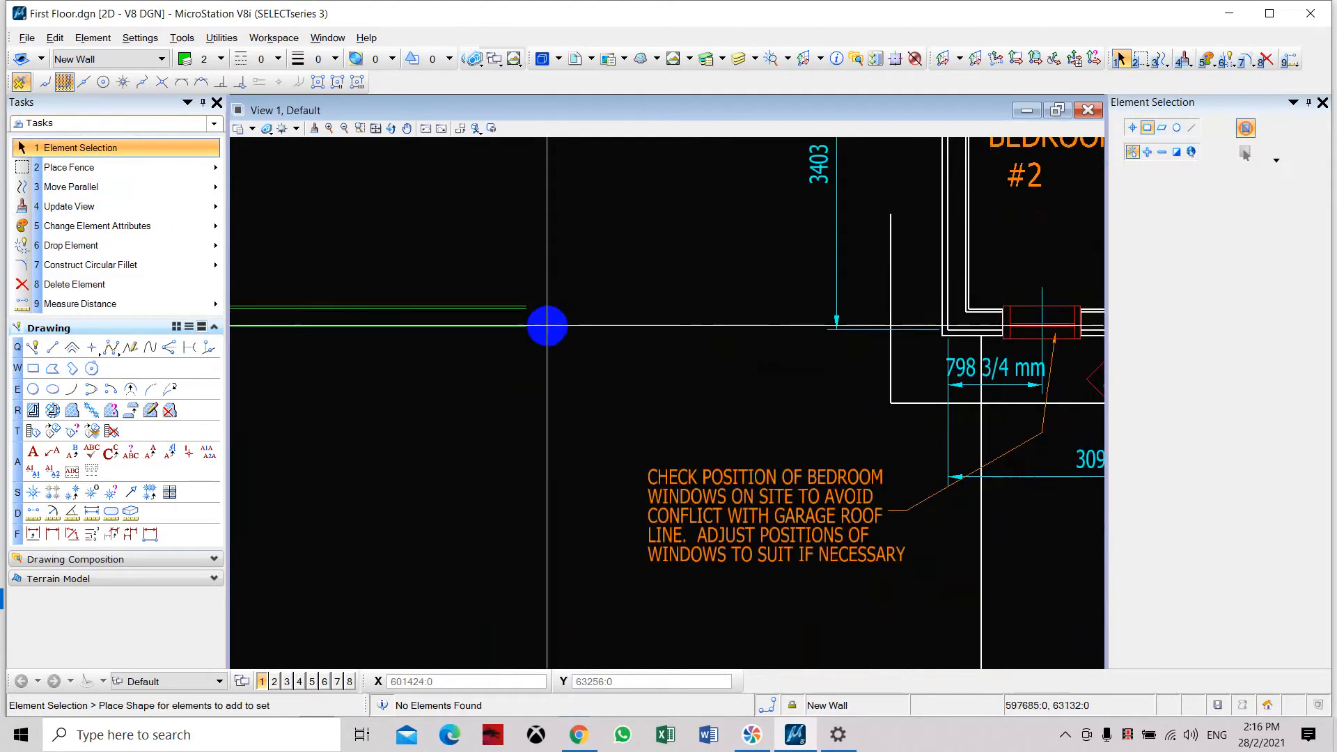
{"action": "middle_click_drag", "start_coordinate": [546, 325], "coordinate": [782, 314]}
{"action": "scroll", "coordinate": [783, 315], "scroll_direction": "down", "scroll_amount": 3}
{"action": "scroll", "coordinate": [752, 314], "scroll_direction": "up", "scroll_amount": 5}
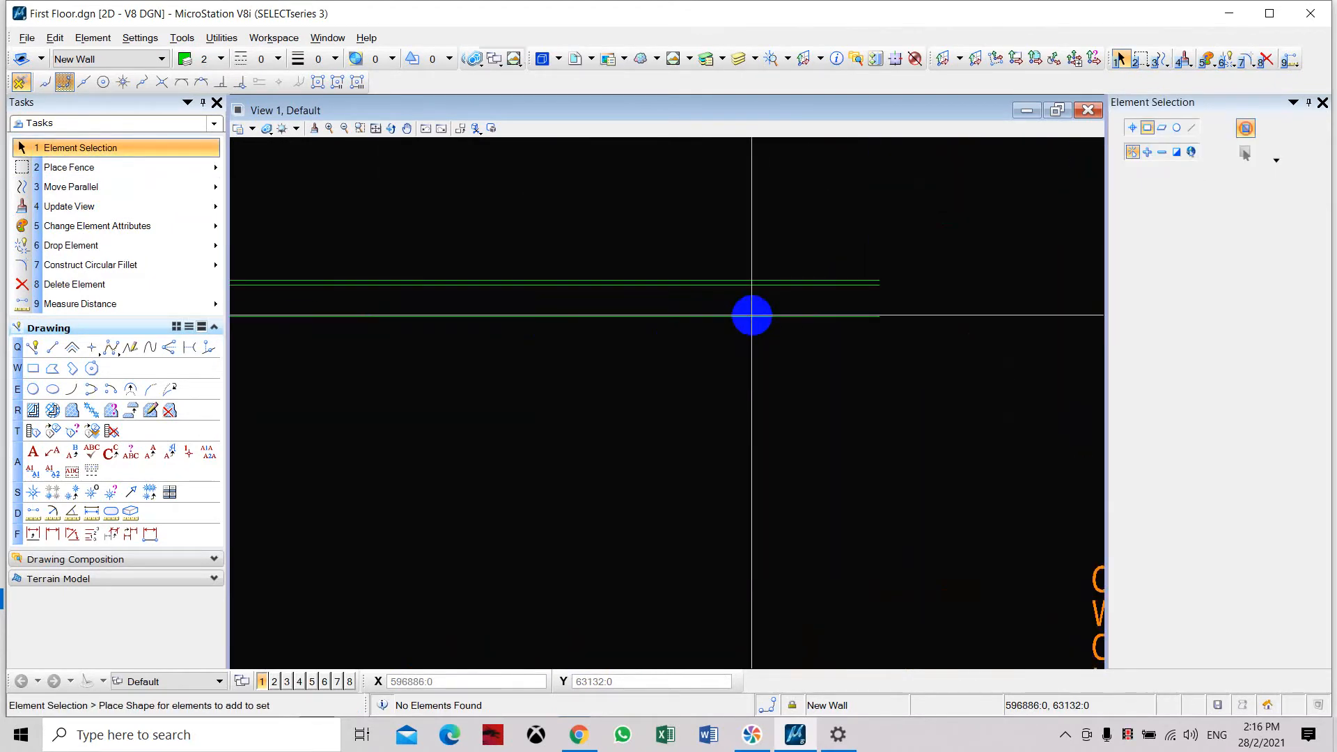
Copy the outer L-shaped wall line parallel toward the outside at a distance of 50, using the active attributes.
{"action": "scroll", "coordinate": [862, 284], "scroll_direction": "down", "scroll_amount": 2}
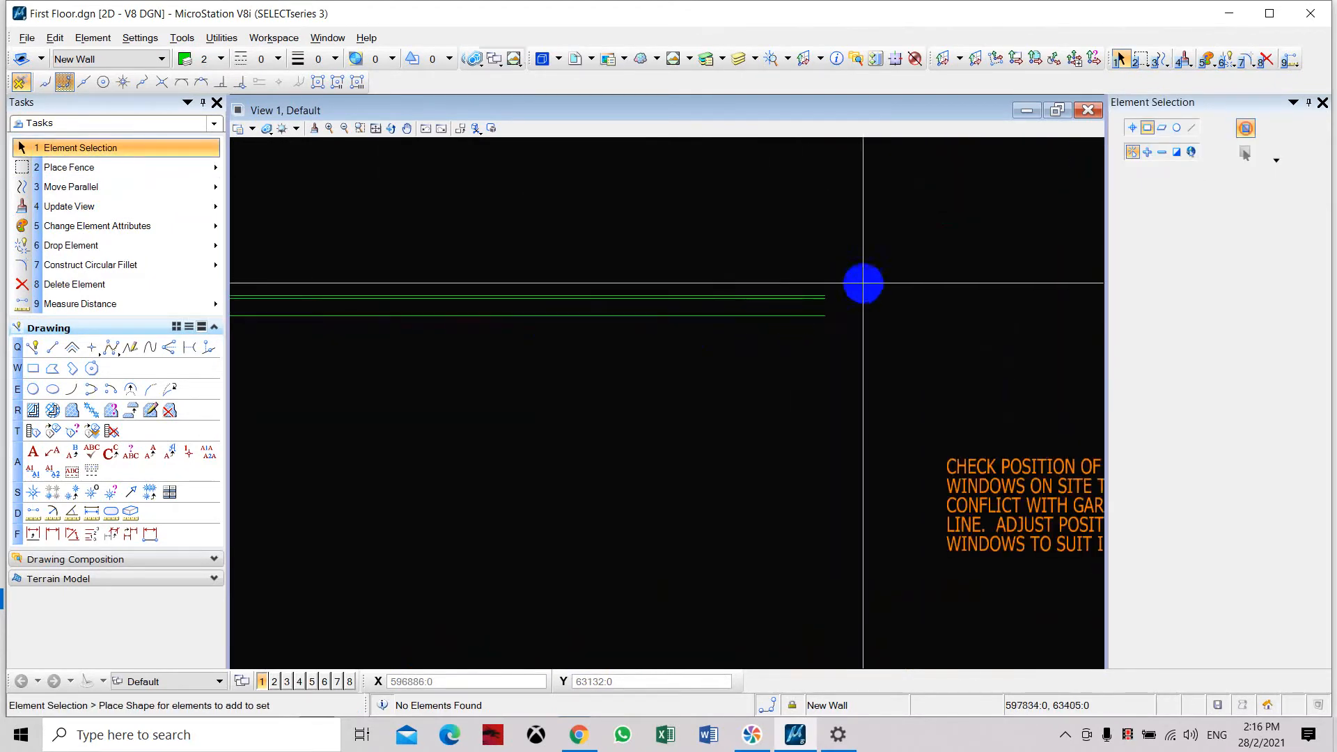
{"action": "left_click", "coordinate": [146, 186]}
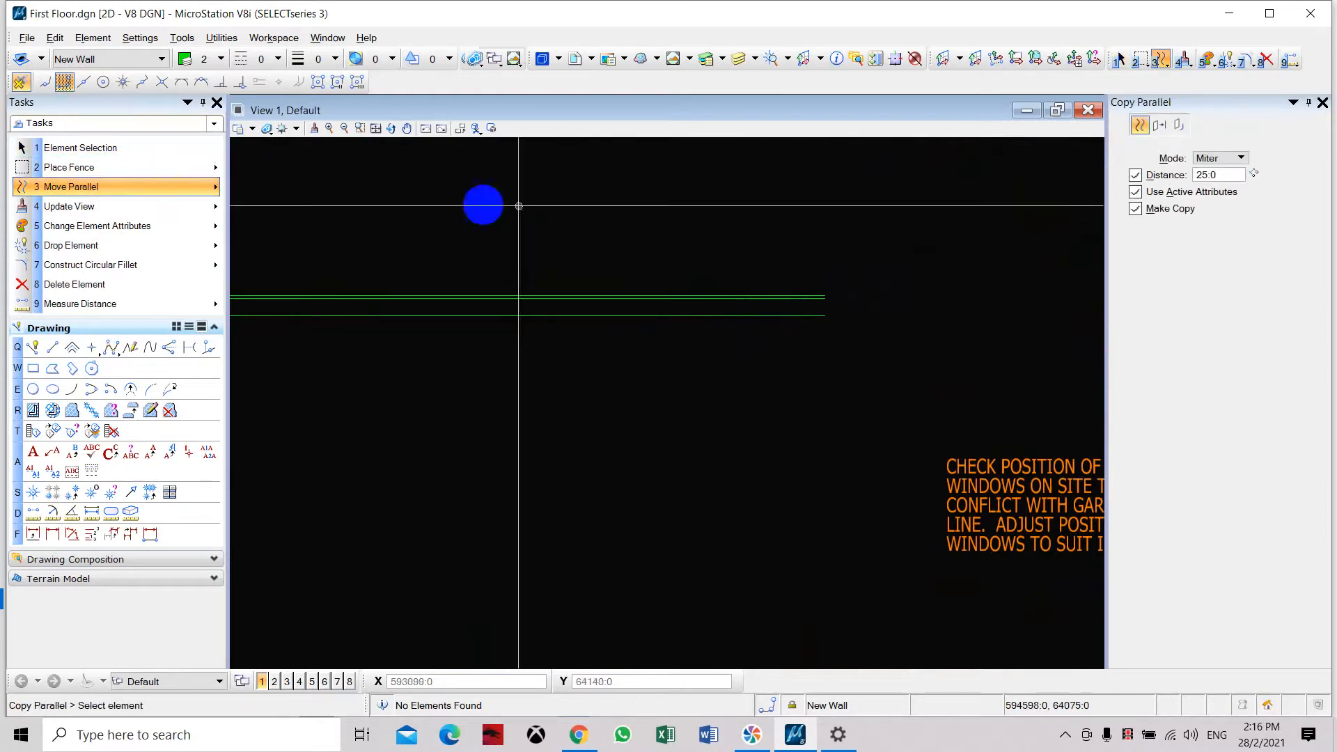
{"action": "left_click", "coordinate": [1211, 175]}
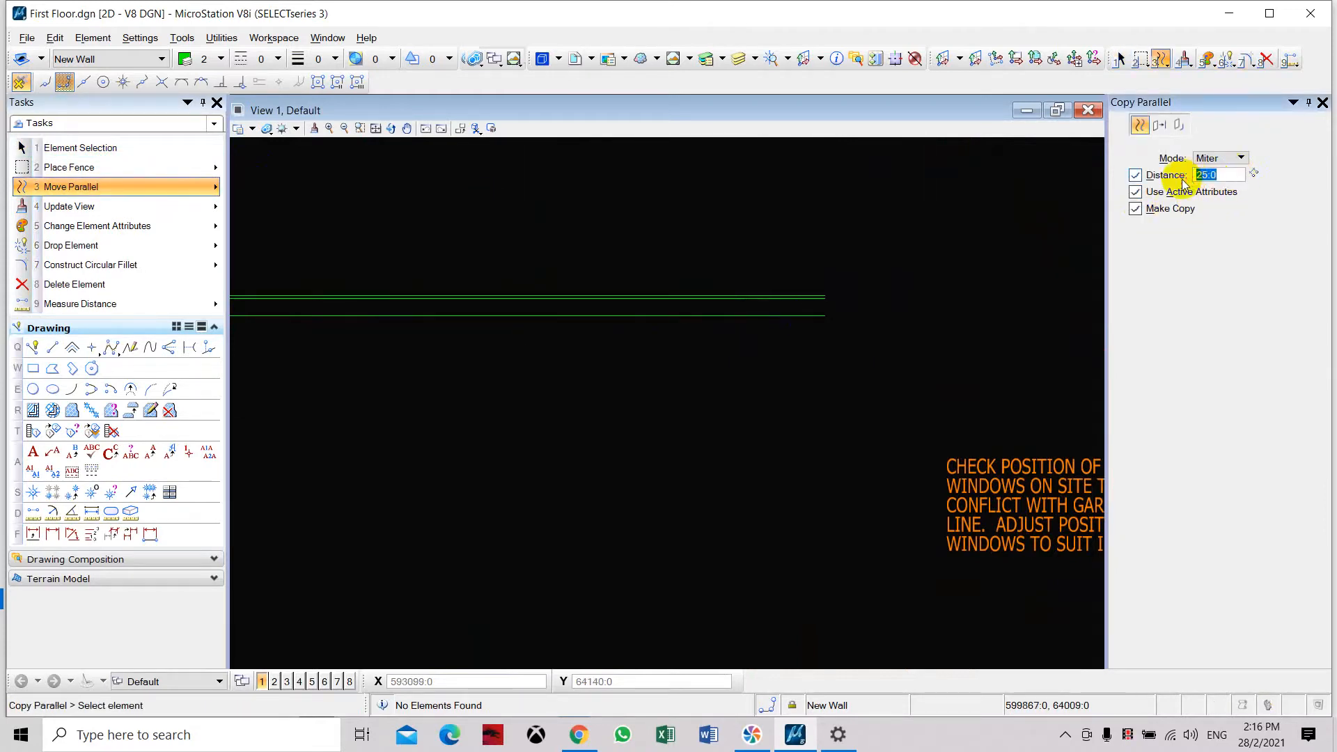
{"action": "key", "text": "Tab"}
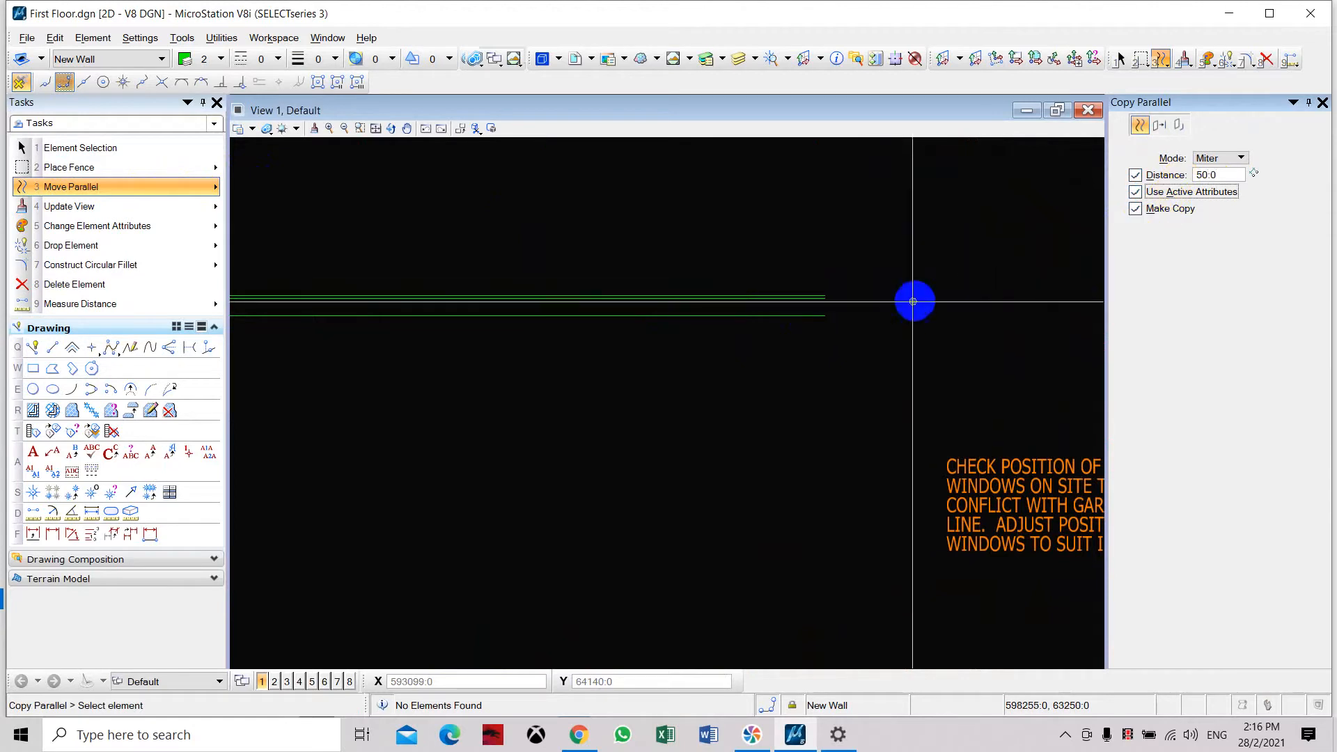
{"action": "left_click", "coordinate": [710, 315]}
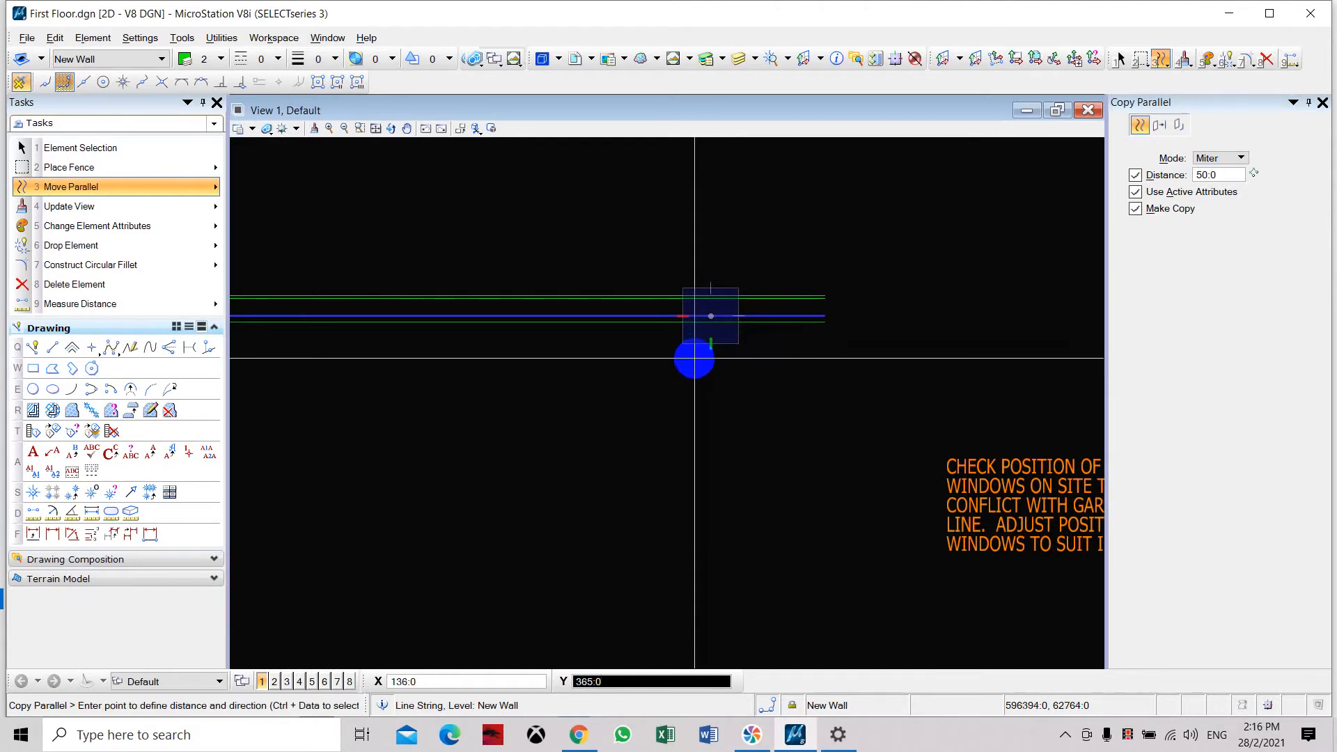
{"action": "left_click", "coordinate": [694, 359]}
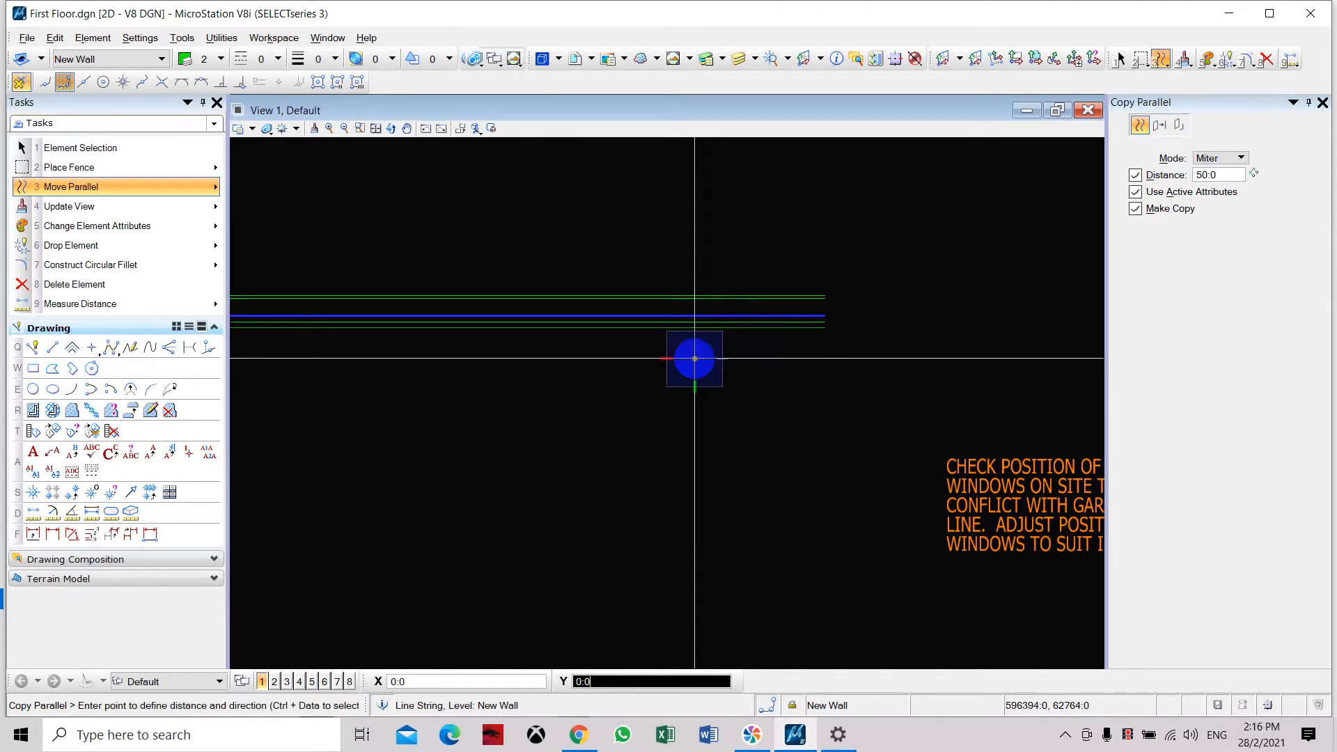
{"action": "right_click", "coordinate": [916, 361]}
{"action": "key", "text": "Escape"}
Examine the new wall's parallel lines at their open end and compare the L-shape with the existing floor plan.
{"action": "scroll", "coordinate": [844, 302], "scroll_direction": "down", "scroll_amount": 3}
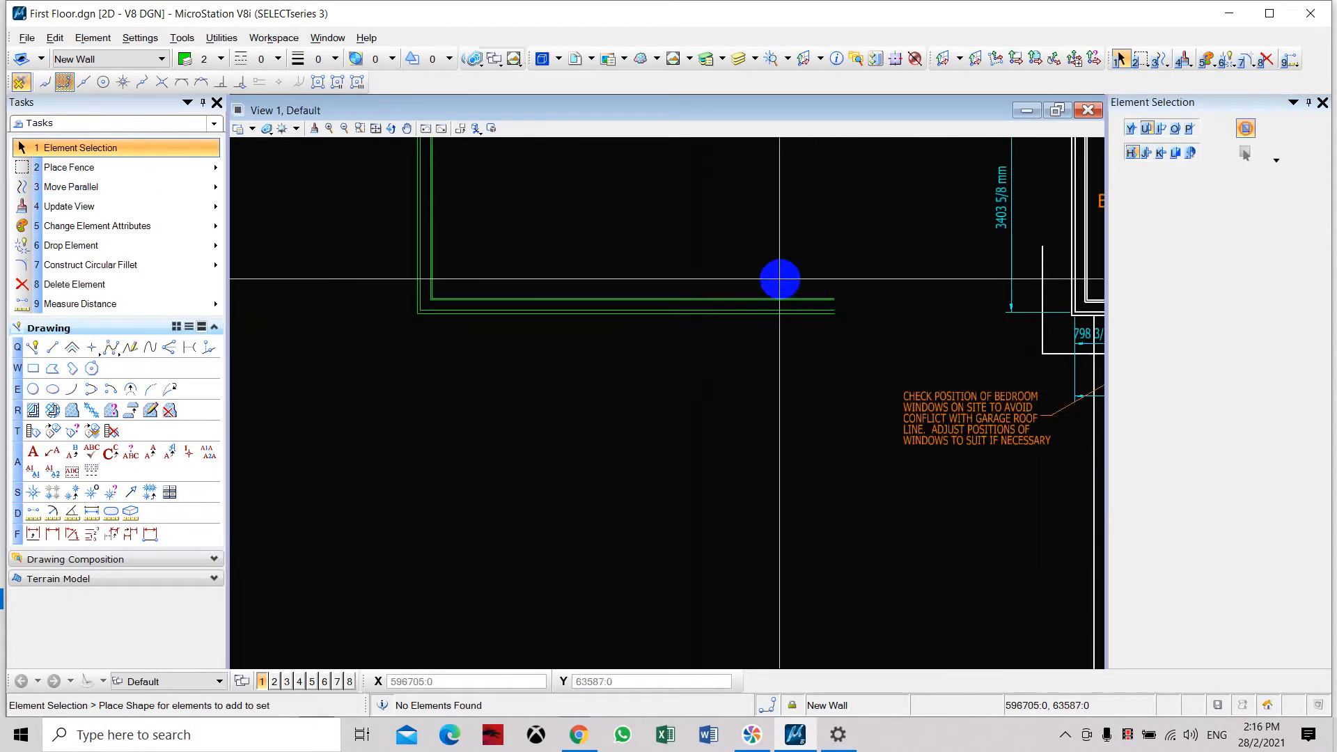
{"action": "middle_click_drag", "start_coordinate": [778, 280], "coordinate": [773, 310]}
{"action": "scroll", "coordinate": [508, 316], "scroll_direction": "up", "scroll_amount": 2}
{"action": "scroll", "coordinate": [468, 317], "scroll_direction": "down", "scroll_amount": 2}
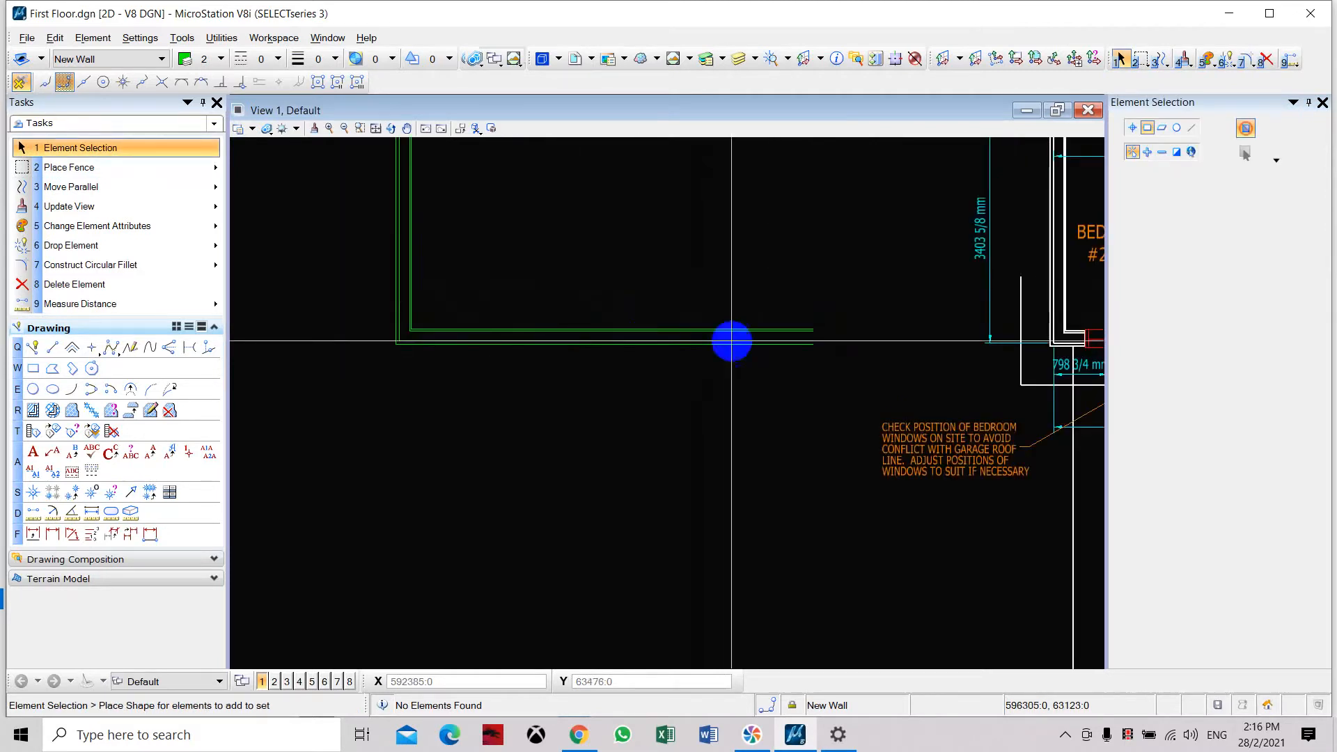
{"action": "scroll", "coordinate": [776, 349], "scroll_direction": "up", "scroll_amount": 3}
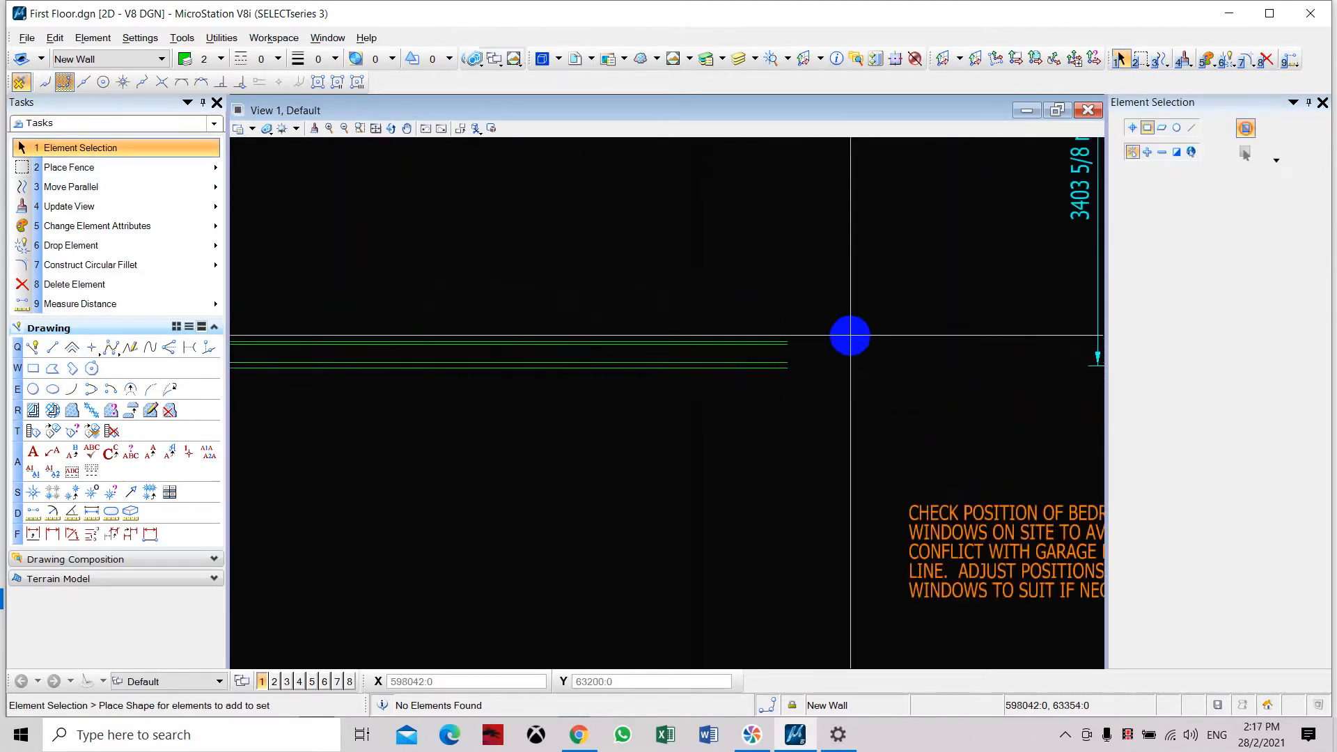
{"action": "scroll", "coordinate": [850, 336], "scroll_direction": "down", "scroll_amount": 2}
{"action": "scroll", "coordinate": [849, 332], "scroll_direction": "up", "scroll_amount": 2}
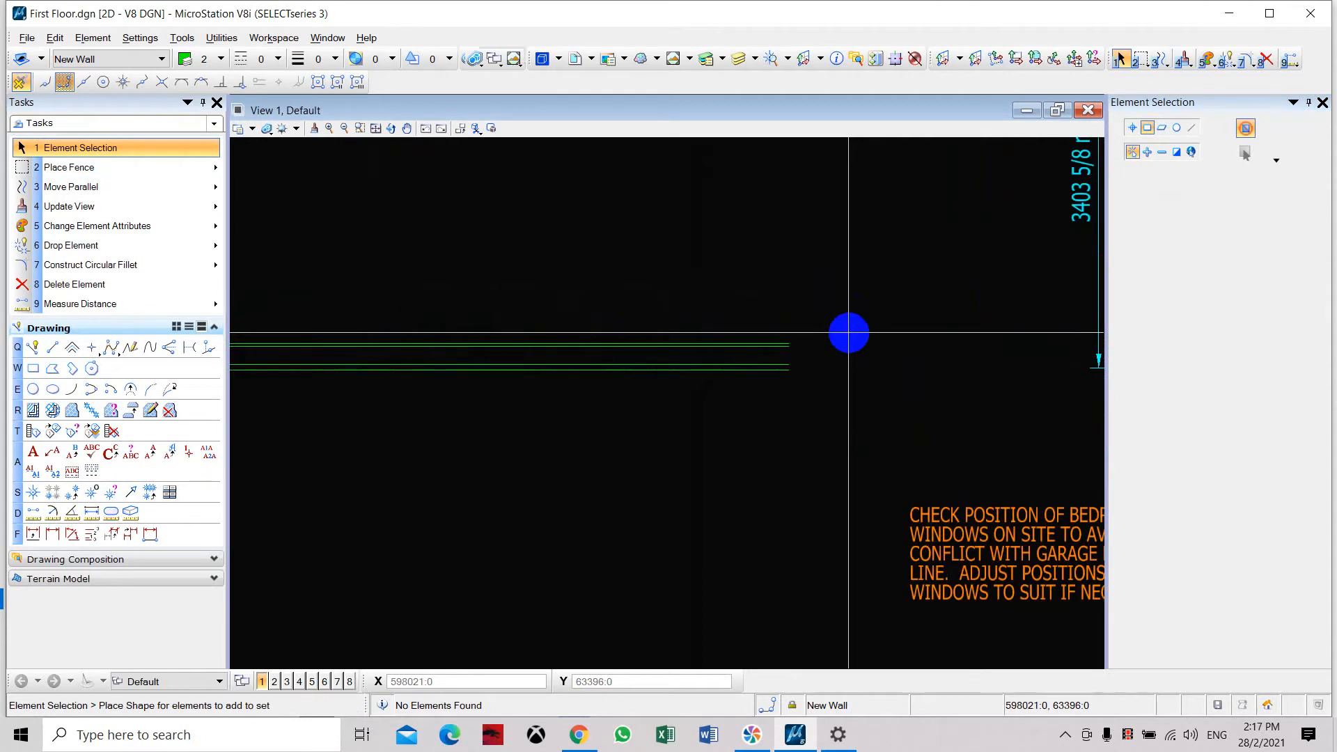
{"action": "scroll", "coordinate": [863, 328], "scroll_direction": "up", "scroll_amount": 3}
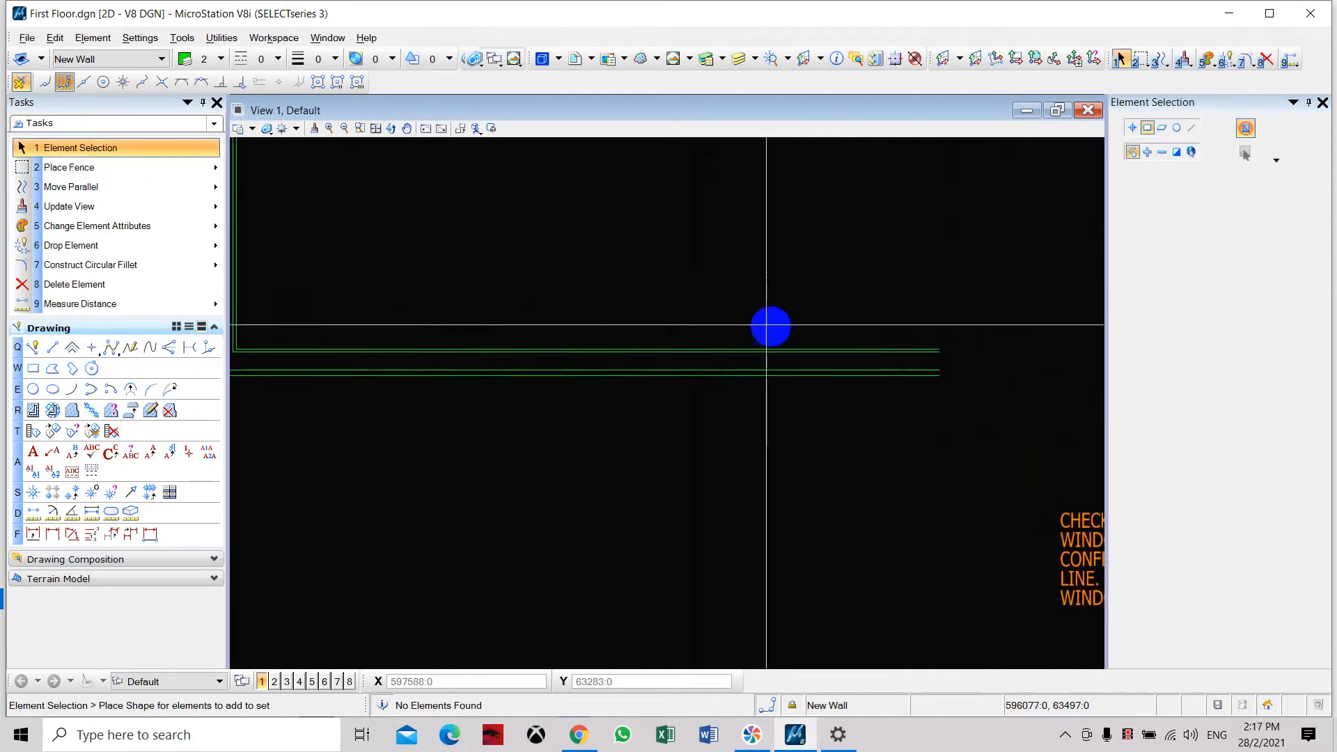
{"action": "scroll", "coordinate": [770, 323], "scroll_direction": "down", "scroll_amount": 3}
{"action": "scroll", "coordinate": [746, 323], "scroll_direction": "up", "scroll_amount": 3}
{"action": "scroll", "coordinate": [882, 328], "scroll_direction": "down", "scroll_amount": 3}
{"action": "middle_click_drag", "start_coordinate": [633, 227], "coordinate": [604, 422]}
{"action": "scroll", "coordinate": [334, 304], "scroll_direction": "down", "scroll_amount": 3}
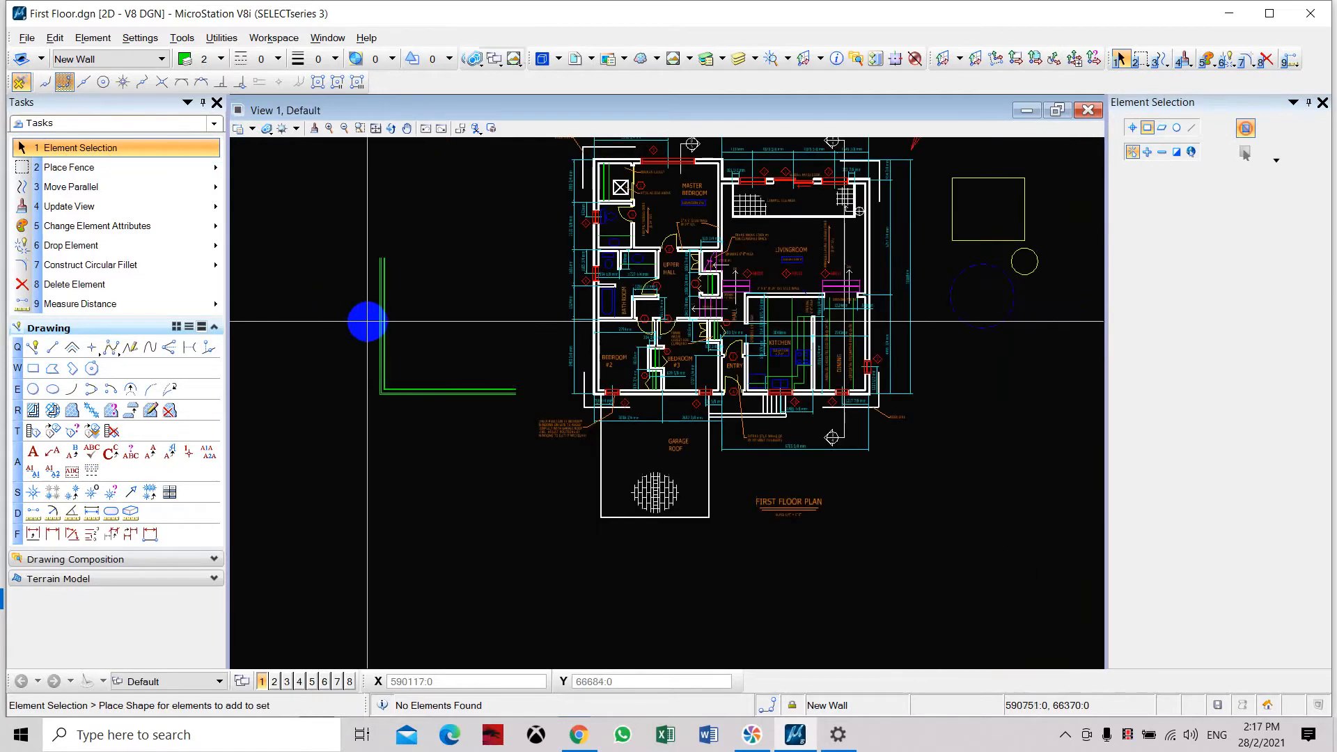
Close the open upper end of the new wall's vertical leg with a SmartLine from the outermost to the innermost line.
{"action": "scroll", "coordinate": [364, 320], "scroll_direction": "up", "scroll_amount": 2}
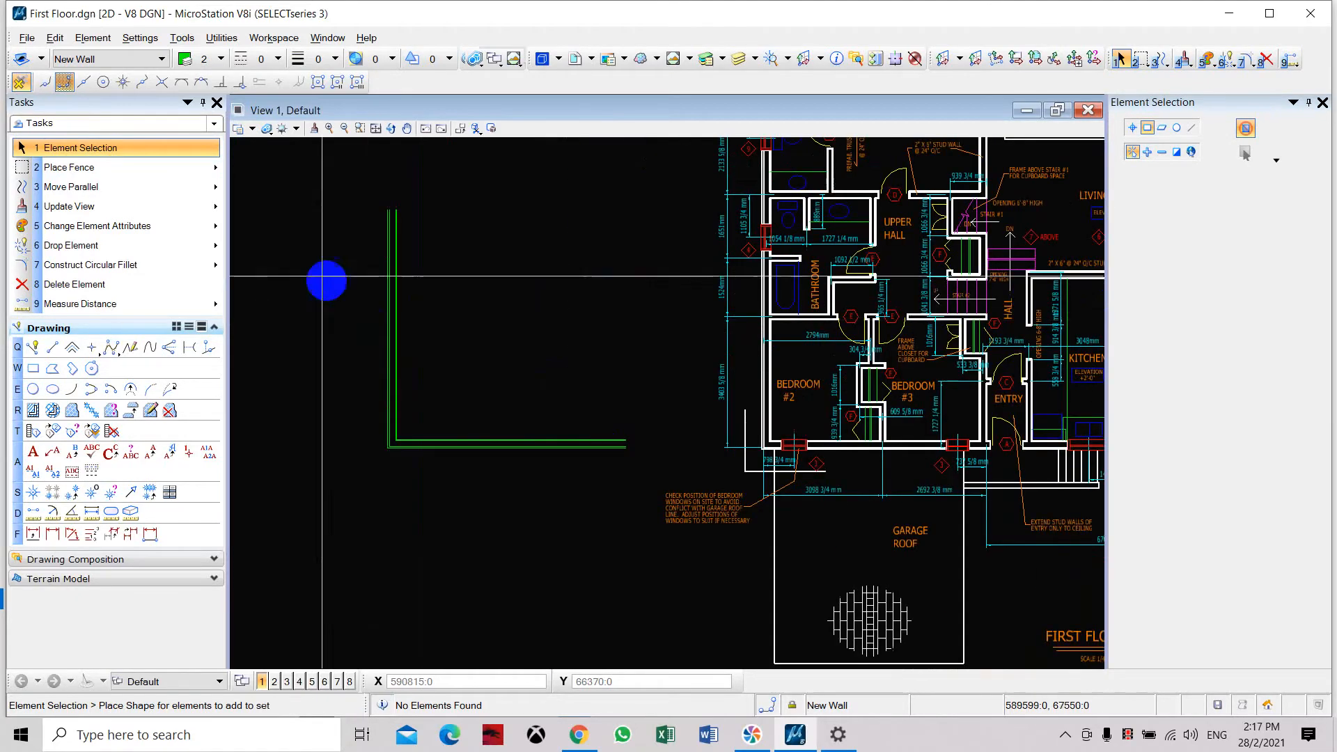
{"action": "left_click", "coordinate": [33, 347]}
{"action": "scroll", "coordinate": [284, 263], "scroll_direction": "up", "scroll_amount": 3}
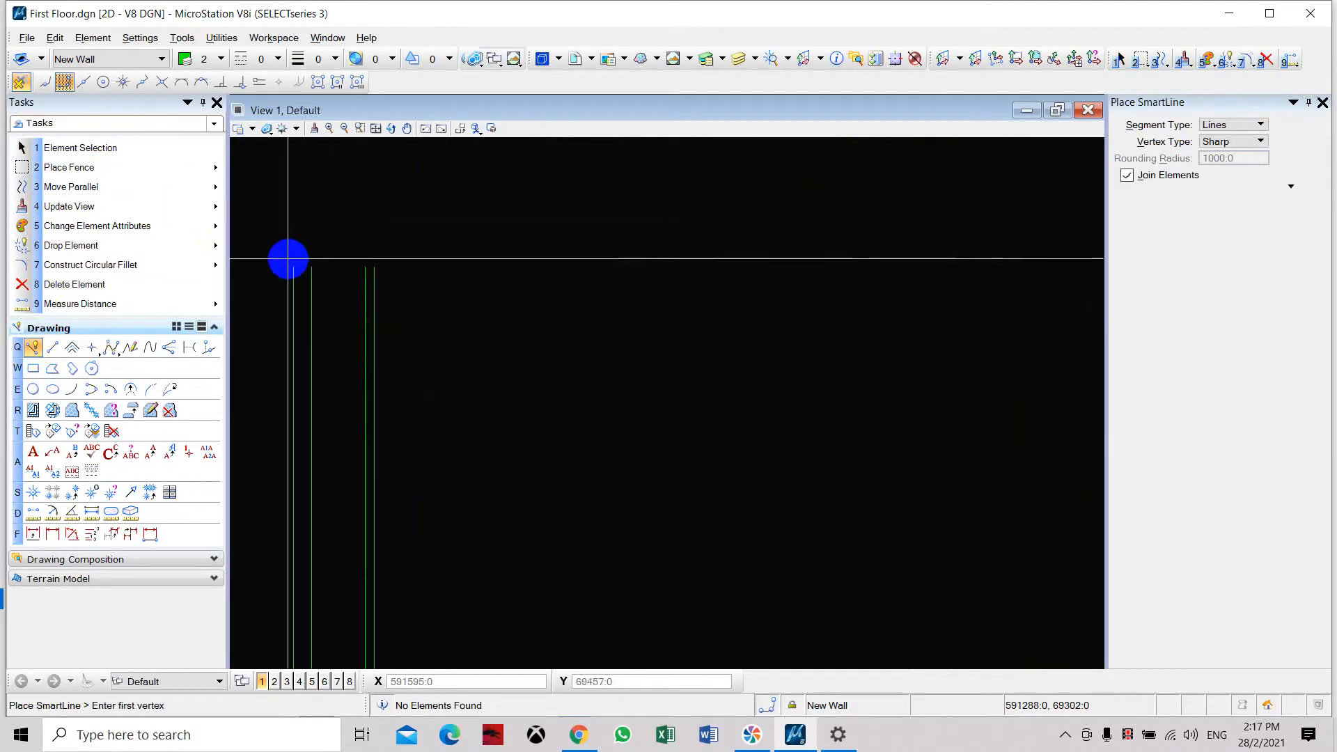
{"action": "left_click", "coordinate": [293, 267]}
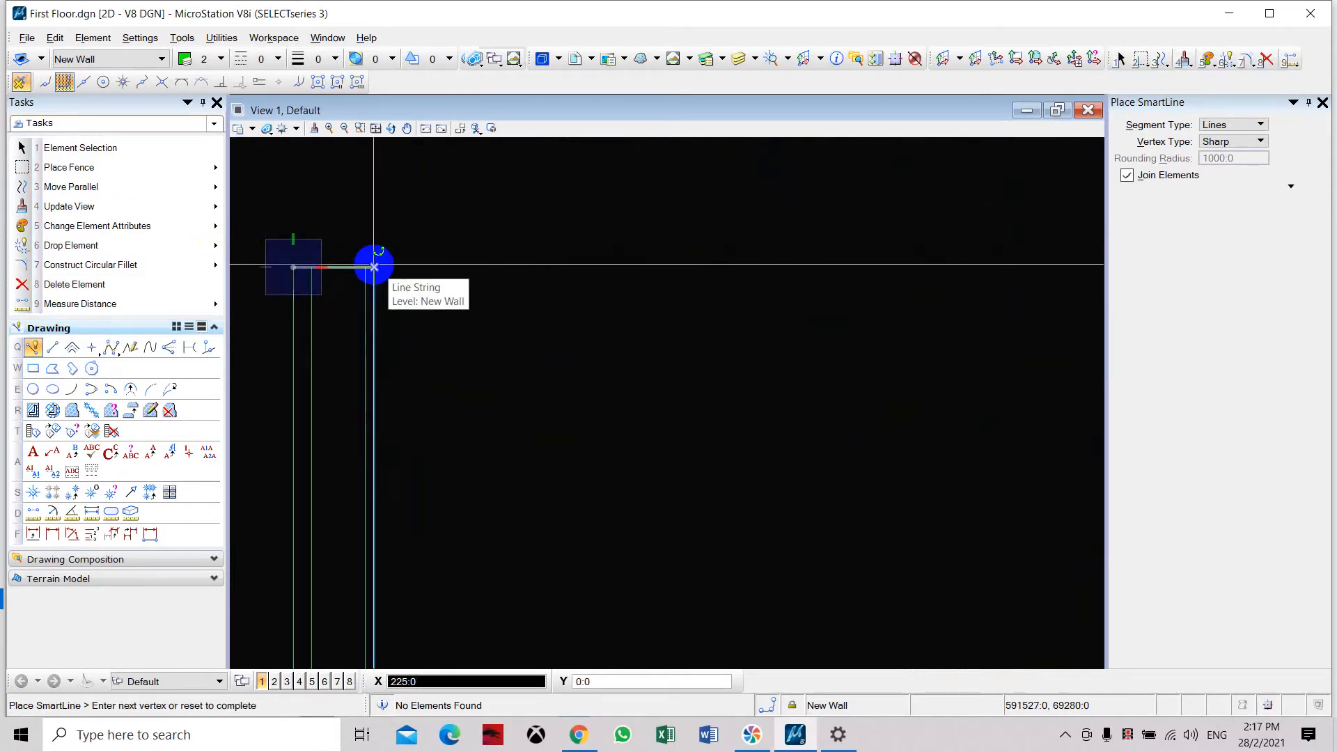
{"action": "left_click", "coordinate": [374, 267]}
{"action": "right_click", "coordinate": [376, 265]}
Close the open right end of the new wall's horizontal leg with a SmartLine from the innermost to the outermost line.
{"action": "scroll", "coordinate": [445, 204], "scroll_direction": "down", "scroll_amount": 5}
{"action": "middle_click_drag", "start_coordinate": [609, 439], "coordinate": [531, 369]}
{"action": "left_click", "coordinate": [60, 394]}
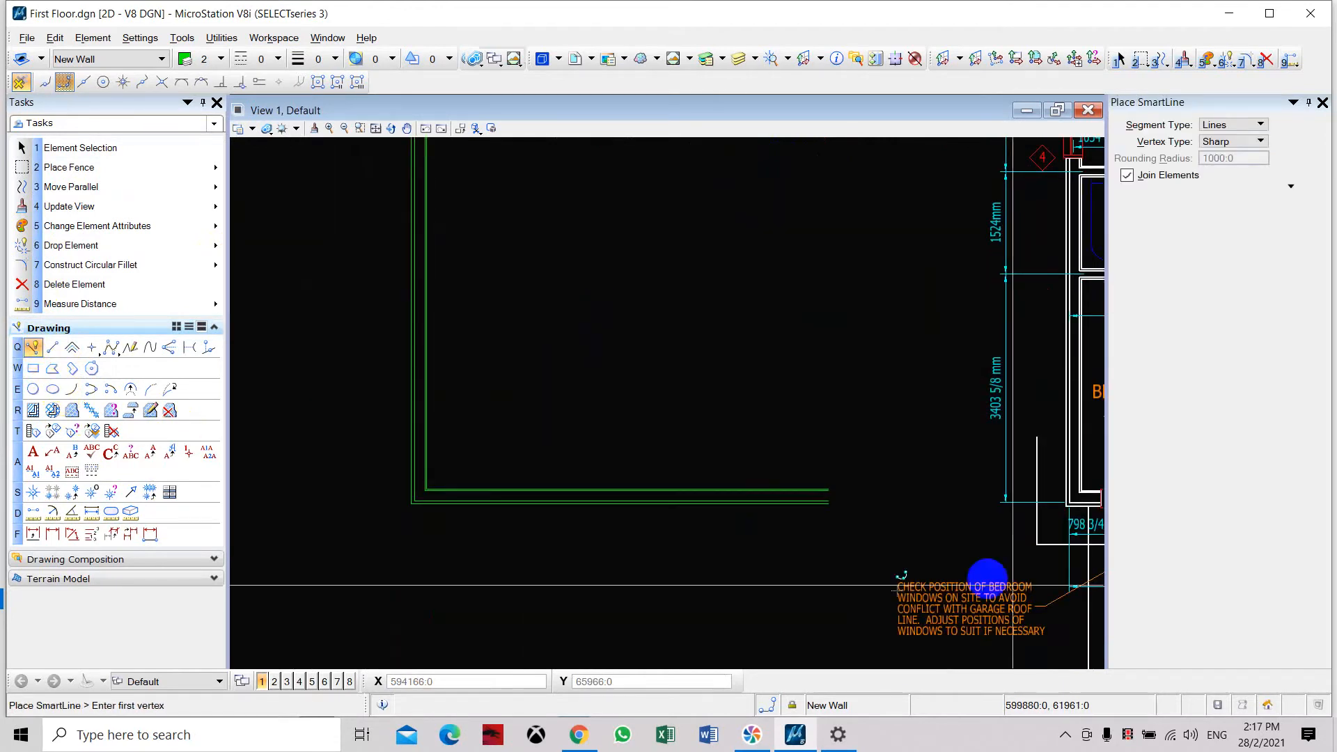
{"action": "scroll", "coordinate": [904, 573], "scroll_direction": "up", "scroll_amount": 5}
{"action": "left_click", "coordinate": [650, 402]}
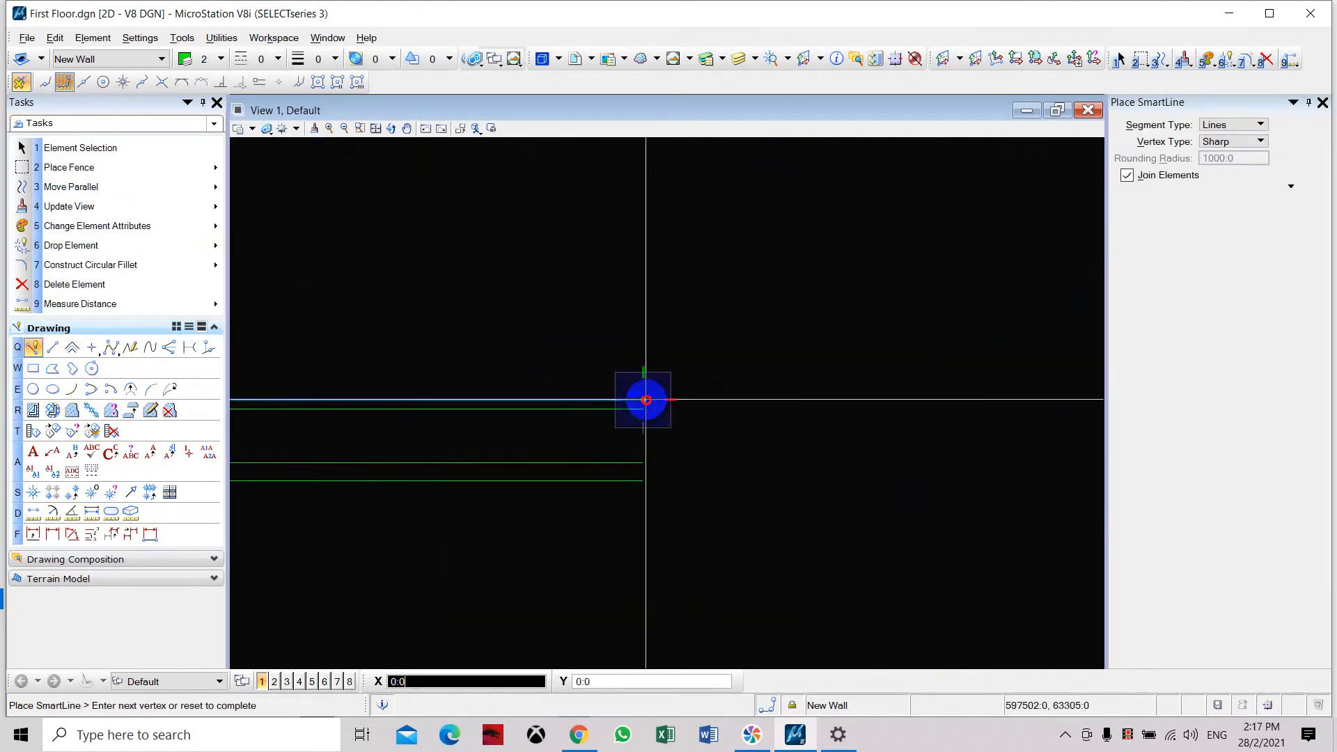
{"action": "left_click", "coordinate": [644, 481]}
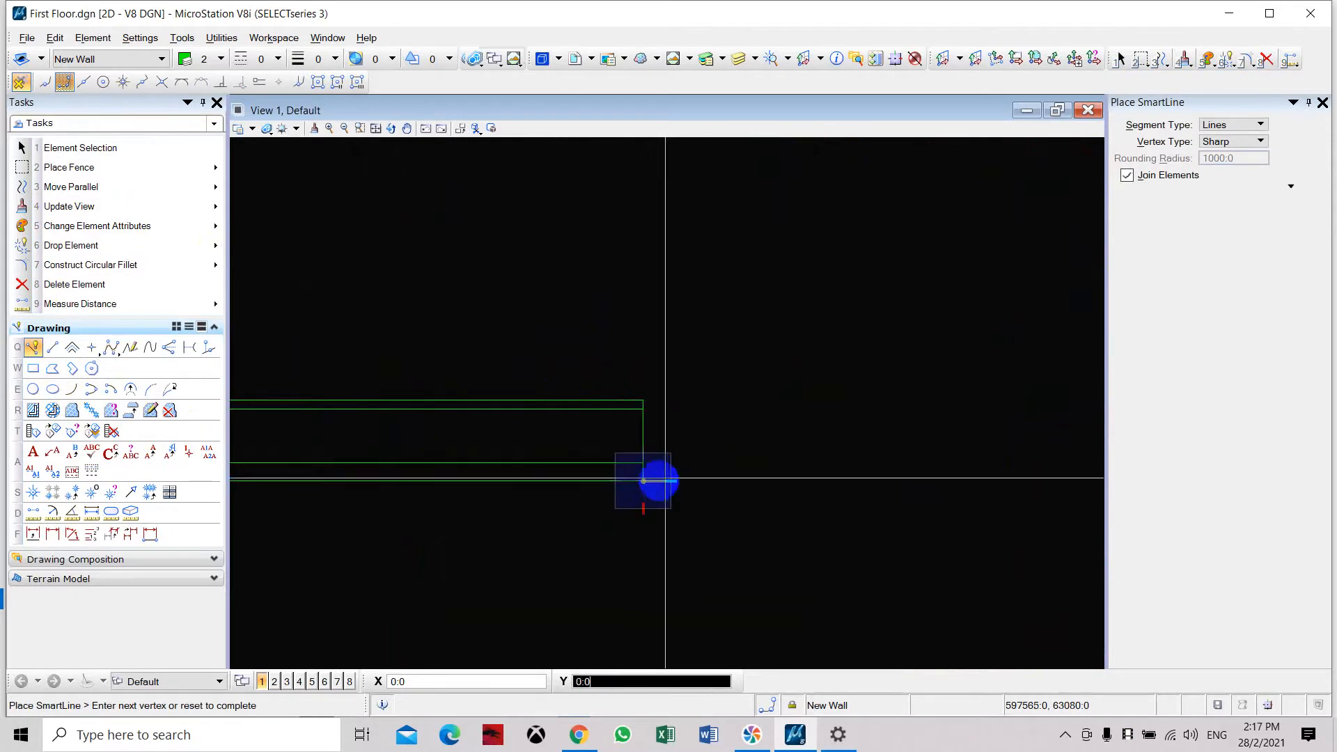
{"action": "right_click", "coordinate": [734, 412]}
Leave SmartLine and examine the window in Bedroom #2's lower wall and its position relative to the wall corner.
{"action": "scroll", "coordinate": [684, 358], "scroll_direction": "down", "scroll_amount": 5}
{"action": "mouse_move", "coordinate": [683, 357]}
{"action": "middle_mouse_down"}
{"action": "mouse_move", "coordinate": [681, 279]}
{"action": "mouse_move", "coordinate": [758, 380]}
{"action": "middle_mouse_up"}
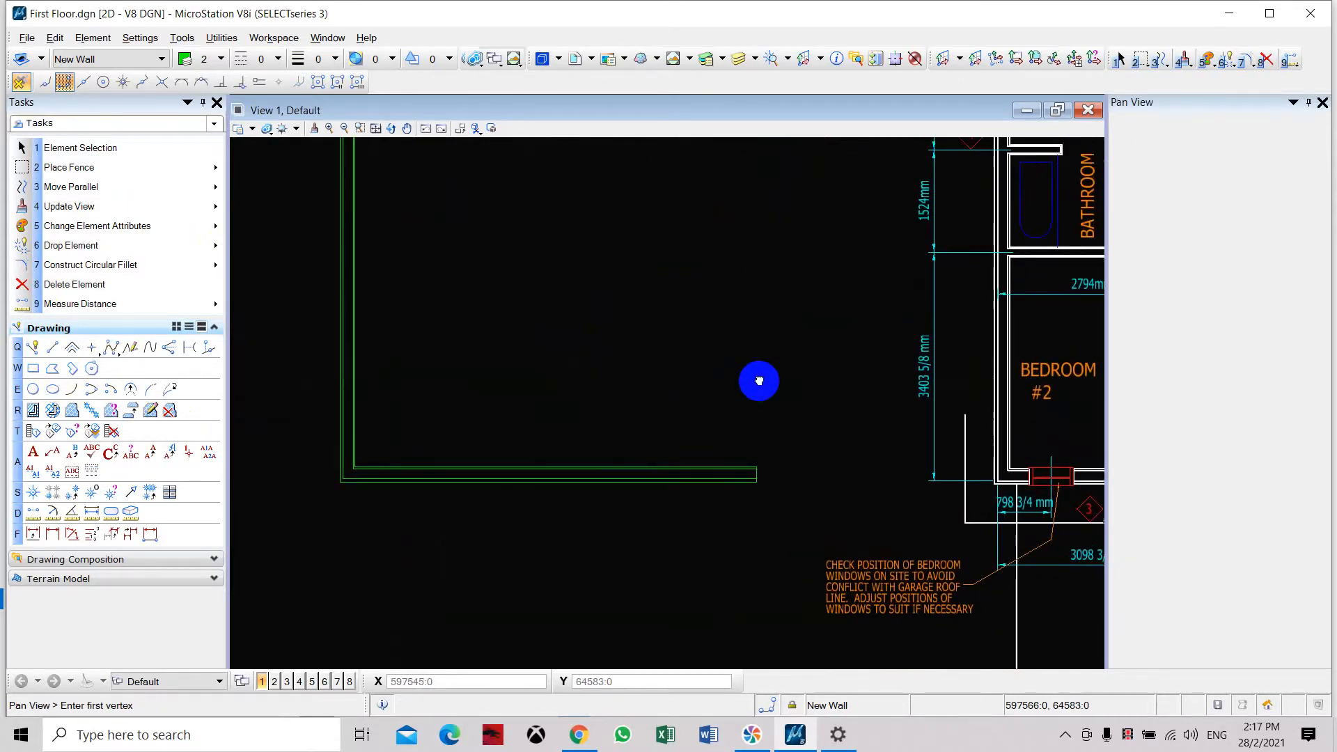
{"action": "scroll", "coordinate": [759, 381], "scroll_direction": "down", "scroll_amount": 3}
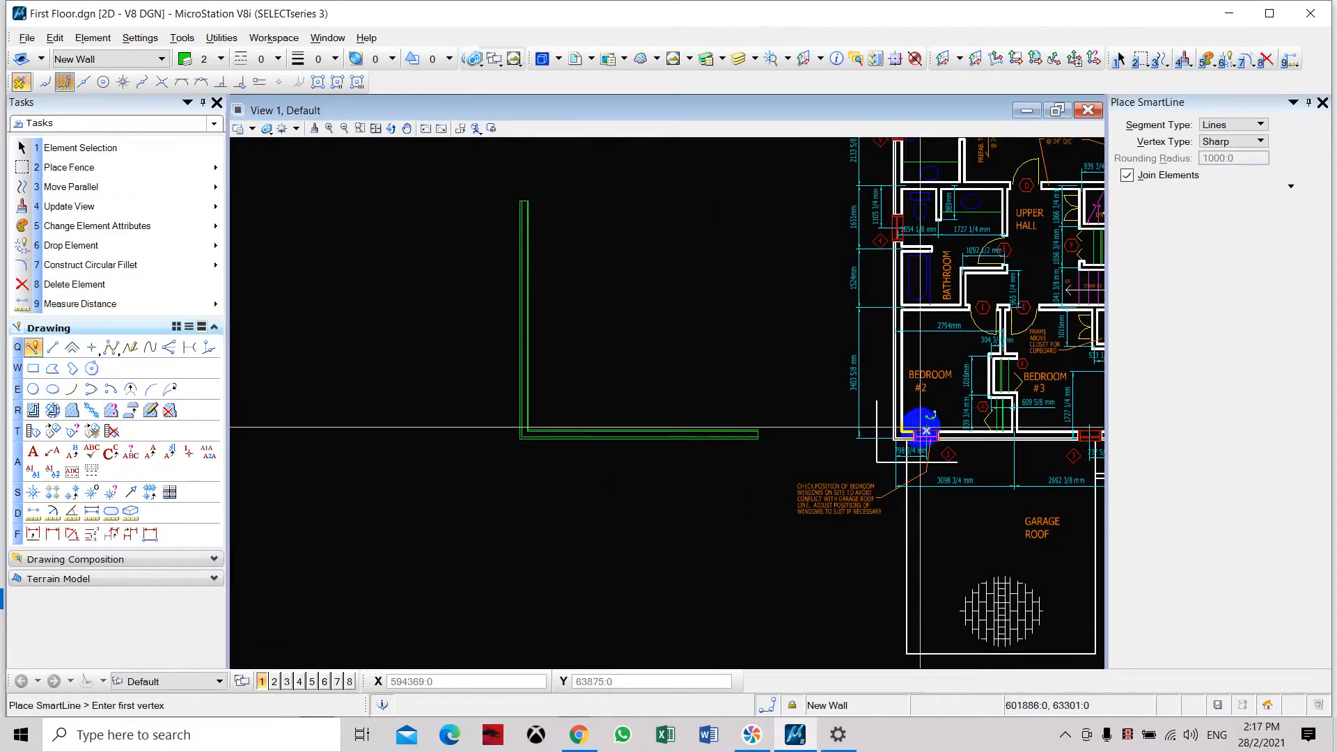
{"action": "scroll", "coordinate": [554, 391], "scroll_direction": "up", "scroll_amount": 3}
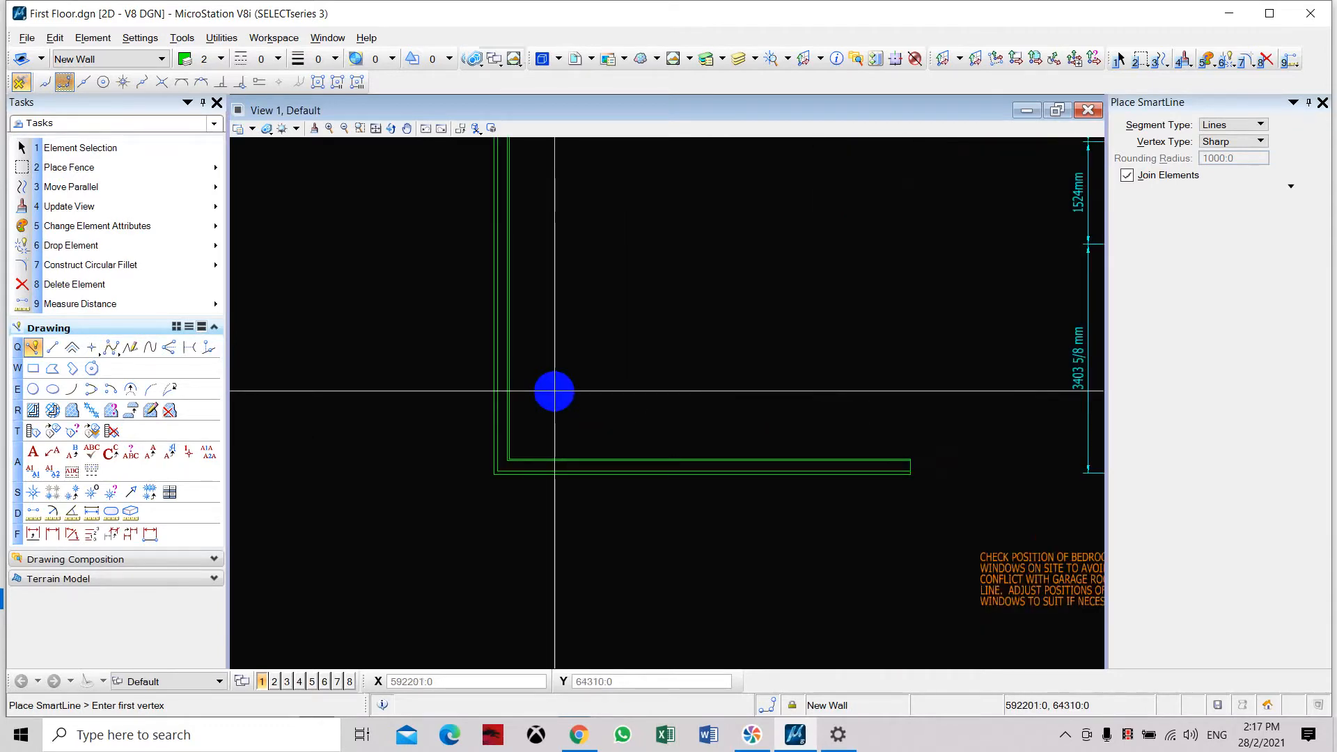
{"action": "key", "text": "Escape"}
{"action": "middle_click_drag", "start_coordinate": [638, 431], "coordinate": [485, 414]}
{"action": "scroll", "coordinate": [766, 383], "scroll_direction": "up", "scroll_amount": 4}
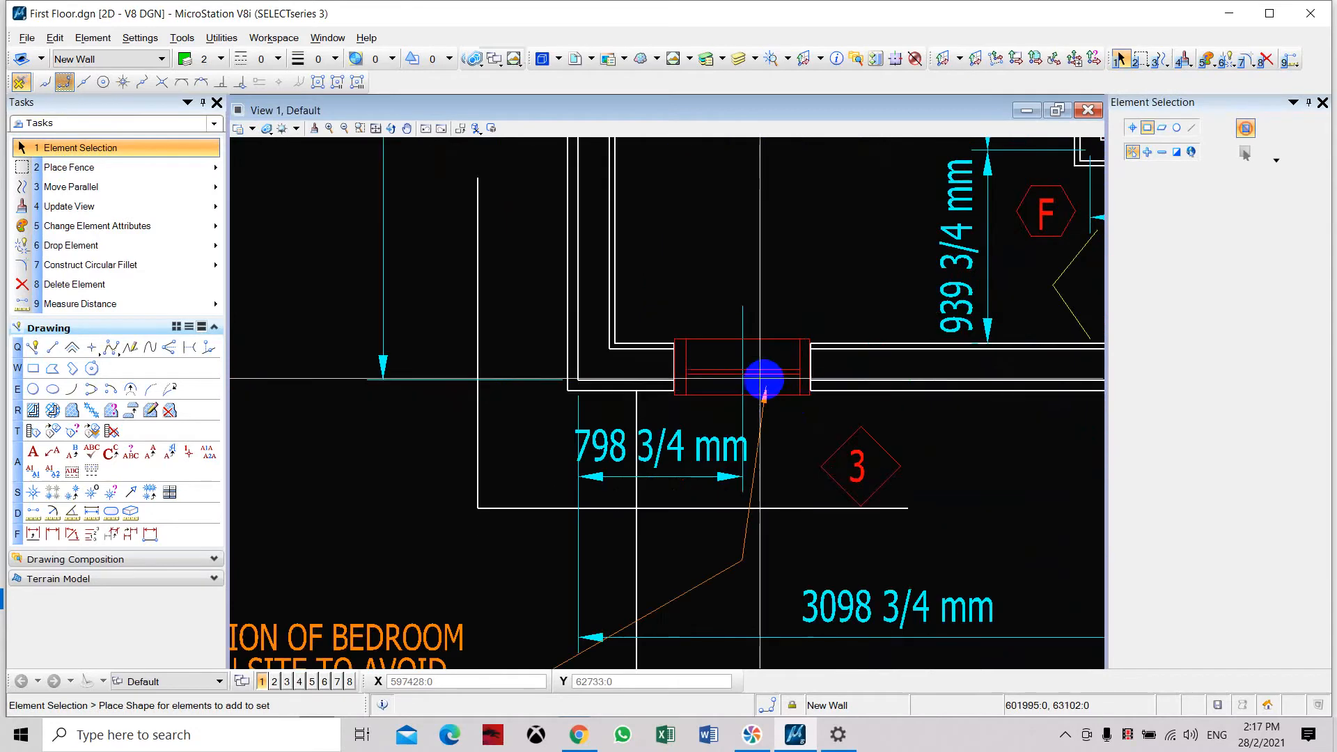
{"action": "scroll", "coordinate": [699, 357], "scroll_direction": "down", "scroll_amount": 3}
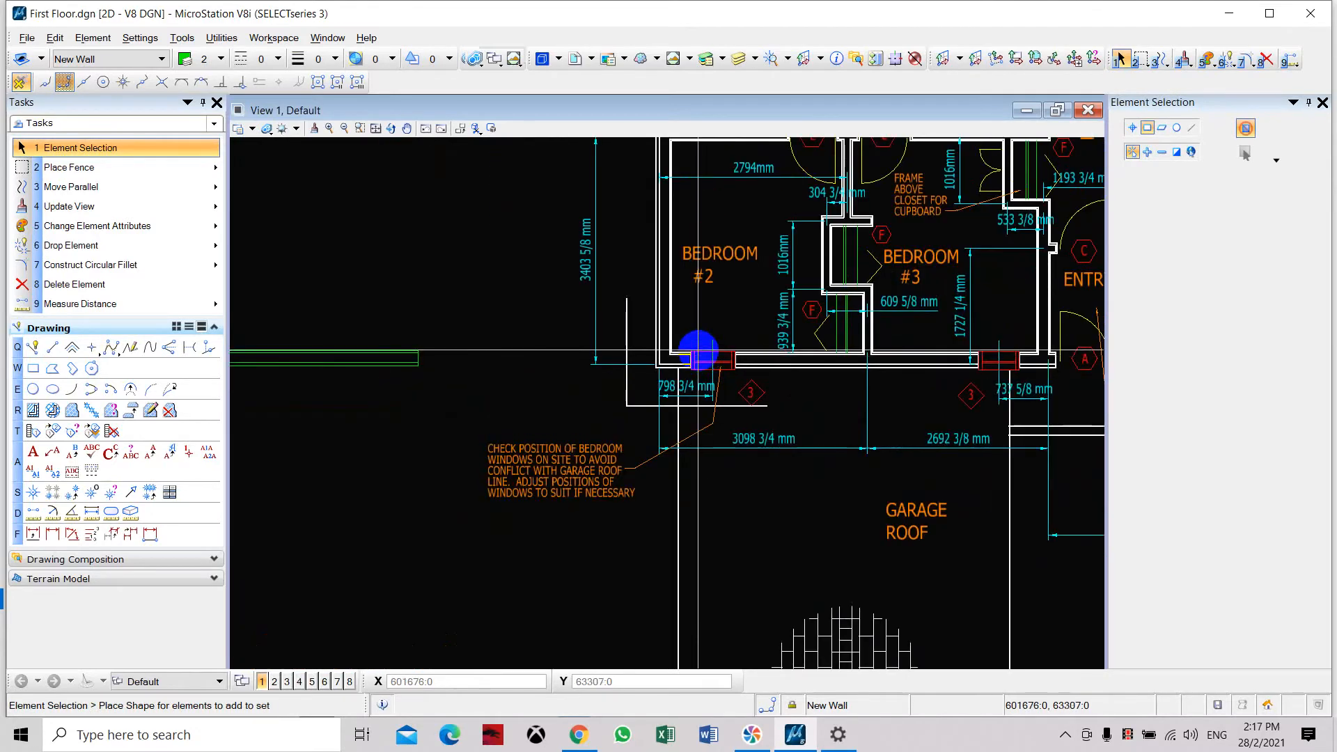
{"action": "scroll", "coordinate": [699, 351], "scroll_direction": "up", "scroll_amount": 3}
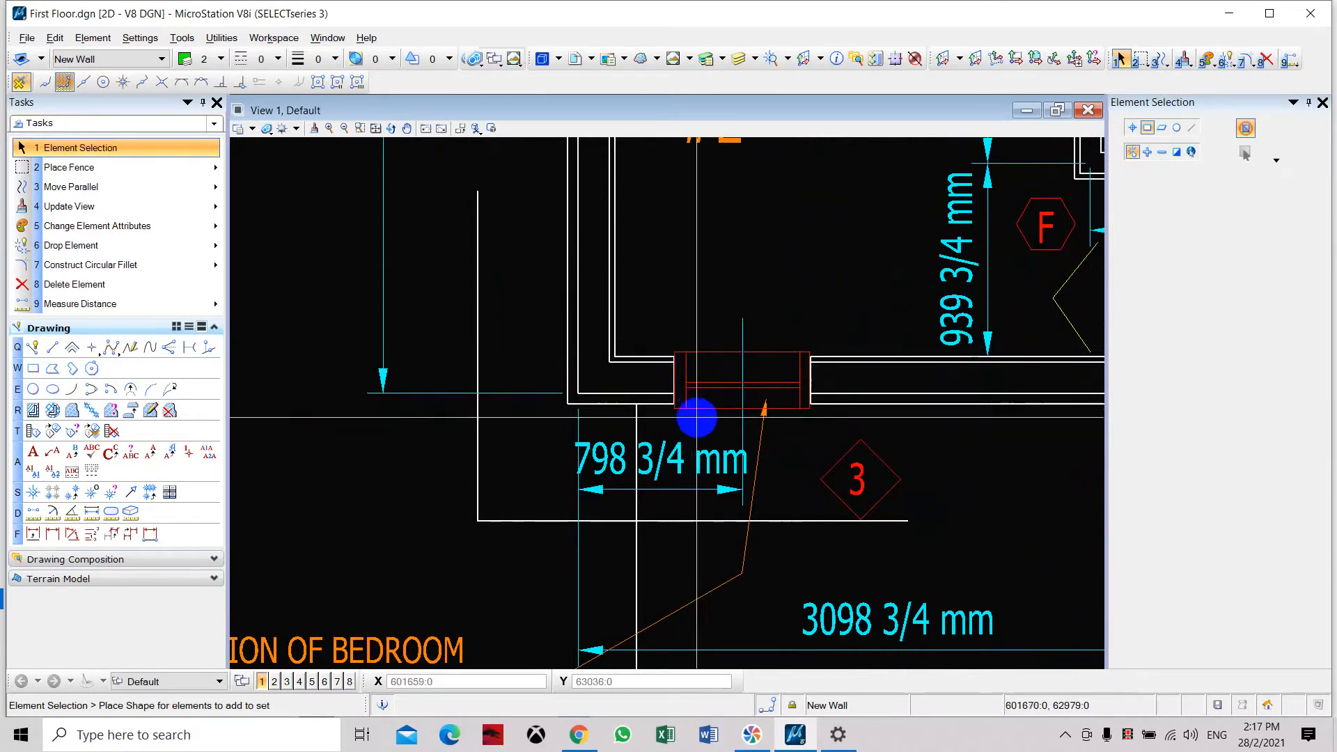
{"action": "scroll", "coordinate": [695, 358], "scroll_direction": "down", "scroll_amount": 4}
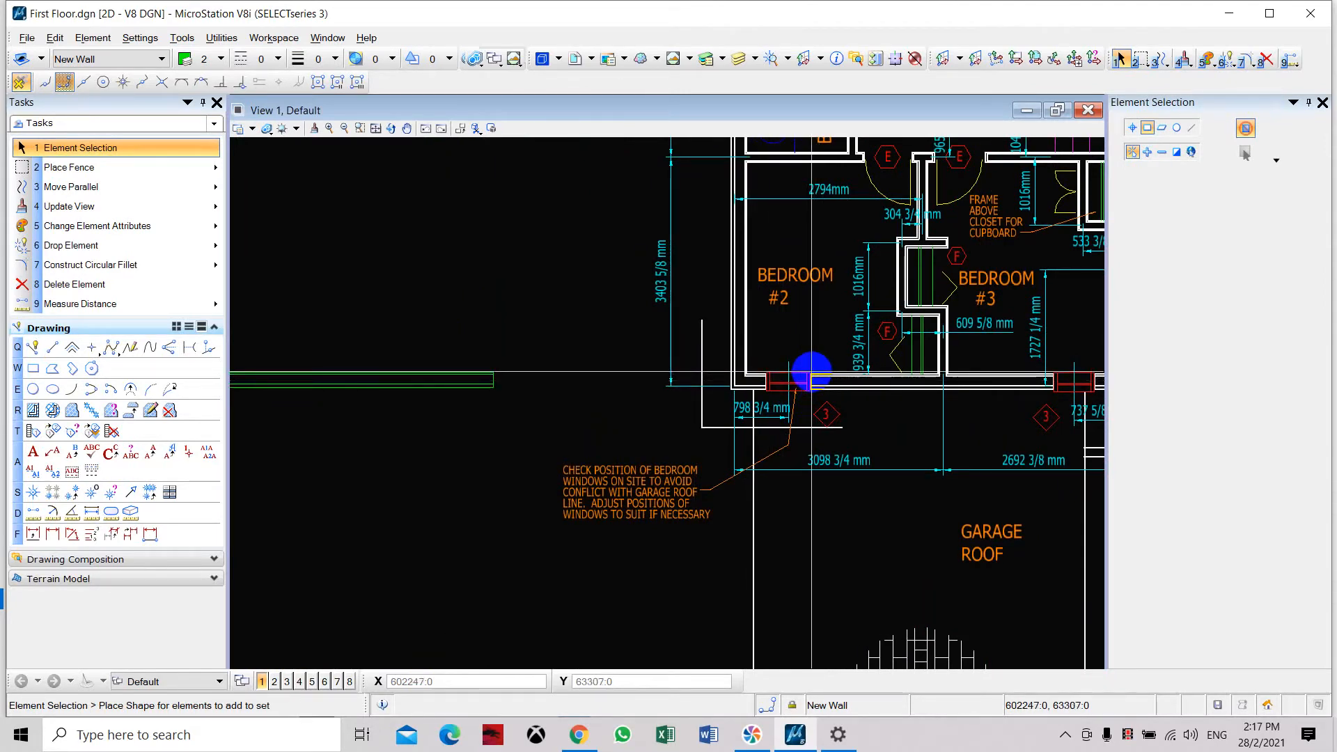
{"action": "middle_click_drag", "start_coordinate": [596, 239], "coordinate": [757, 265]}
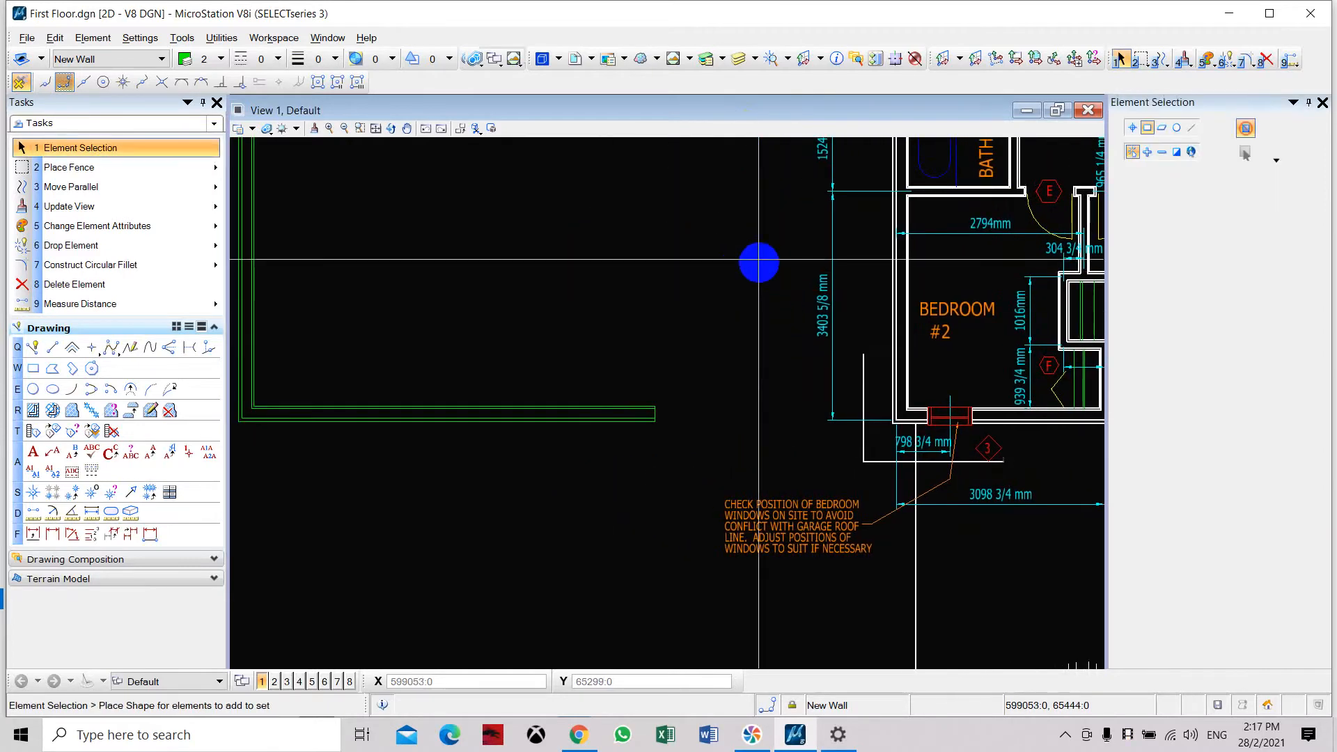
Create a level named New Window in the Level Manager and choose its color from the color table.
{"action": "left_click", "coordinate": [723, 63]}
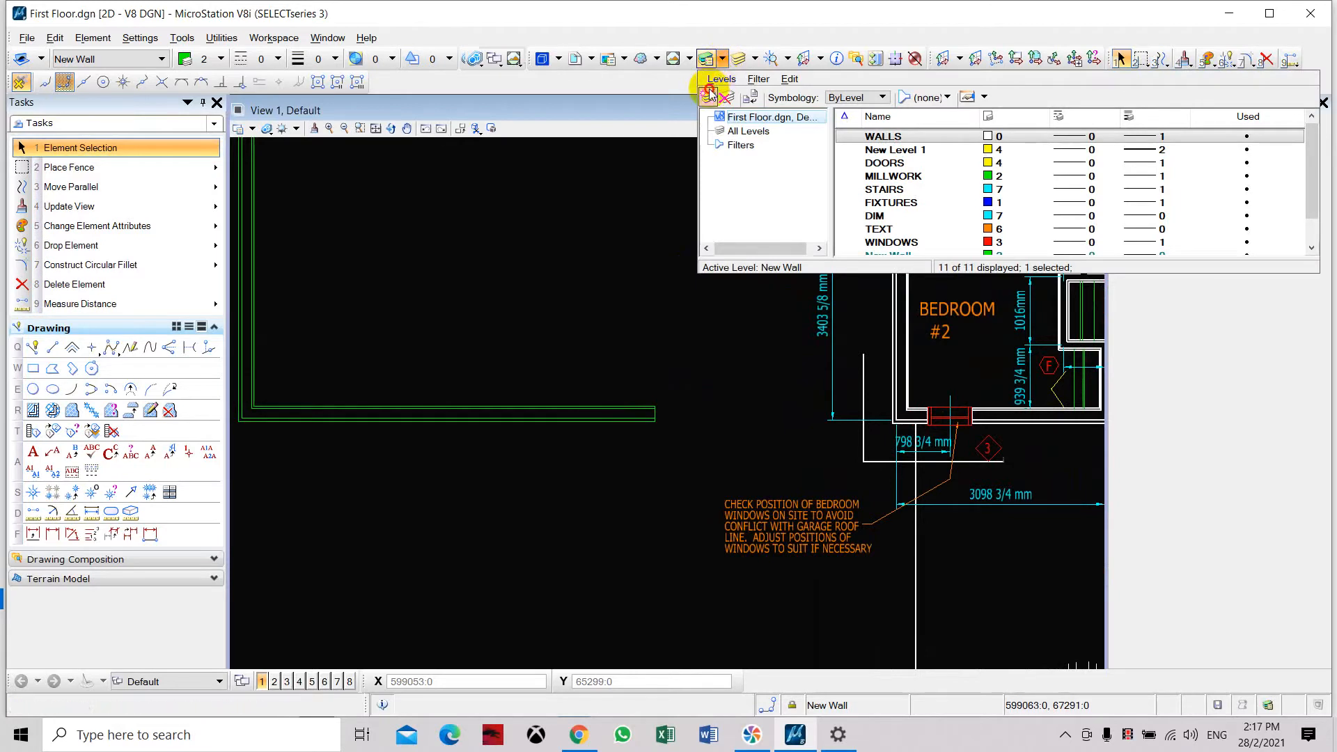
{"action": "left_click", "coordinate": [709, 94]}
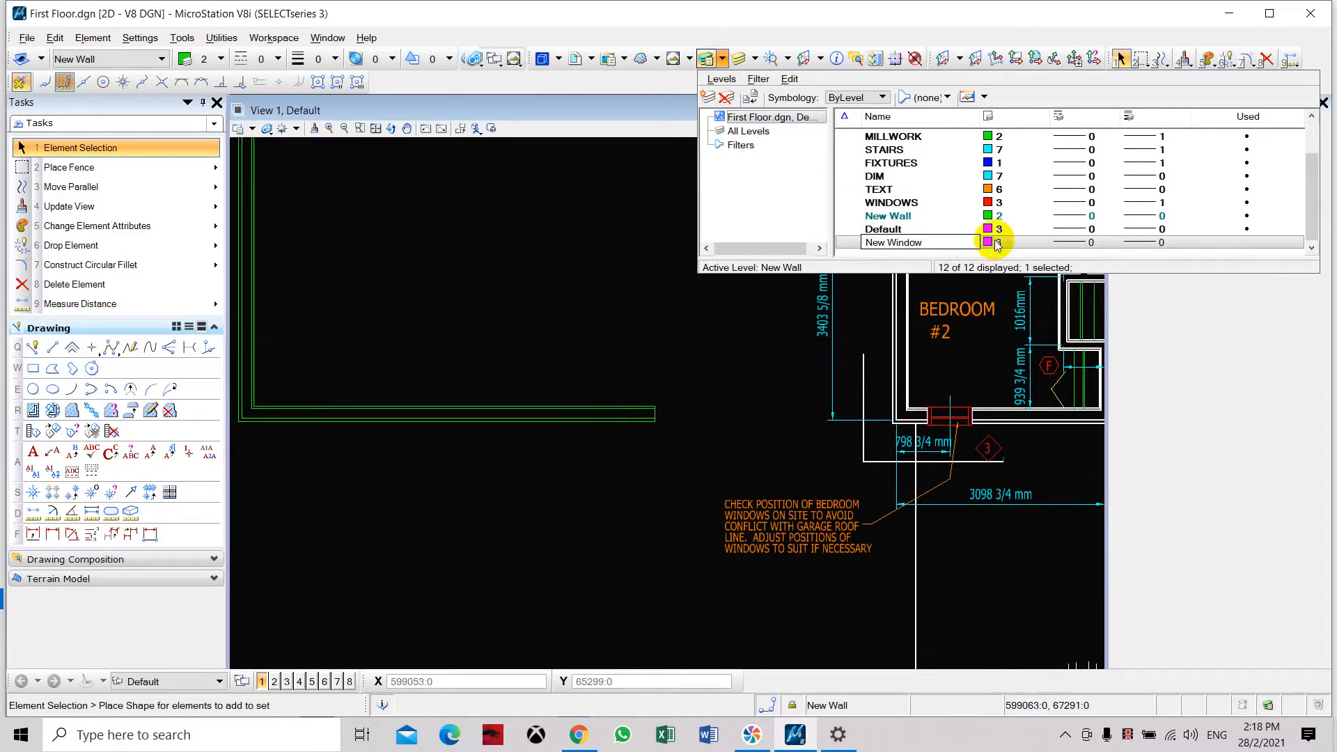
{"action": "left_click", "coordinate": [996, 241]}
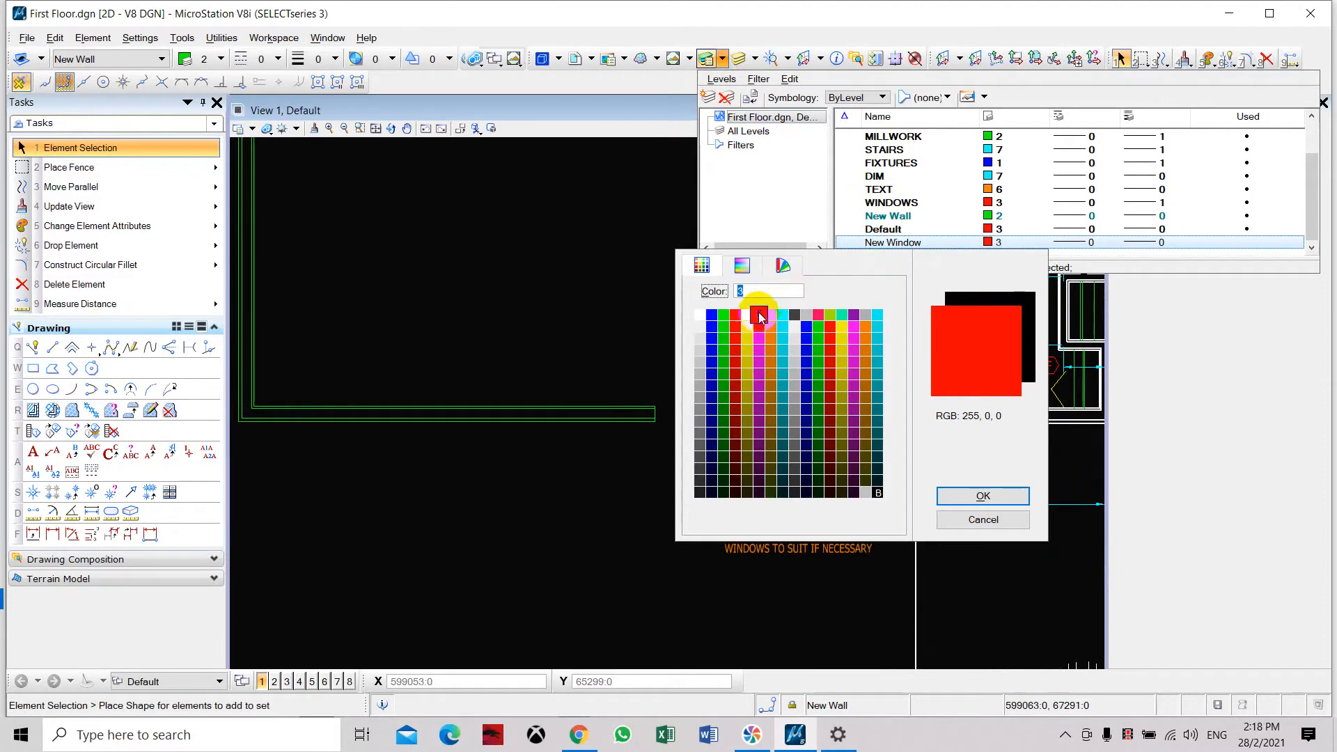
{"action": "double_click", "coordinate": [761, 317]}
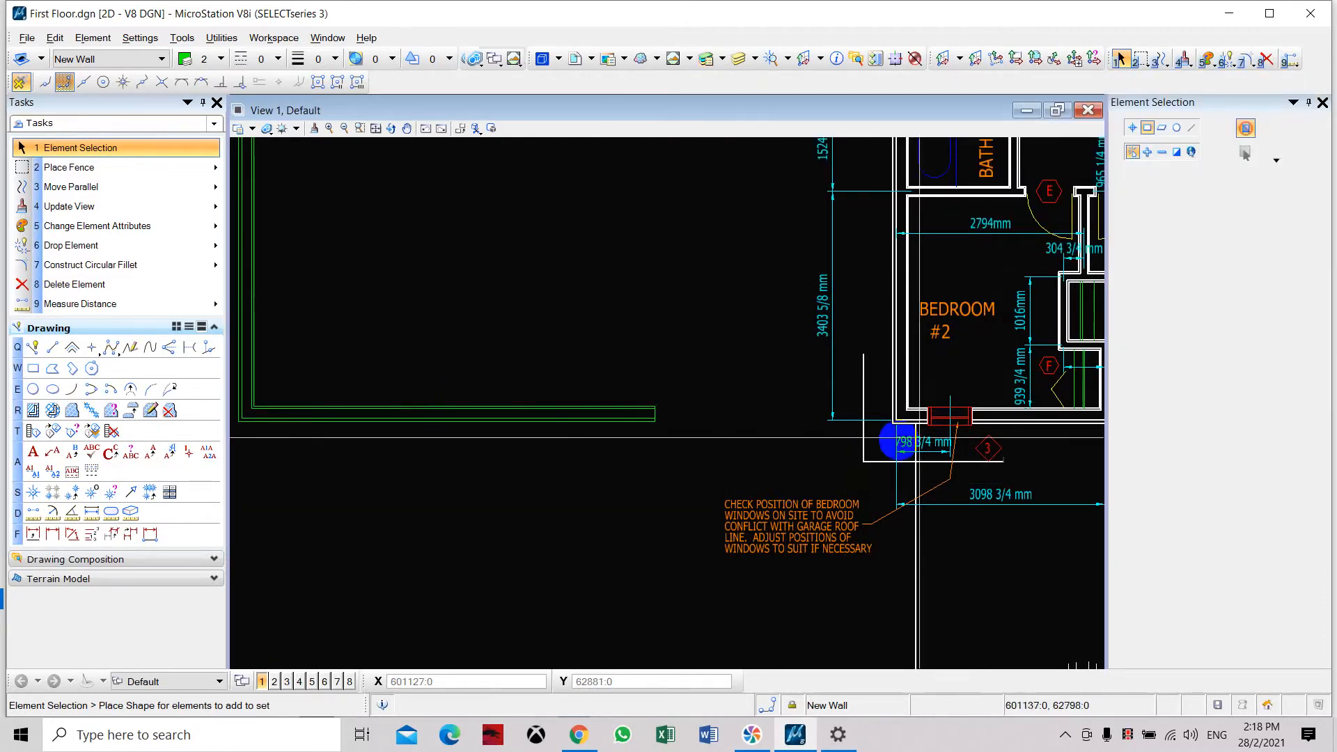
Measure the width of the window in Bedroom #2's lower wall between its upper corners.
{"action": "scroll", "coordinate": [996, 438], "scroll_direction": "up", "scroll_amount": 5}
{"action": "middle_click_drag", "start_coordinate": [875, 418], "coordinate": [615, 414]}
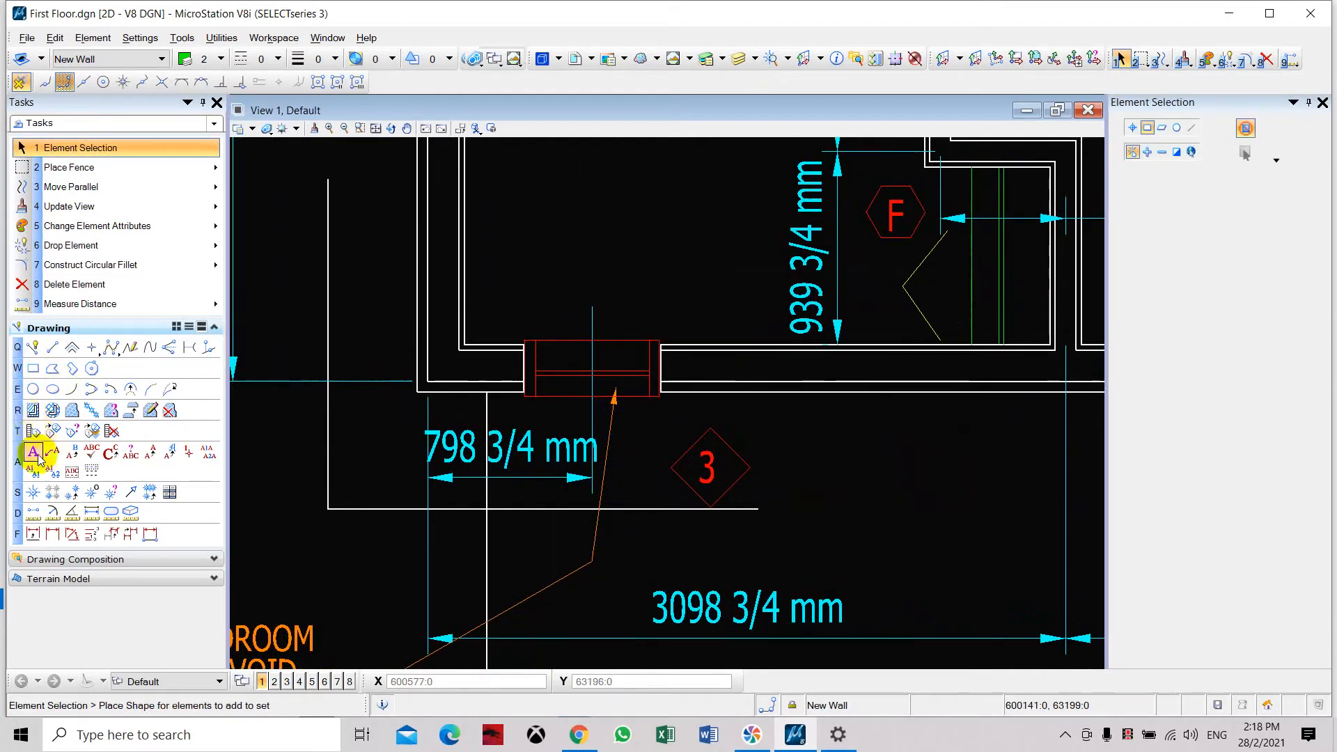
{"action": "left_click", "coordinate": [33, 513]}
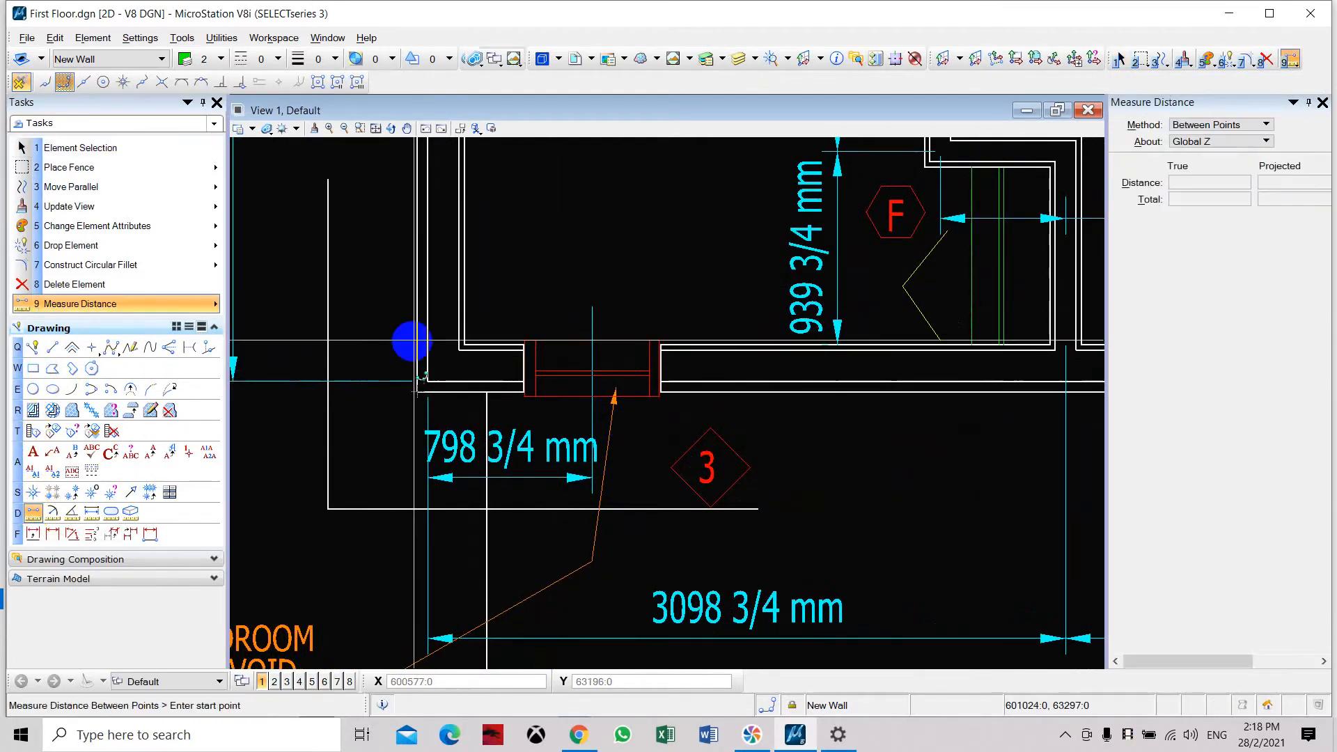
{"action": "left_click", "coordinate": [523, 340]}
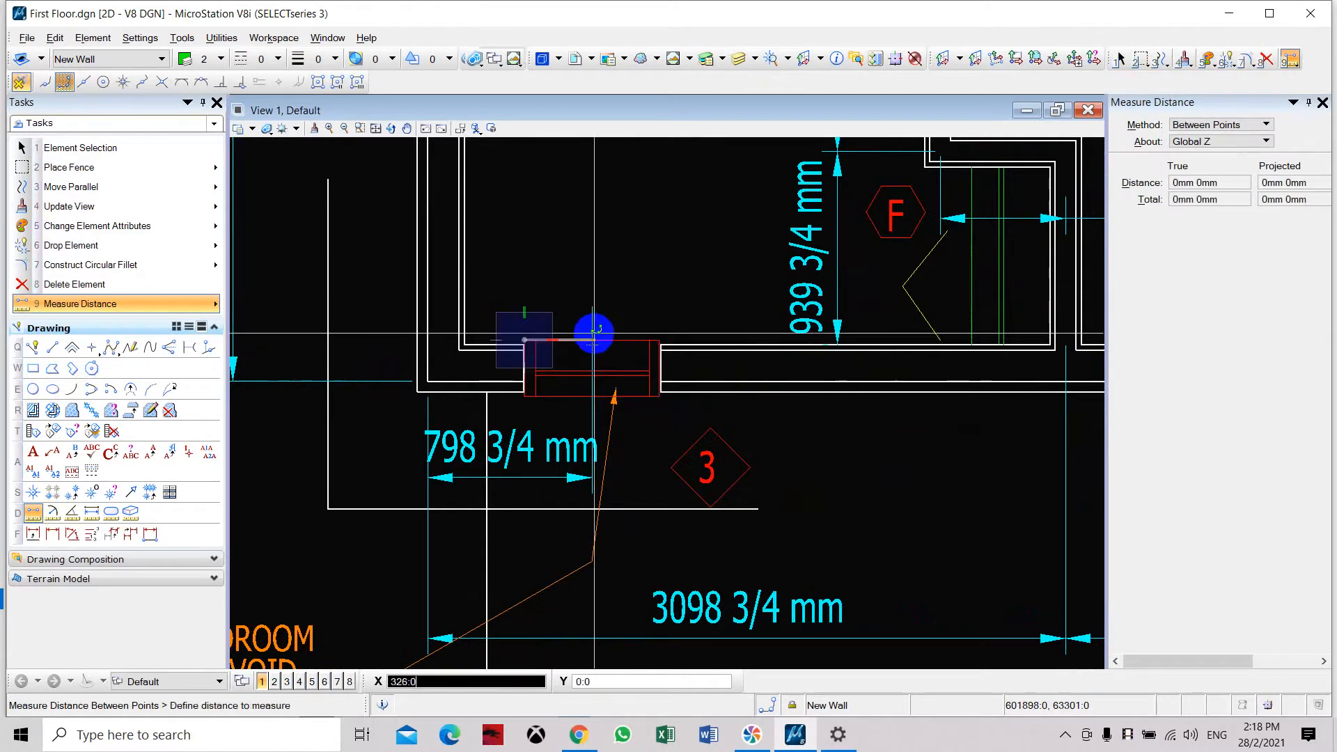
{"action": "left_click", "coordinate": [656, 339]}
{"action": "key", "text": "Escape"}
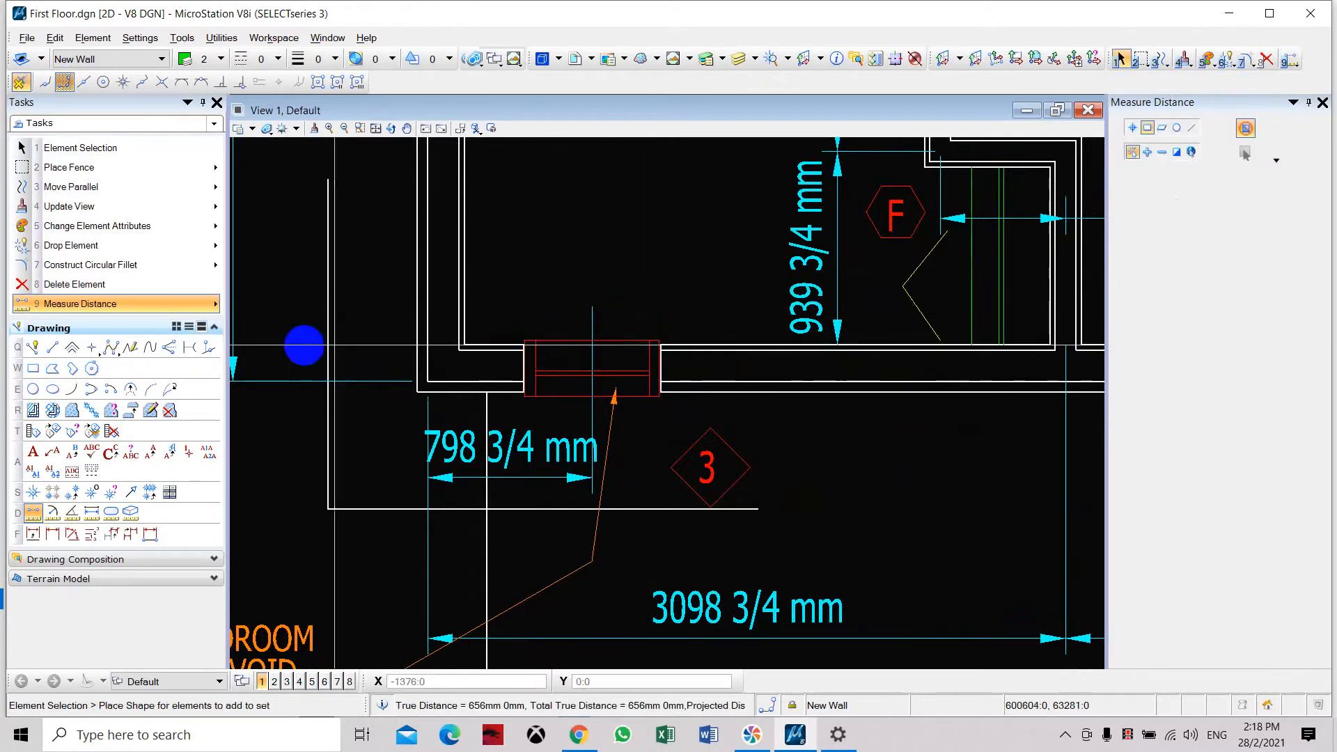
Measure the depth of the window in Bedroom #2's lower wall between its left corners.
{"action": "left_click", "coordinate": [33, 534]}
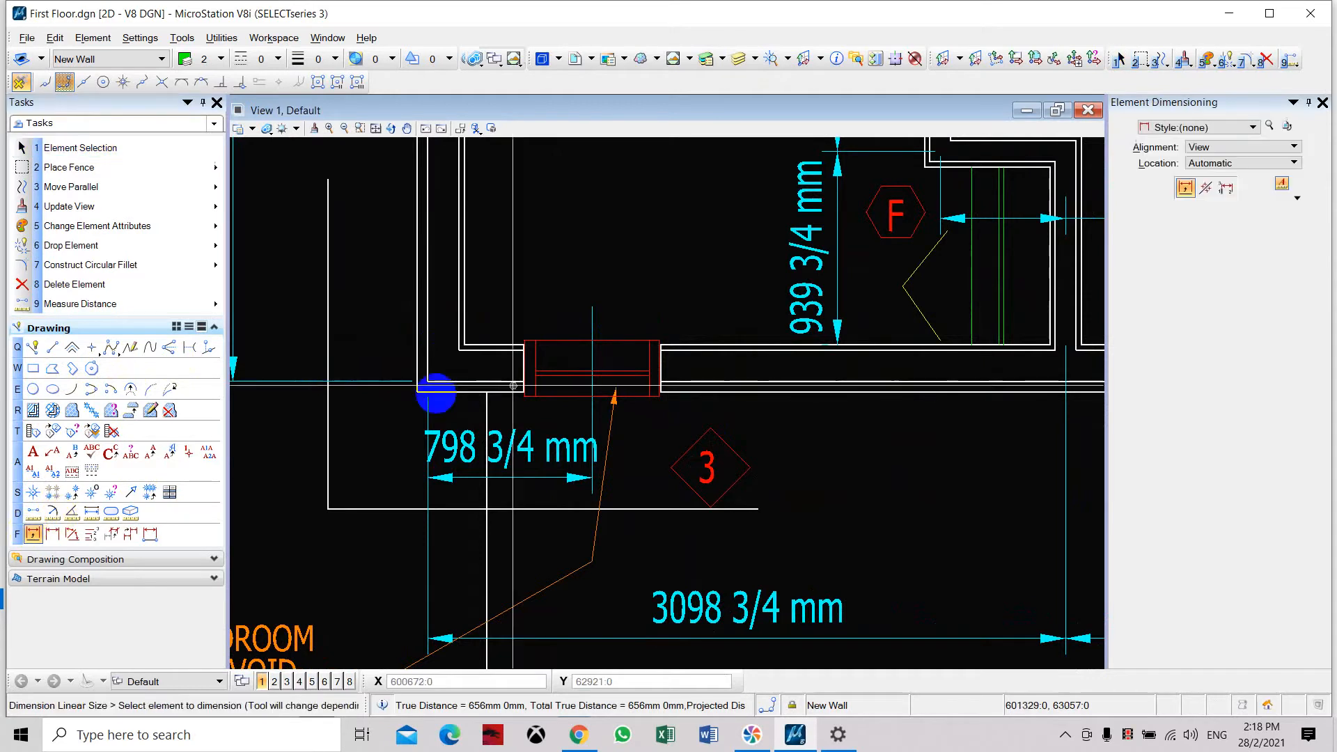
{"action": "scroll", "coordinate": [519, 349], "scroll_direction": "up", "scroll_amount": 5}
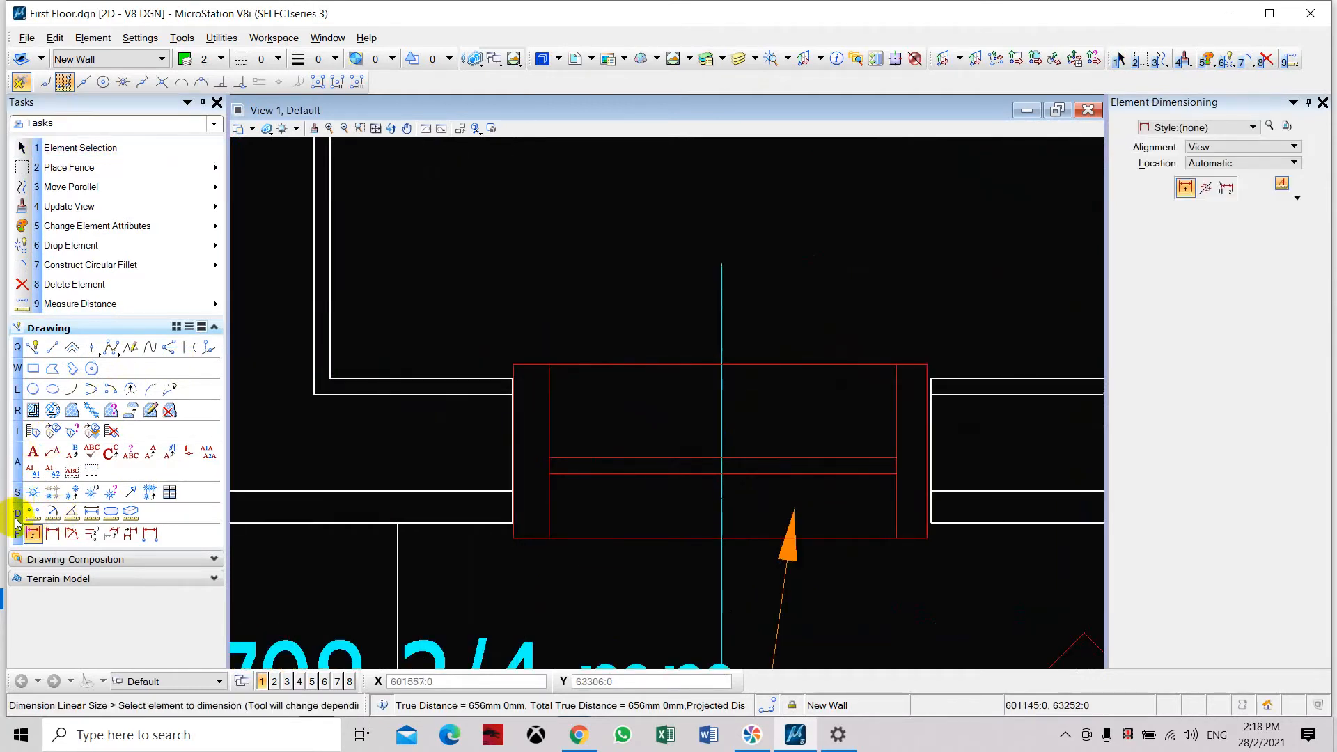
{"action": "key", "text": "9"}
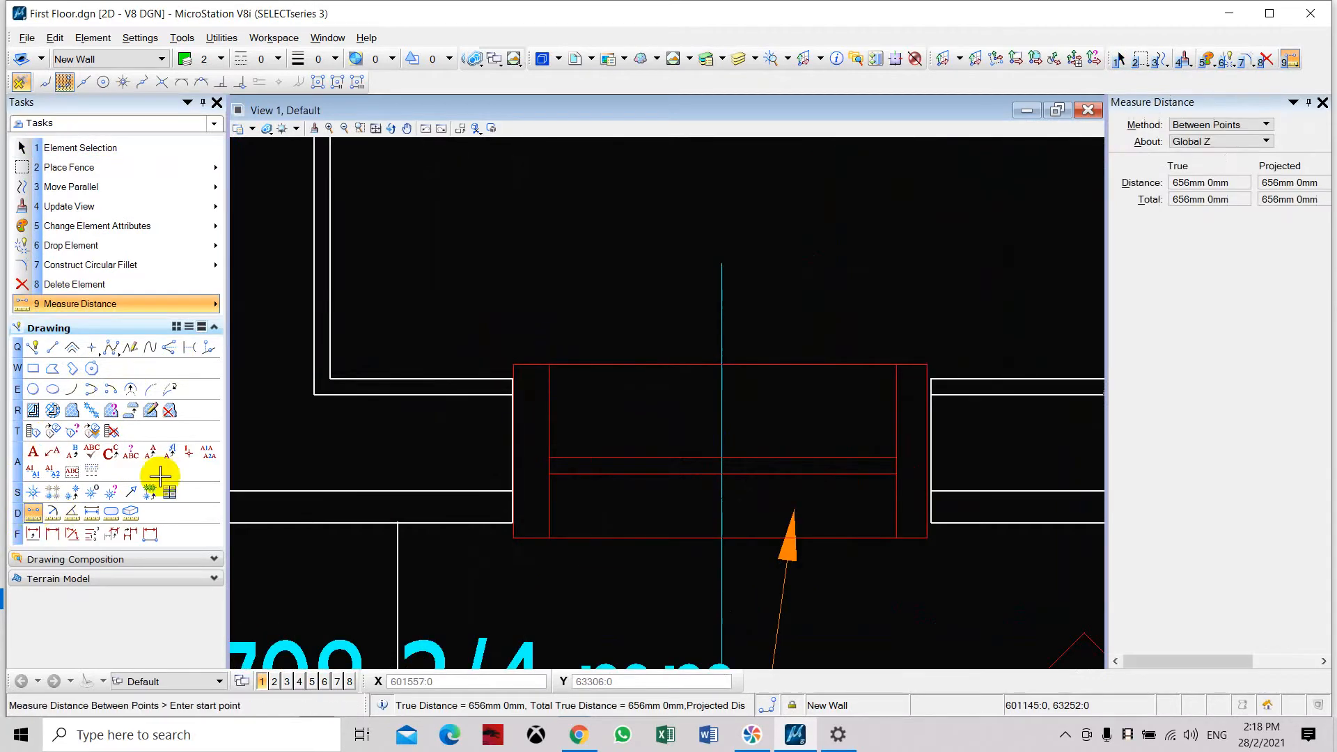
{"action": "left_click", "coordinate": [513, 364]}
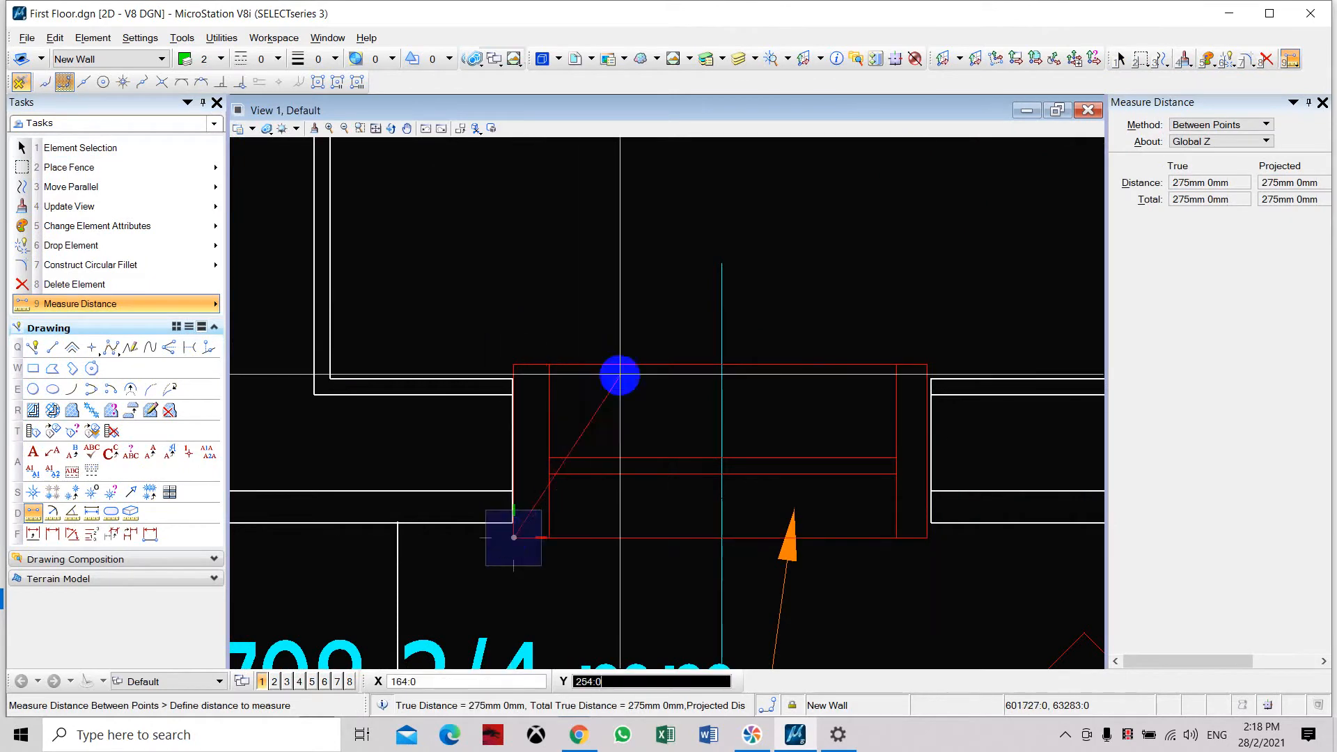
{"action": "key", "text": "1"}
{"action": "scroll", "coordinate": [714, 320], "scroll_direction": "down", "scroll_amount": 6}
{"action": "scroll", "coordinate": [512, 324], "scroll_direction": "up", "scroll_amount": 6}
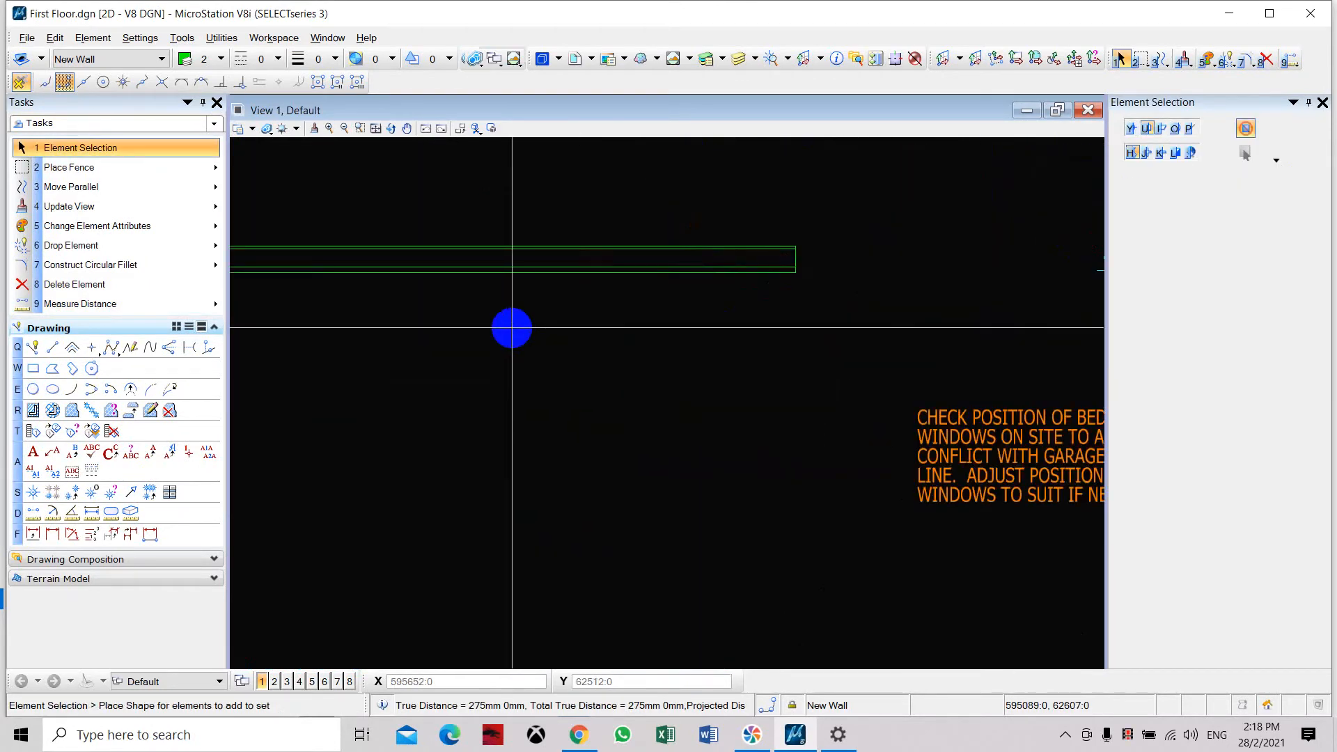
{"action": "left_click", "coordinate": [33, 369]}
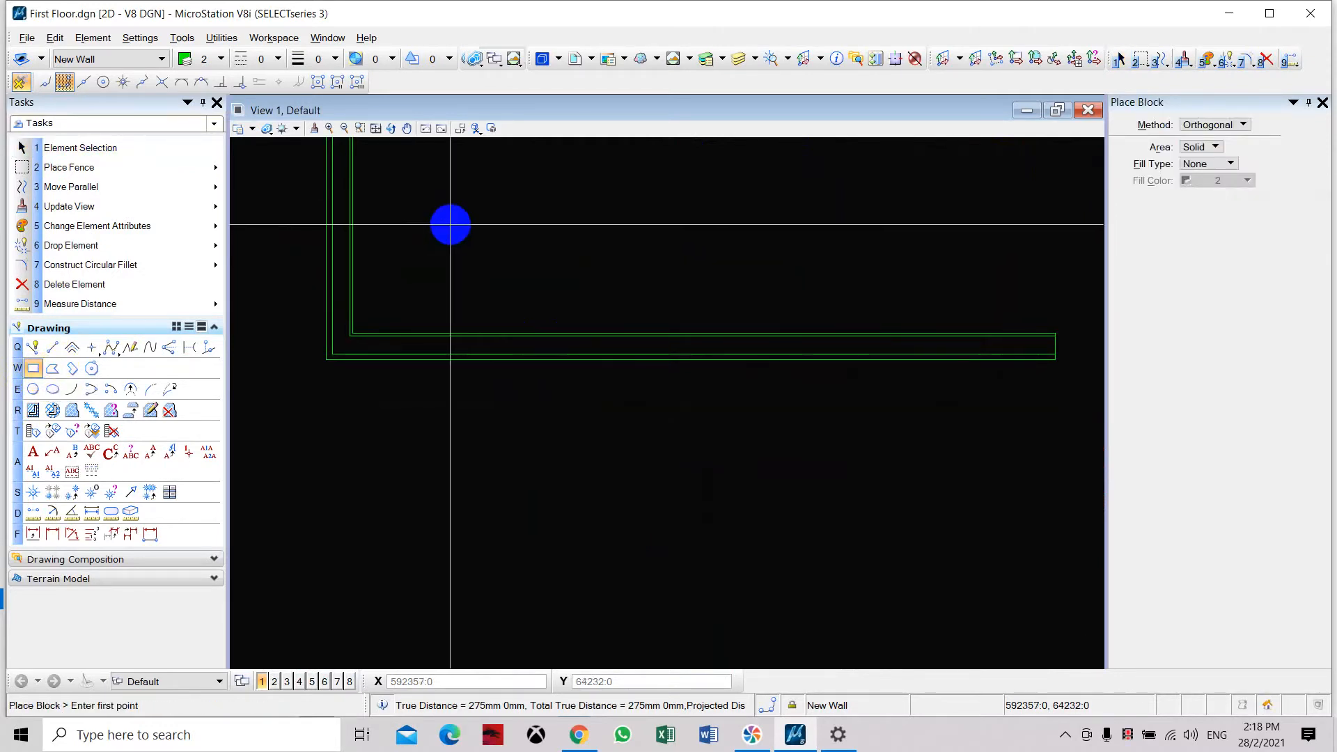
{"action": "left_click", "coordinate": [451, 224]}
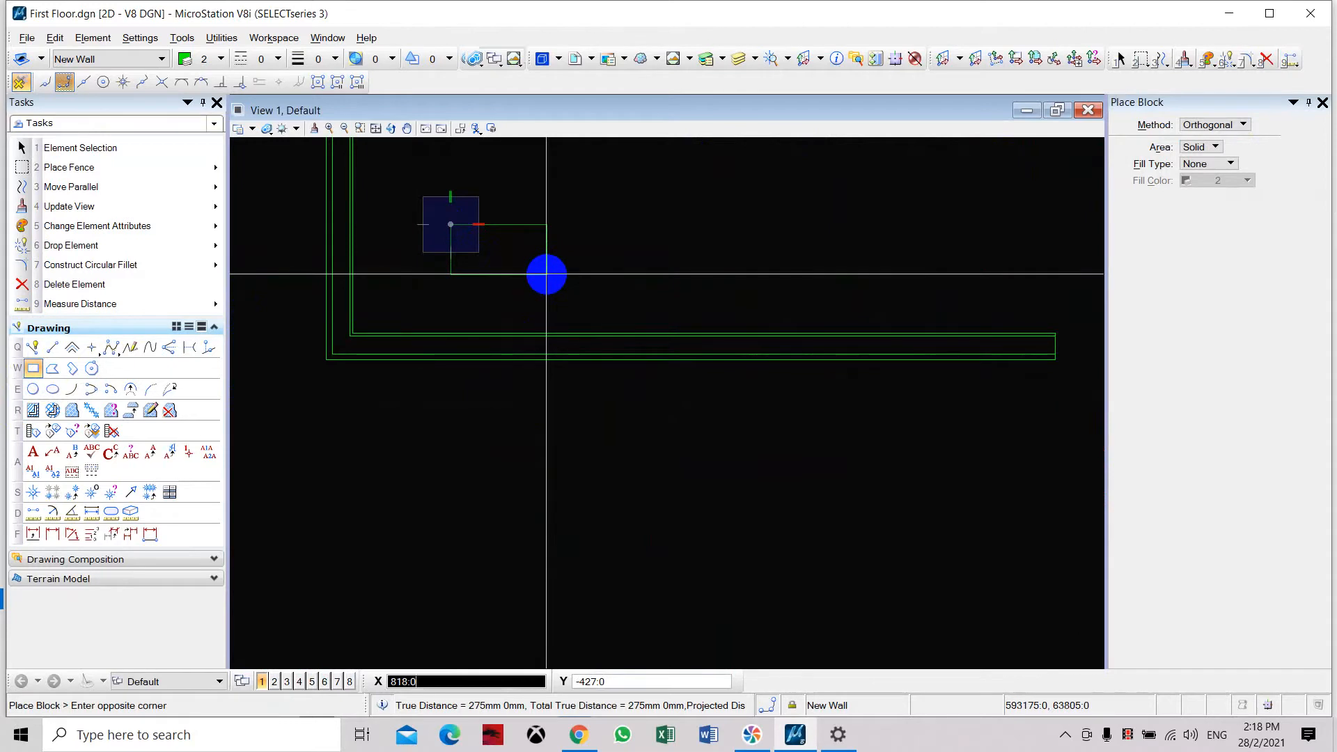
{"action": "key", "text": "Escape"}
Make New Window the active level and place a 600 by 275 mm block inside the new wall's corner, above its horizontal leg.
{"action": "left_click", "coordinate": [152, 59]}
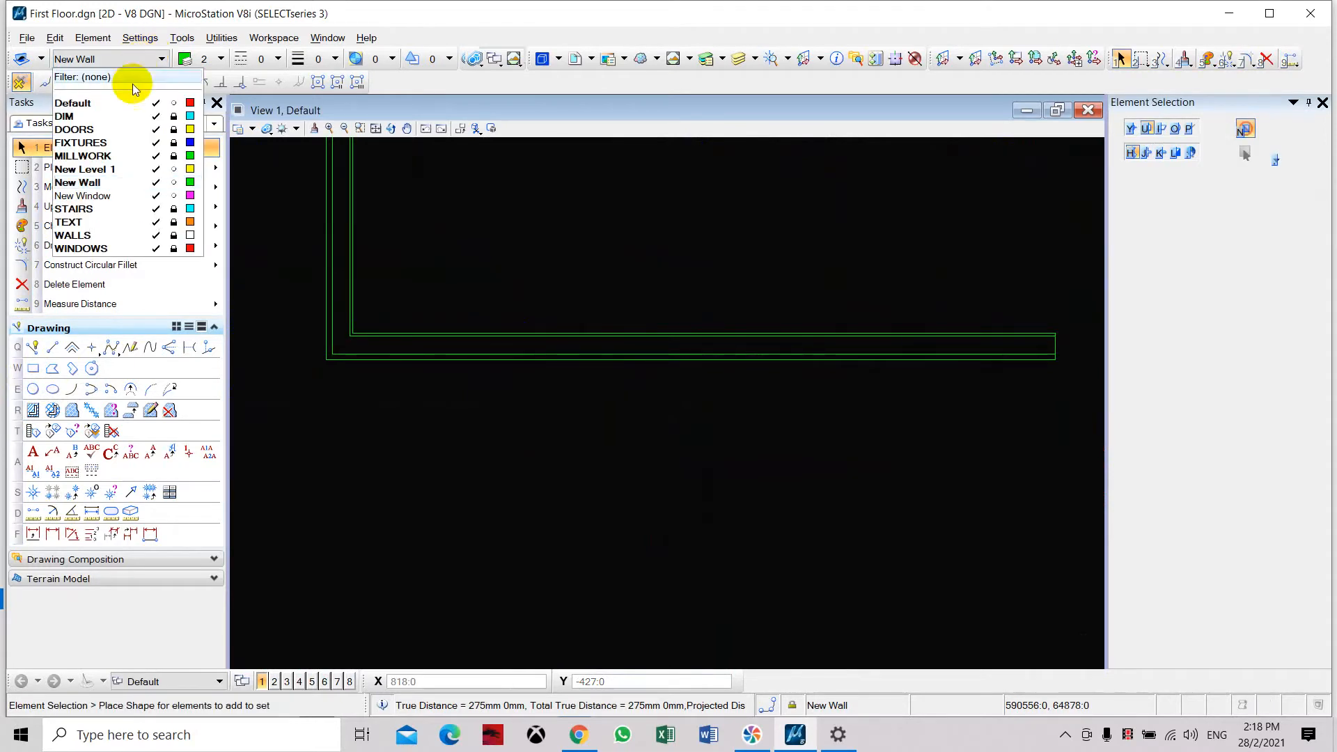
{"action": "left_click", "coordinate": [107, 196]}
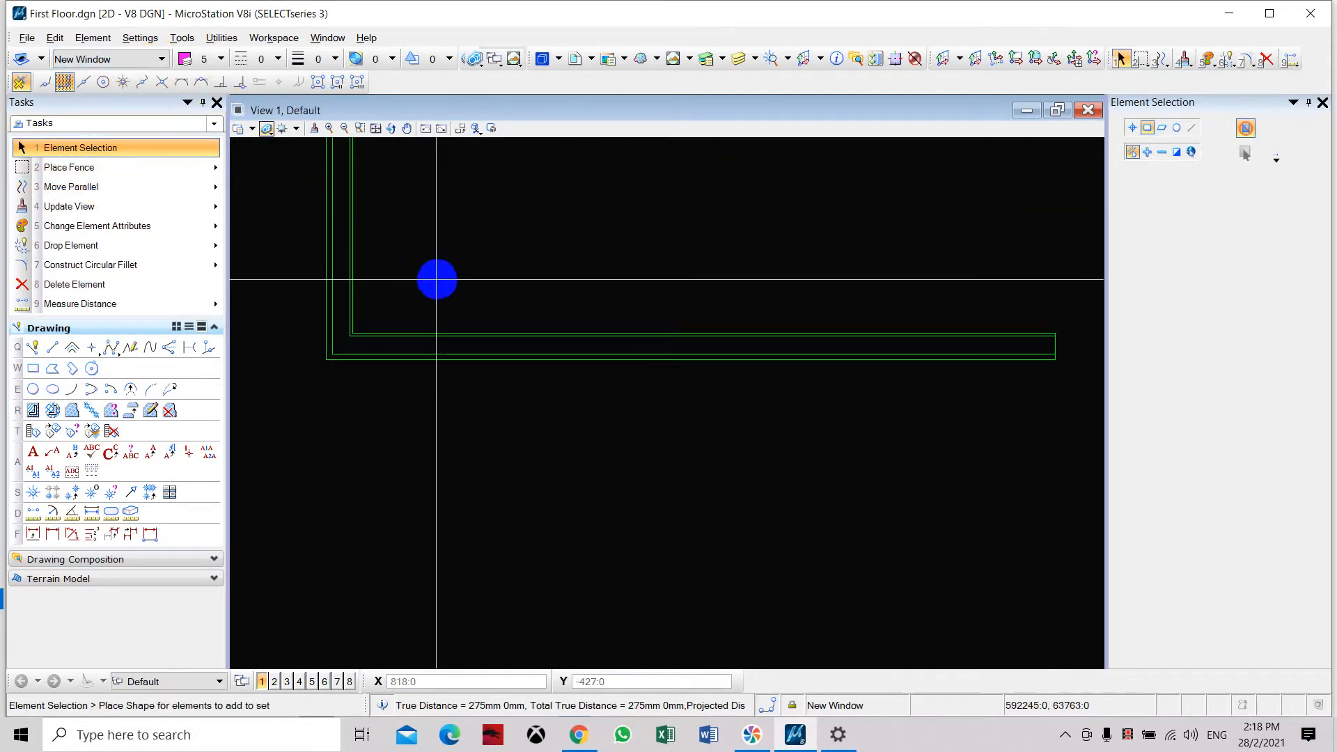
{"action": "left_click", "coordinate": [34, 369]}
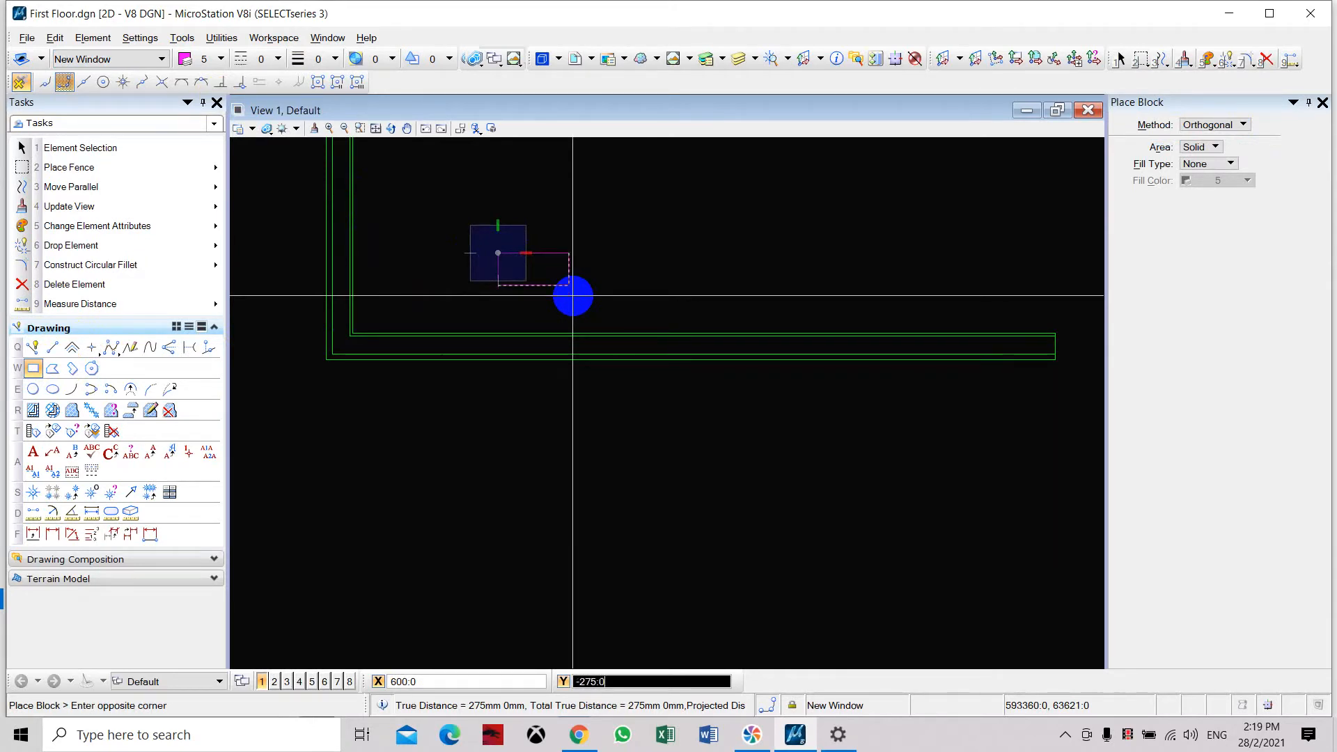
{"action": "left_click", "coordinate": [572, 295]}
{"action": "scroll", "coordinate": [570, 269], "scroll_direction": "up", "scroll_amount": 2}
{"action": "key", "text": "Escape"}
Compare the new block above the wall's horizontal leg with the Bedroom #2 window in the floor plan.
{"action": "scroll", "coordinate": [452, 297], "scroll_direction": "up", "scroll_amount": 2}
{"action": "middle_click_drag", "start_coordinate": [452, 297], "coordinate": [454, 352]}
{"action": "scroll", "coordinate": [448, 352], "scroll_direction": "down", "scroll_amount": 3}
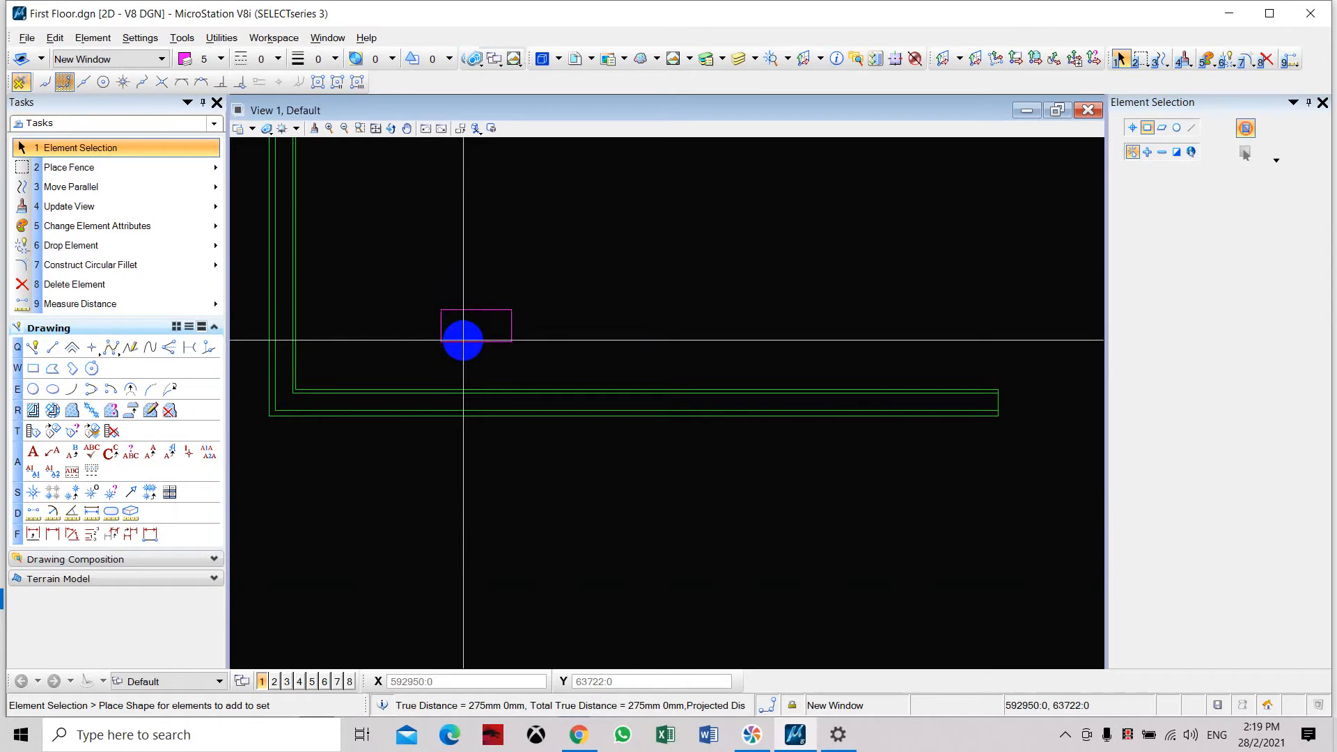
{"action": "scroll", "coordinate": [463, 340], "scroll_direction": "down", "scroll_amount": 2}
{"action": "scroll", "coordinate": [490, 349], "scroll_direction": "up", "scroll_amount": 2}
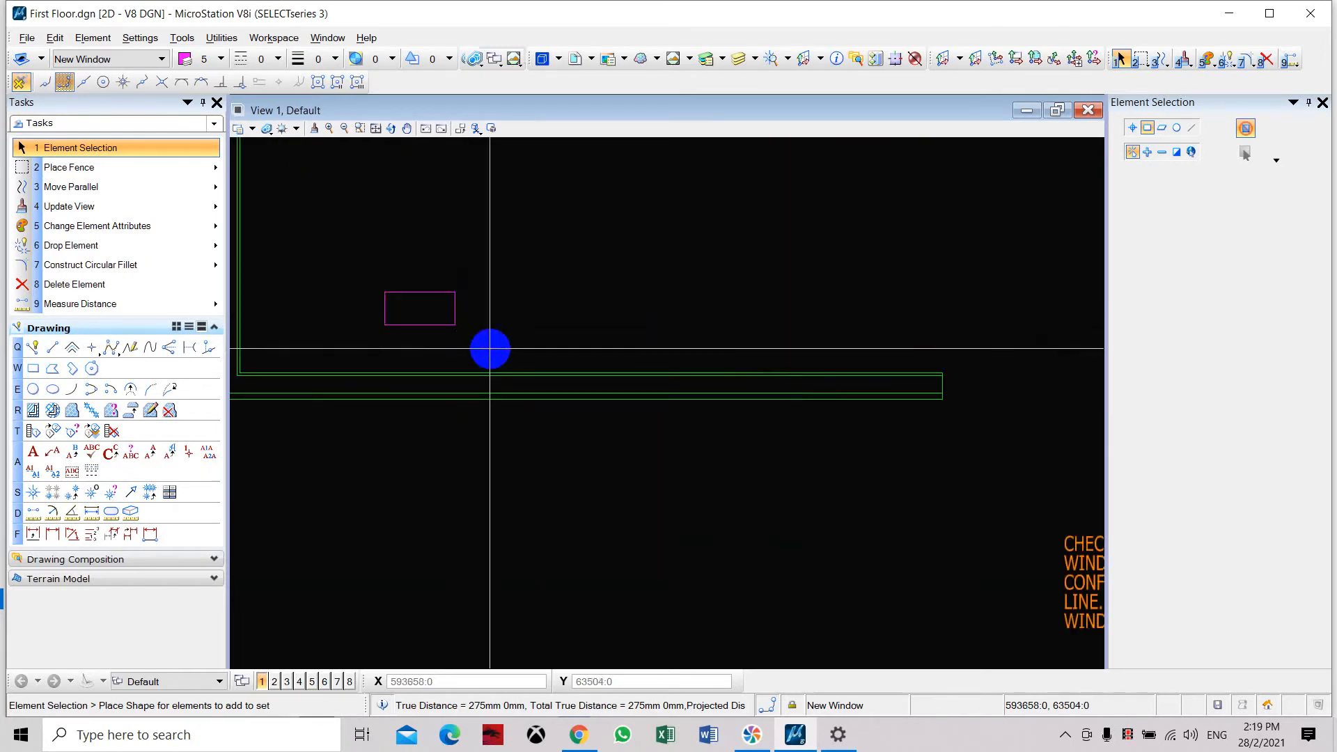
{"action": "scroll", "coordinate": [490, 350], "scroll_direction": "down", "scroll_amount": 1}
{"action": "scroll", "coordinate": [1037, 379], "scroll_direction": "up", "scroll_amount": 2}
{"action": "scroll", "coordinate": [979, 367], "scroll_direction": "down", "scroll_amount": 1}
Place a vertical line just inside the block's left side, from its upper to its lower edge, starting with a Point On snap.
{"action": "middle_click_drag", "start_coordinate": [400, 319], "coordinate": [954, 339]}
{"action": "scroll", "coordinate": [482, 250], "scroll_direction": "up", "scroll_amount": 1}
{"action": "scroll", "coordinate": [612, 387], "scroll_direction": "up", "scroll_amount": 2}
{"action": "middle_click_drag", "start_coordinate": [427, 320], "coordinate": [388, 391]}
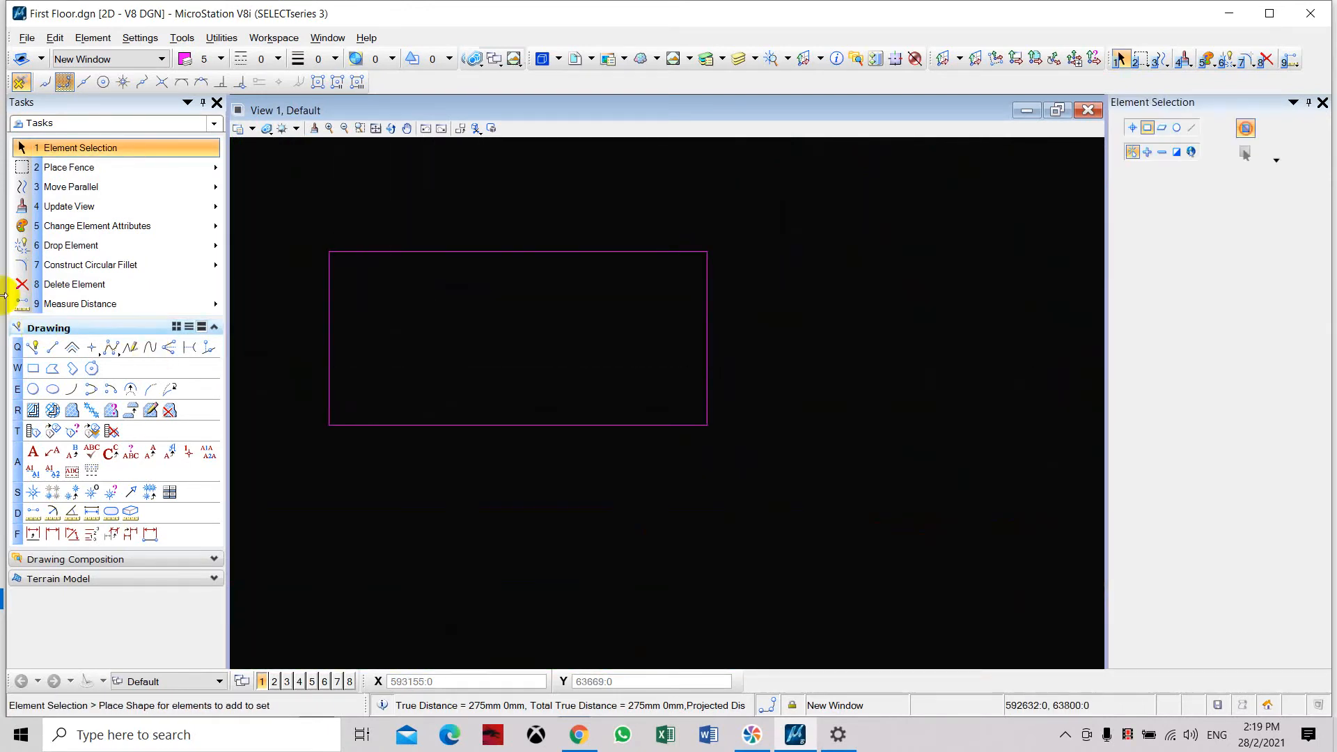
{"action": "left_click", "coordinate": [54, 348]}
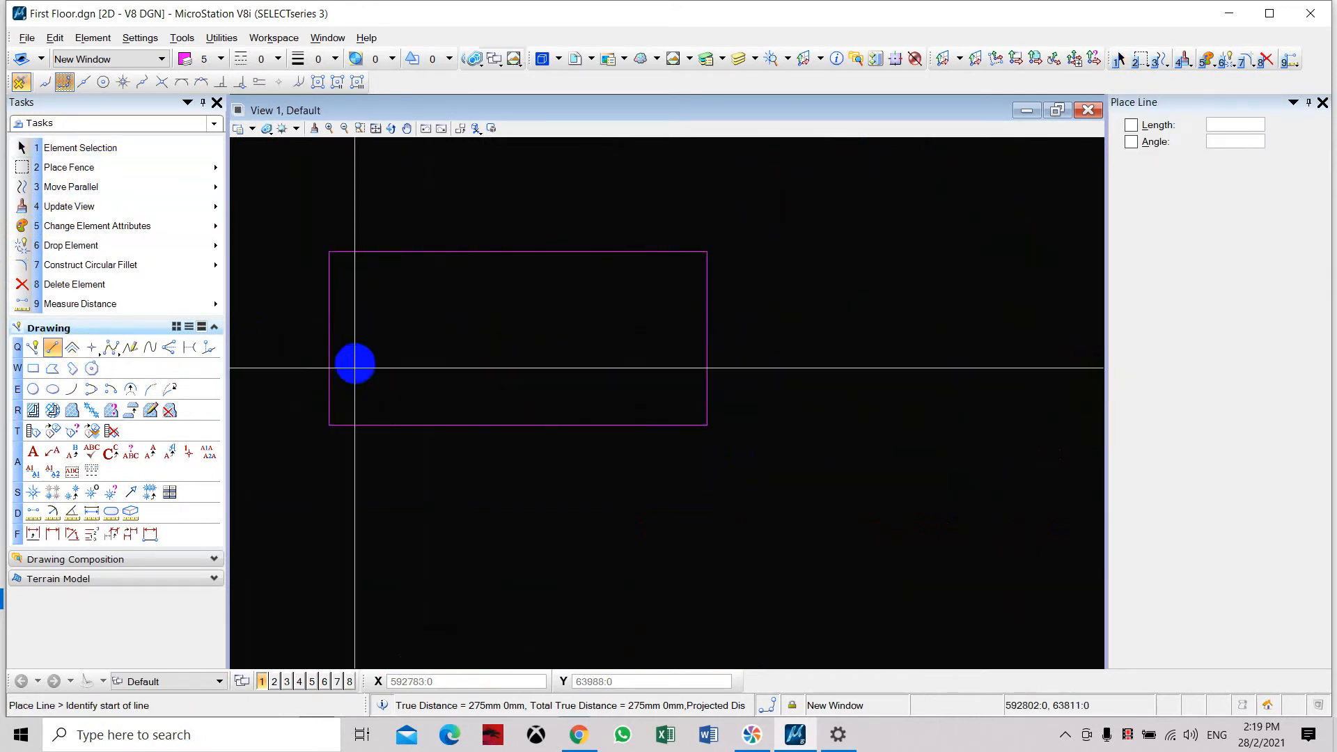
{"action": "left_click_drag", "start_coordinate": [767, 706], "coordinate": [782, 663]}
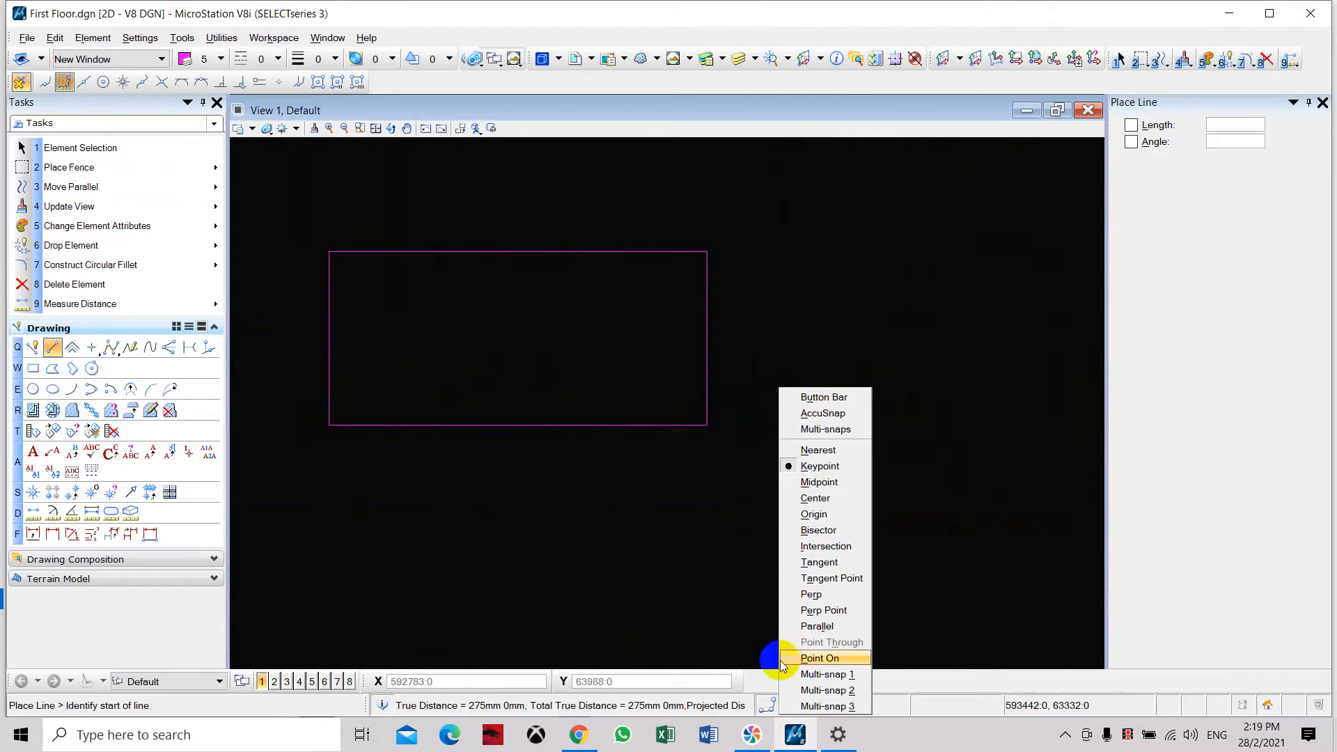
{"action": "left_click", "coordinate": [631, 387]}
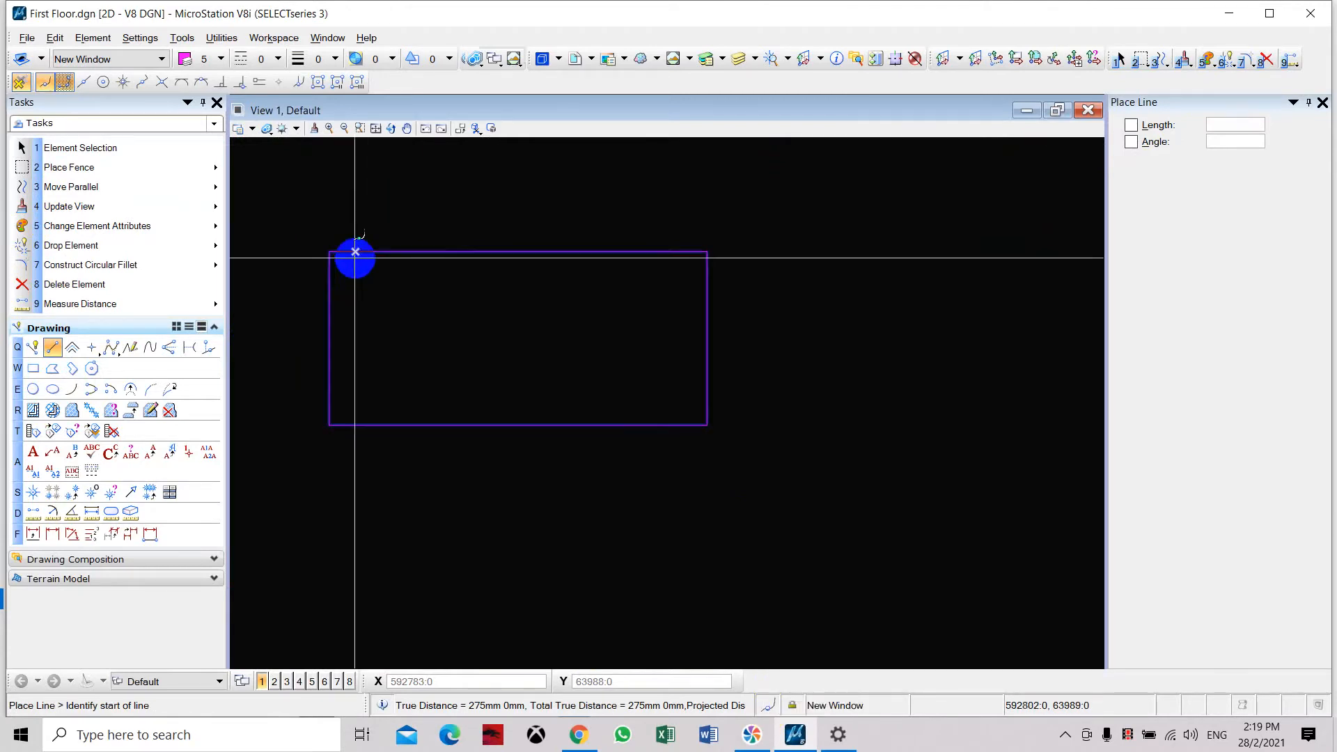
{"action": "left_click", "coordinate": [353, 252]}
{"action": "left_click", "coordinate": [353, 422]}
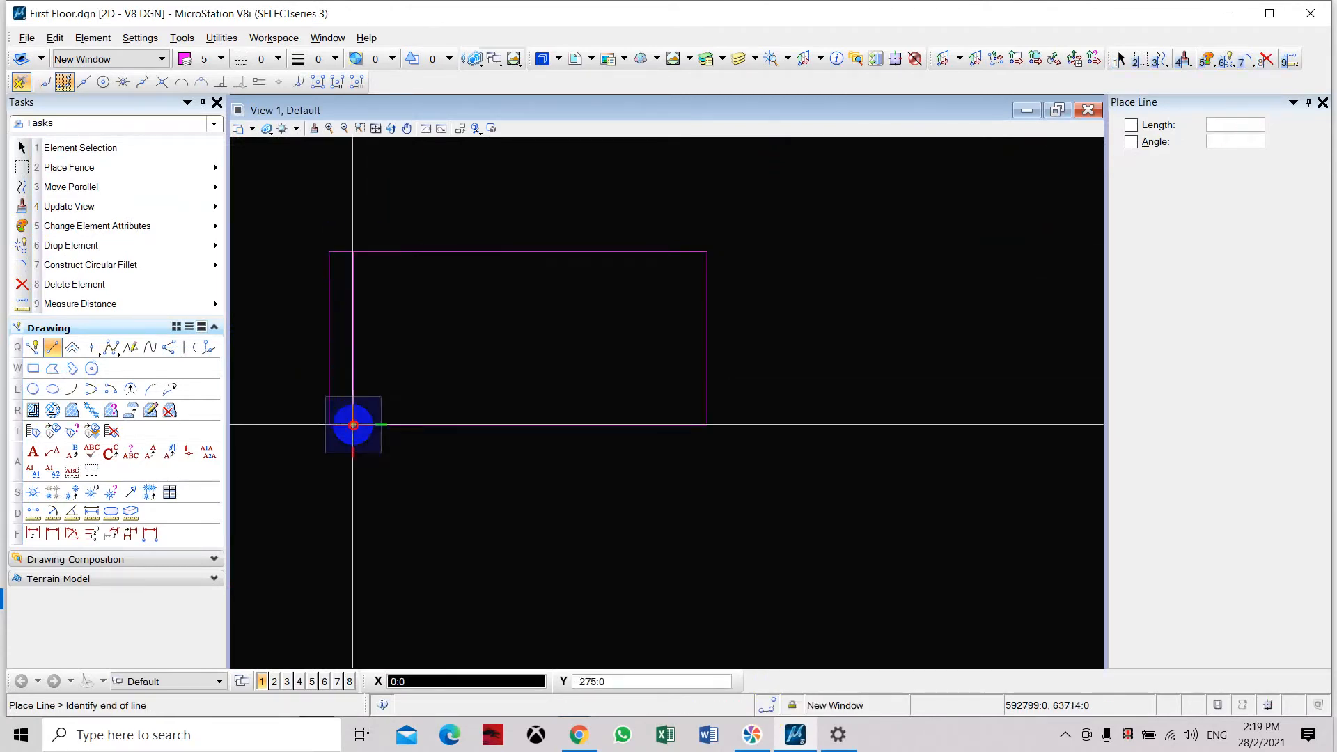
{"action": "key", "text": "Escape"}
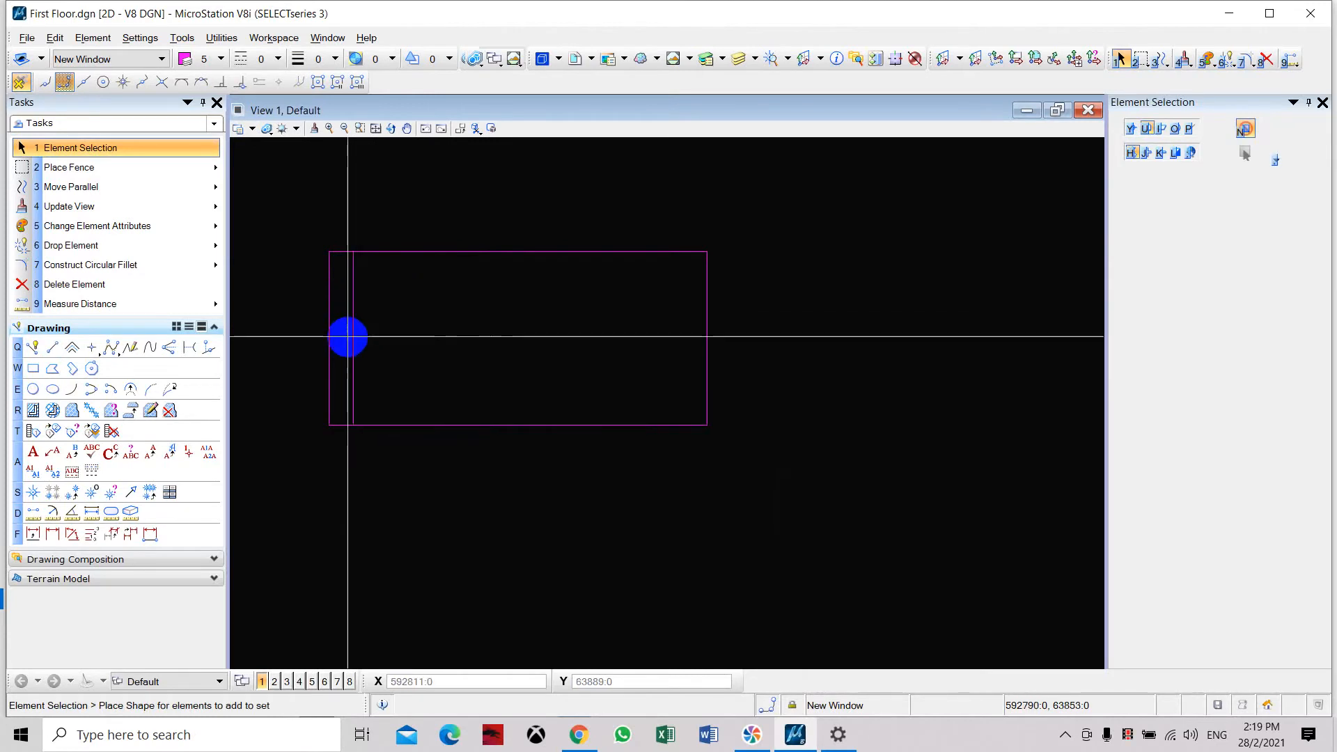
Place a horizontal line across the block between the midpoints of its left and right sides.
{"action": "left_click", "coordinate": [53, 347]}
{"action": "left_click", "coordinate": [323, 345]}
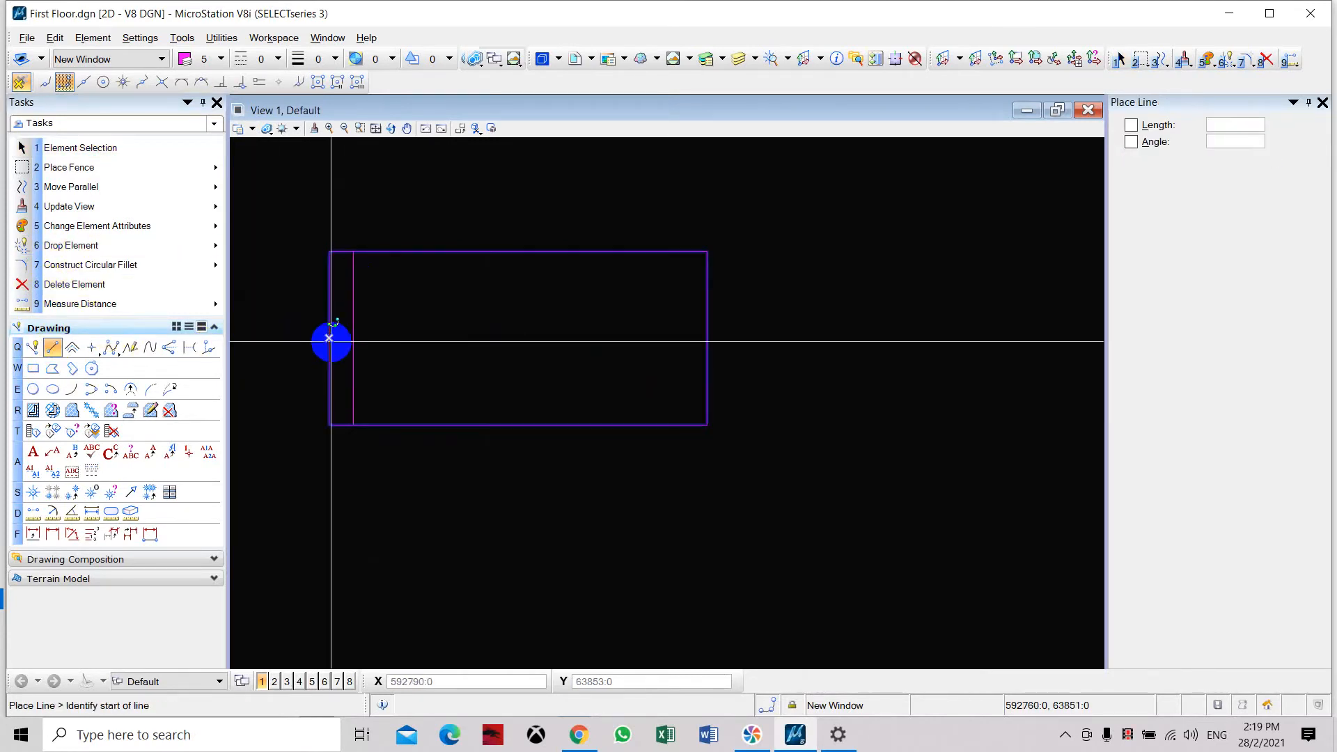
{"action": "left_click", "coordinate": [707, 338]}
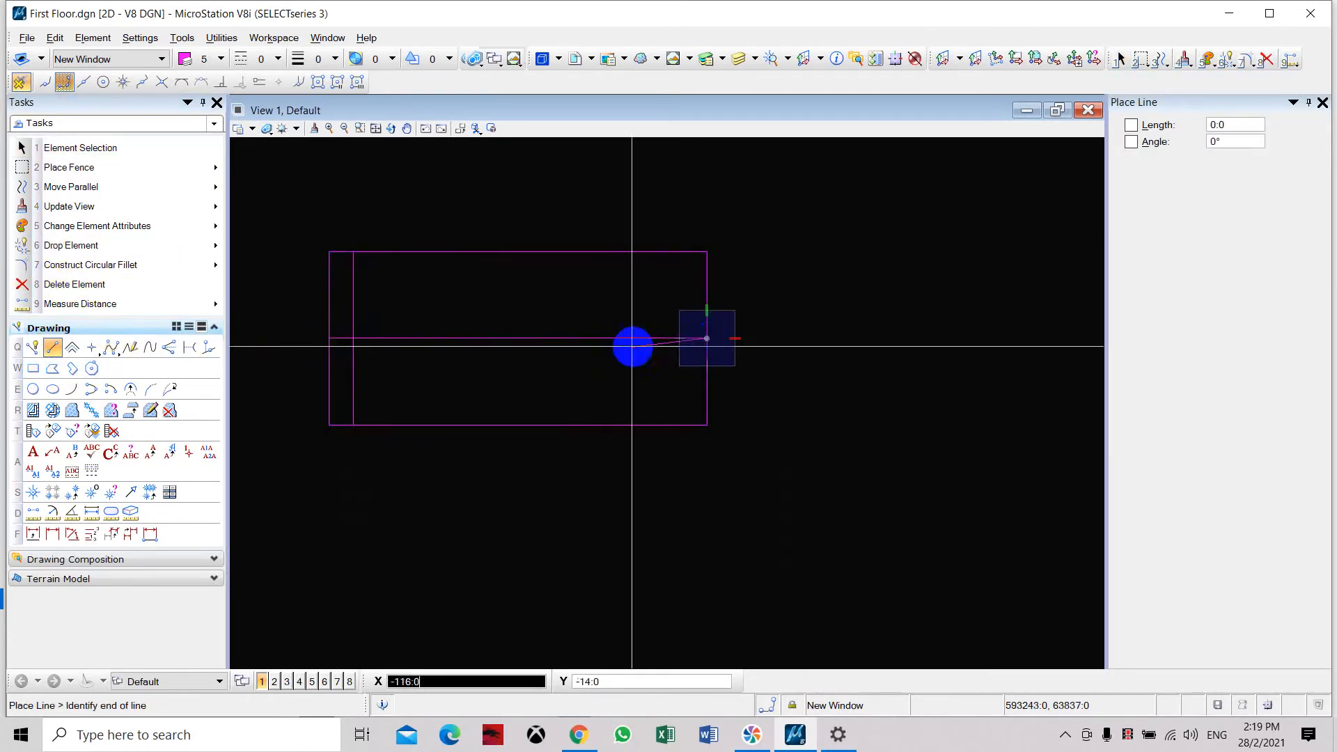
{"action": "key", "text": "Escape"}
Mirror a copy of the inner vertical line about a vertical axis through the midpoint of the block's upper edge.
{"action": "scroll", "coordinate": [361, 296], "scroll_direction": "down", "scroll_amount": 4}
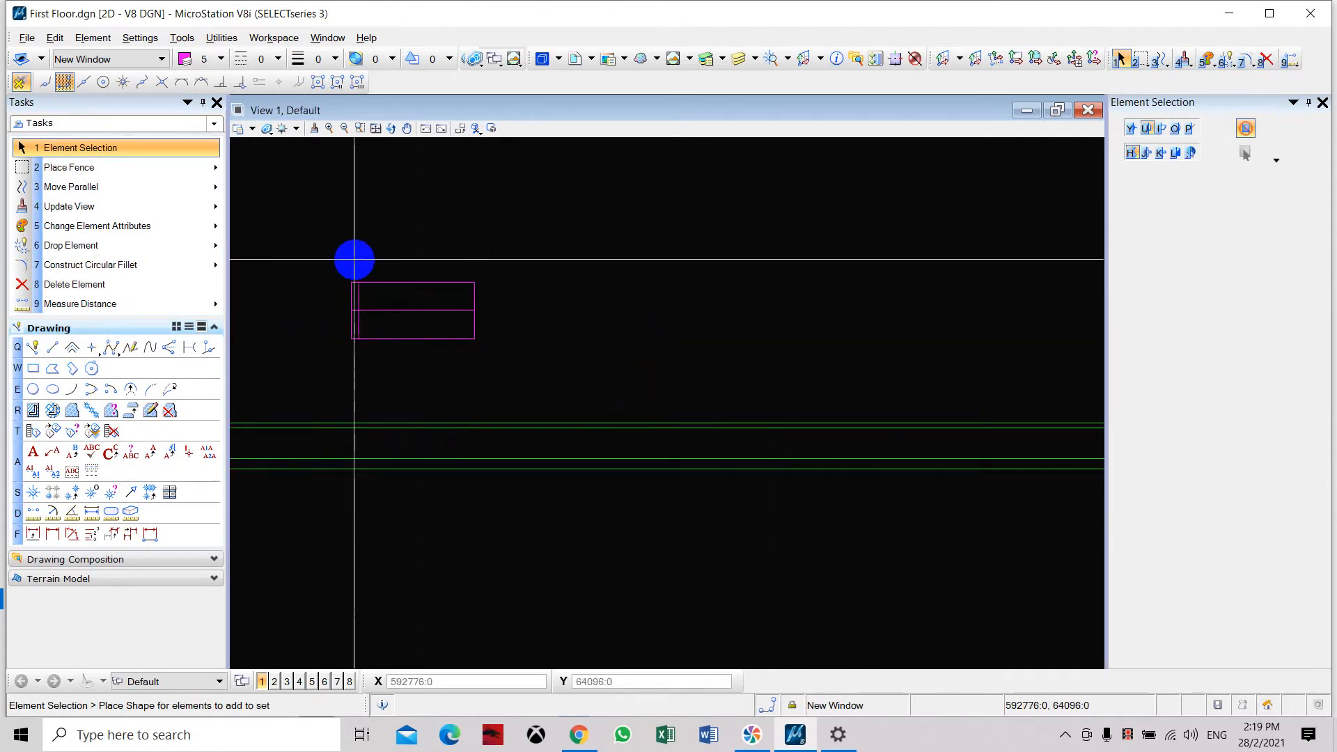
{"action": "left_click", "coordinate": [110, 188]}
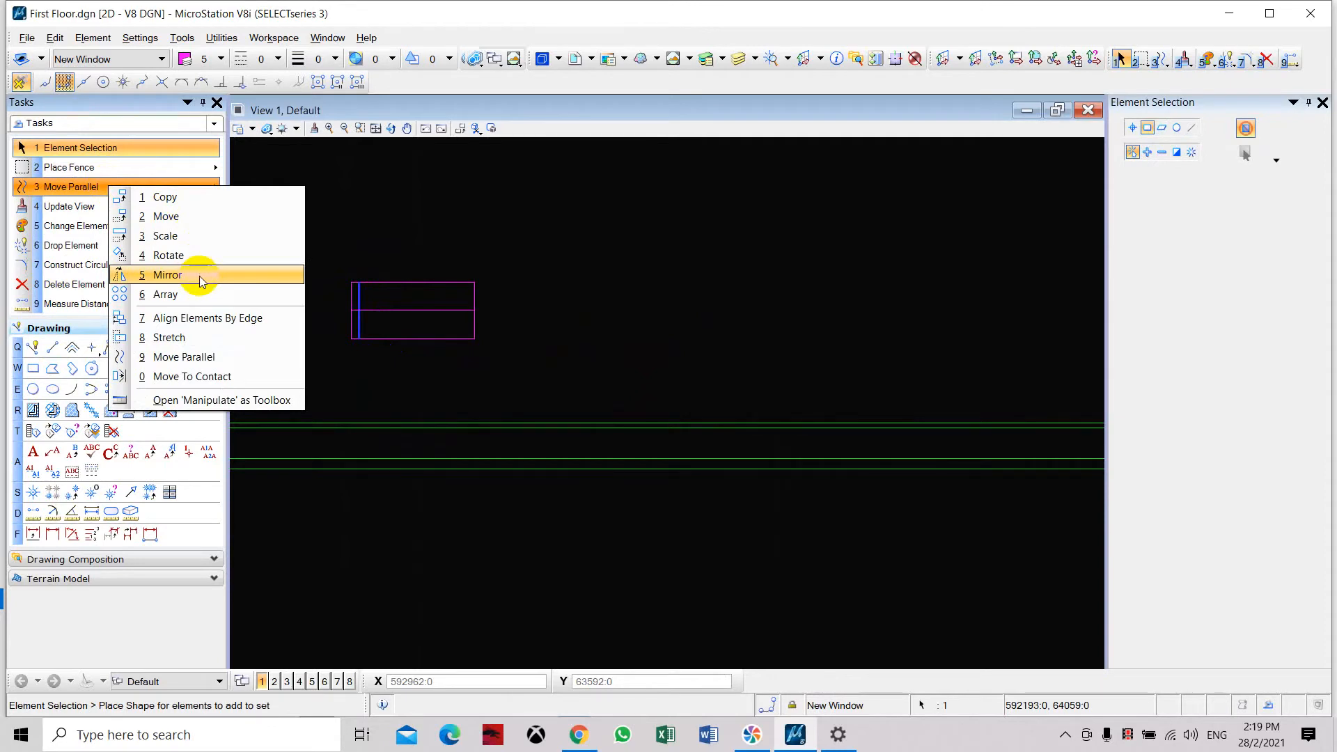
{"action": "left_click", "coordinate": [189, 274]}
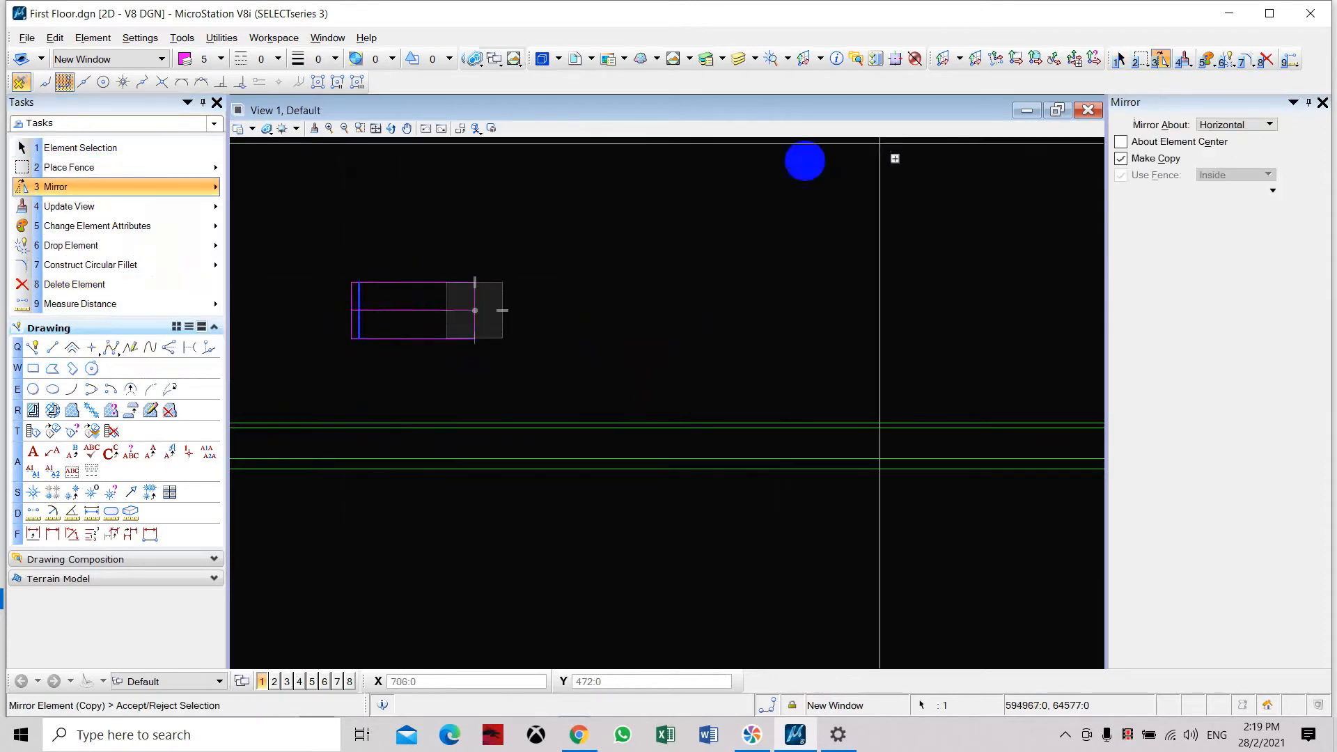
{"action": "left_click", "coordinate": [1235, 125]}
{"action": "left_click", "coordinate": [1232, 112]}
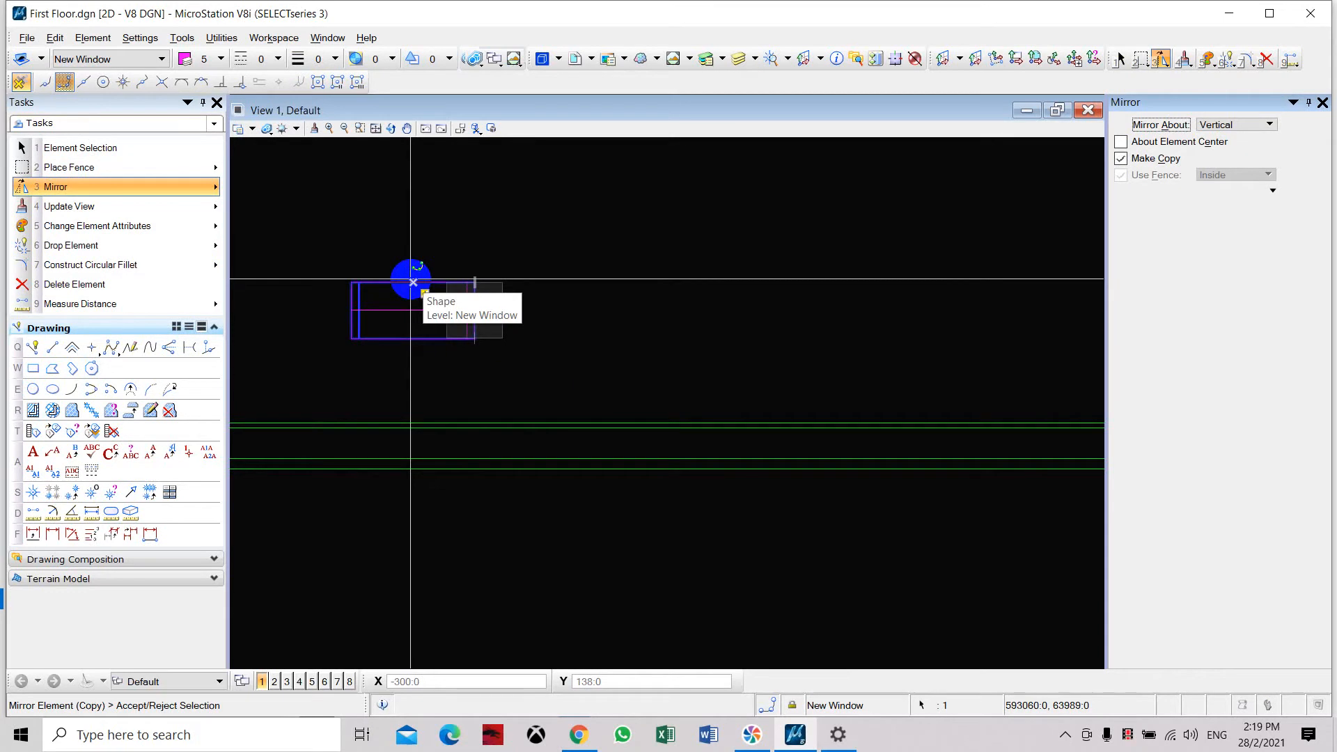
{"action": "left_click", "coordinate": [411, 280]}
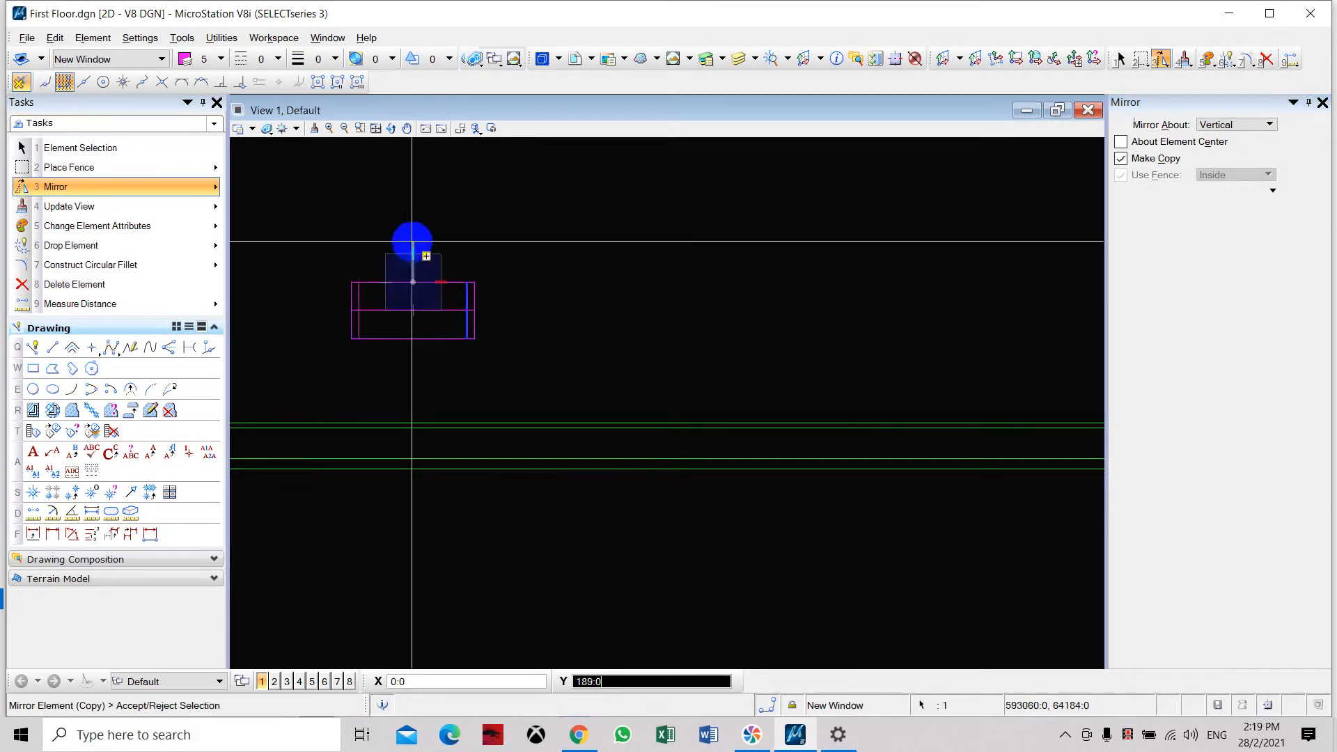
{"action": "left_click", "coordinate": [411, 227]}
{"action": "key", "text": "Escape"}
Examine the frame and glazing lines of the window in Bedroom #2's lower wall as a reference for the new window.
{"action": "scroll", "coordinate": [473, 219], "scroll_direction": "down", "scroll_amount": 6}
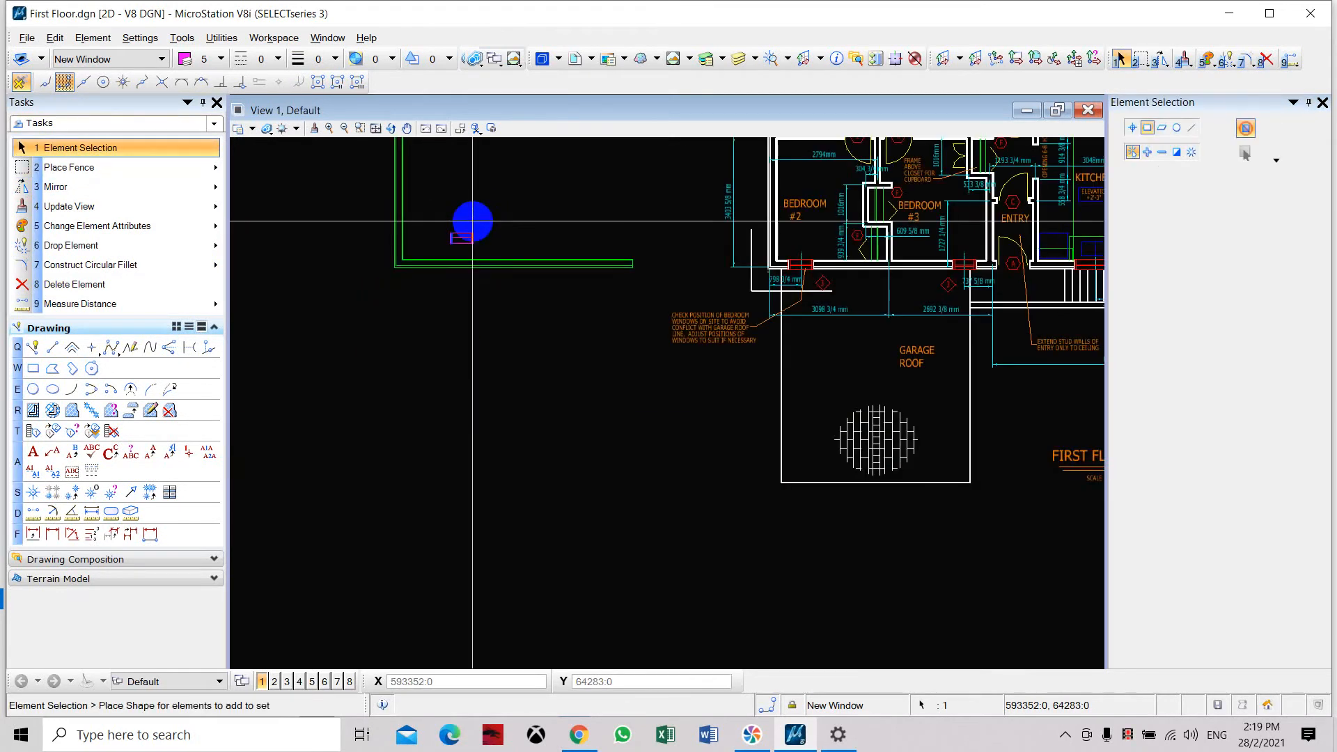
{"action": "middle_click_drag", "start_coordinate": [895, 328], "coordinate": [821, 337]}
{"action": "scroll", "coordinate": [712, 267], "scroll_direction": "up", "scroll_amount": 5}
{"action": "scroll", "coordinate": [745, 269], "scroll_direction": "up", "scroll_amount": 5}
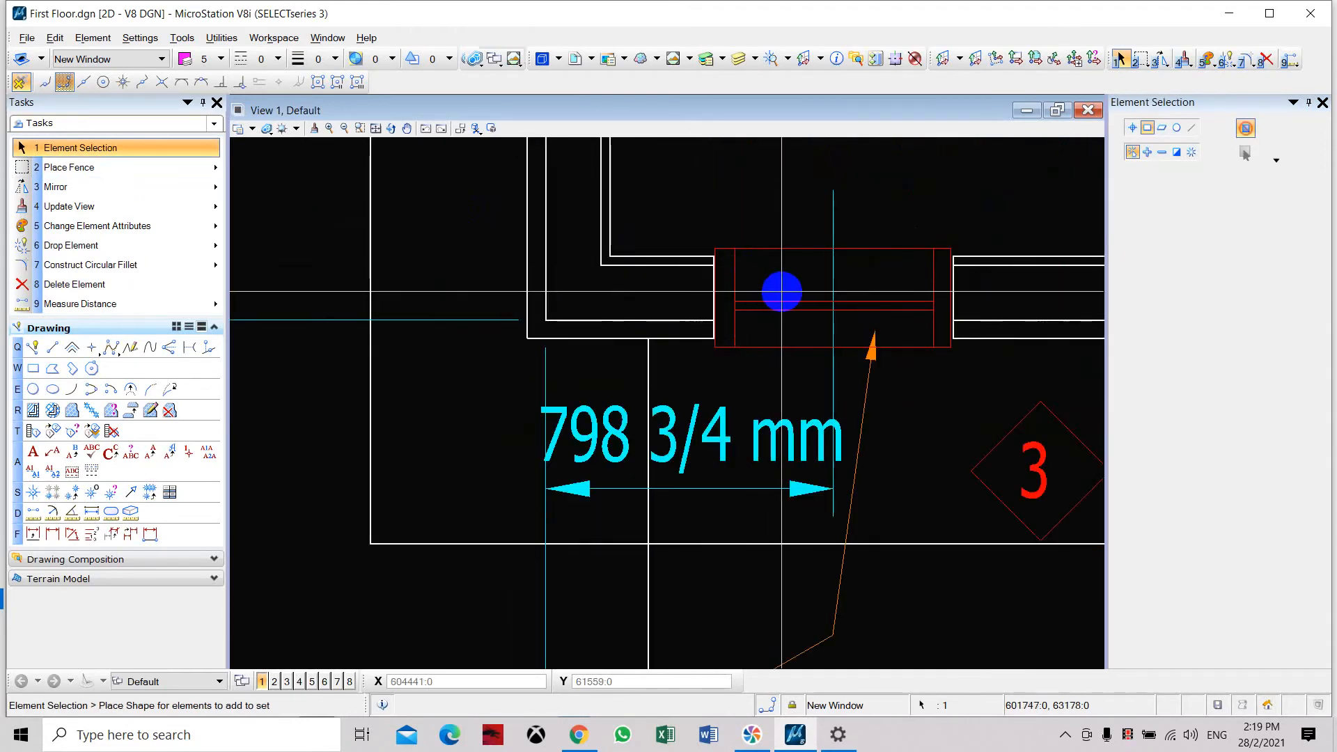
{"action": "scroll", "coordinate": [846, 303], "scroll_direction": "down", "scroll_amount": 3}
{"action": "scroll", "coordinate": [735, 295], "scroll_direction": "down", "scroll_amount": 2}
{"action": "middle_click_drag", "start_coordinate": [390, 265], "coordinate": [650, 242]}
{"action": "middle_click_drag", "start_coordinate": [474, 259], "coordinate": [807, 337]}
Copy the new window's horizontal middle line parallel at a distance of 20 mm above the original.
{"action": "scroll", "coordinate": [258, 244], "scroll_direction": "up", "scroll_amount": 4}
{"action": "scroll", "coordinate": [376, 297], "scroll_direction": "up", "scroll_amount": 2}
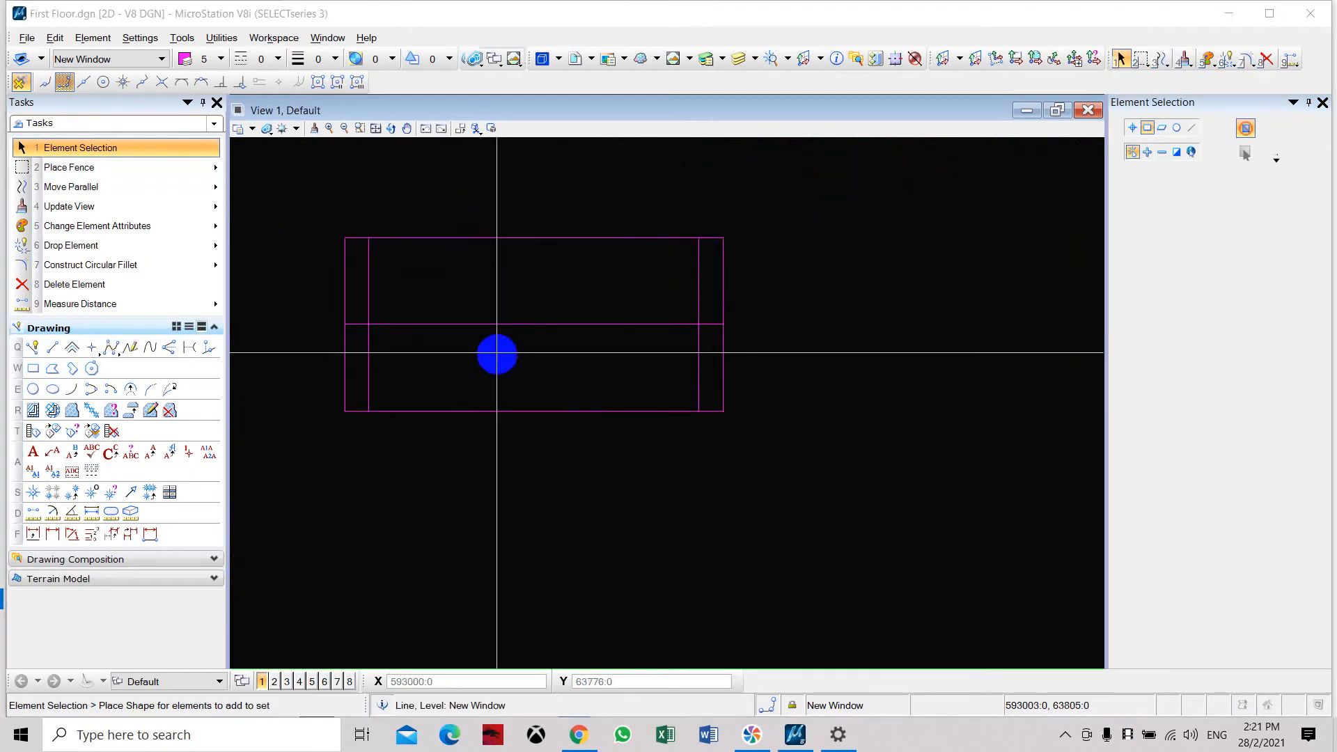
{"action": "scroll", "coordinate": [499, 339], "scroll_direction": "up", "scroll_amount": 2}
{"action": "scroll", "coordinate": [585, 341], "scroll_direction": "down", "scroll_amount": 3}
{"action": "middle_click_drag", "start_coordinate": [543, 325], "coordinate": [554, 355]}
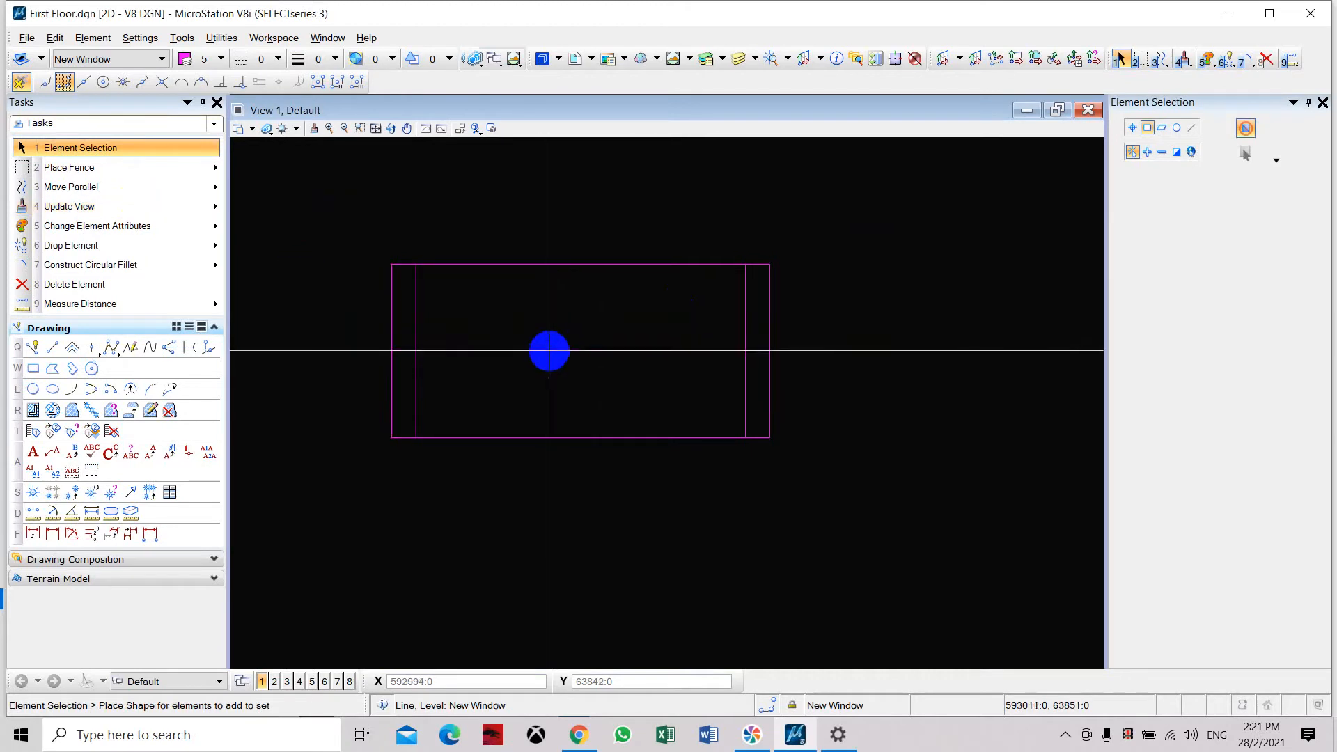
{"action": "left_click", "coordinate": [143, 188]}
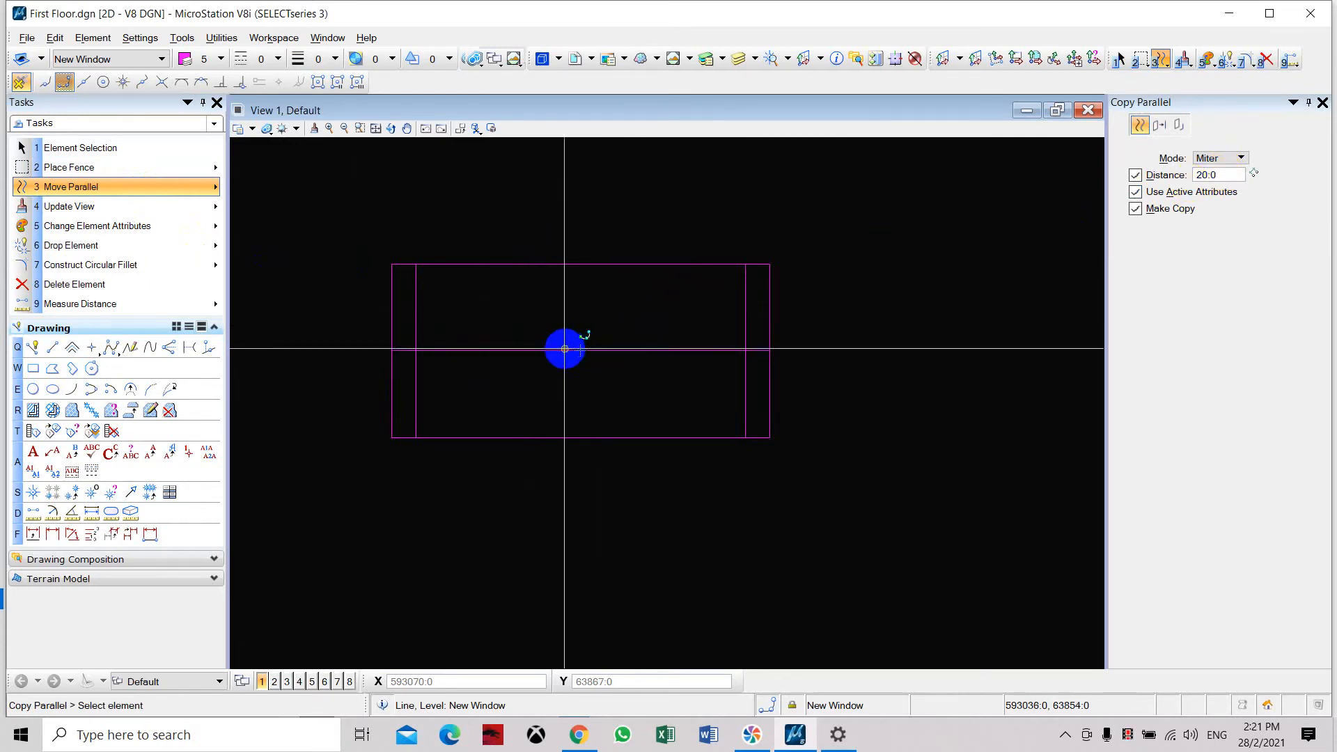
{"action": "left_click", "coordinate": [581, 351]}
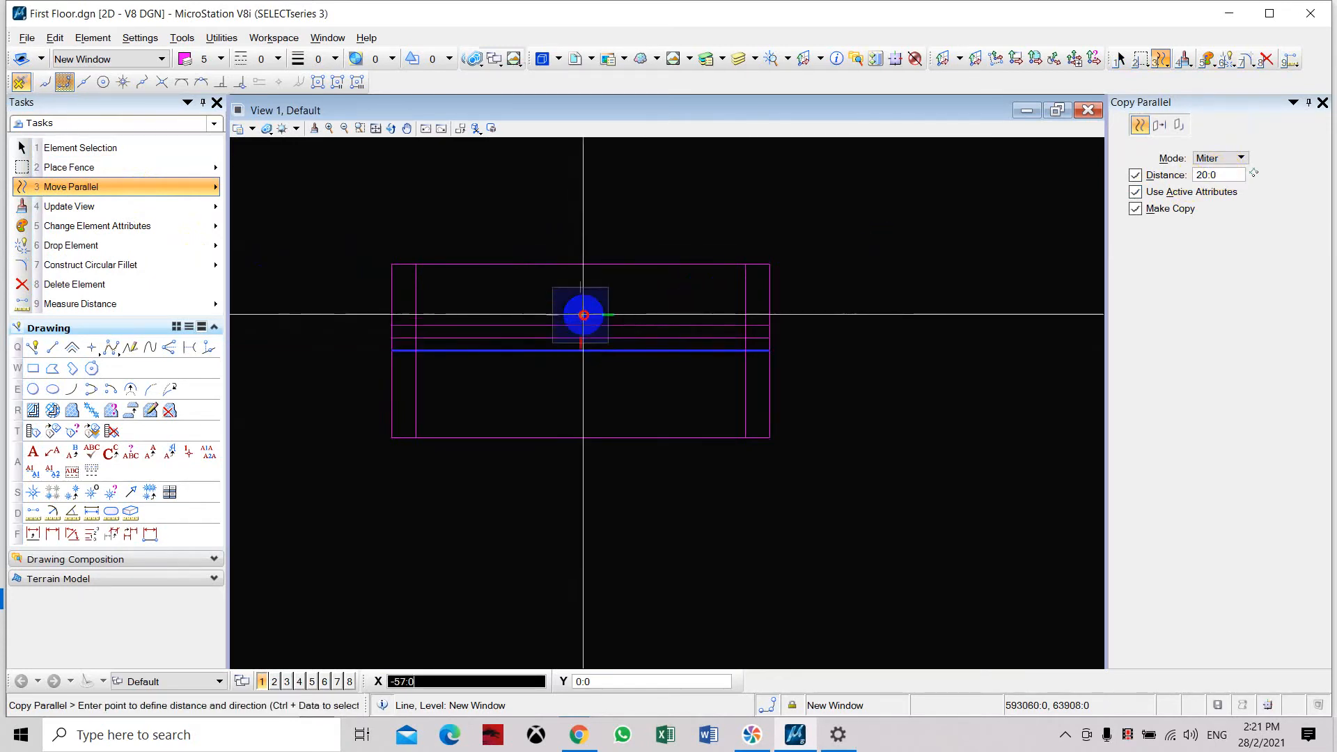
{"action": "right_click", "coordinate": [664, 349]}
{"action": "key", "text": "Escape"}
Review the new window, and examine the dimension from the wall corner to the center of Bedroom #2's window.
{"action": "scroll", "coordinate": [514, 288], "scroll_direction": "down", "scroll_amount": 6}
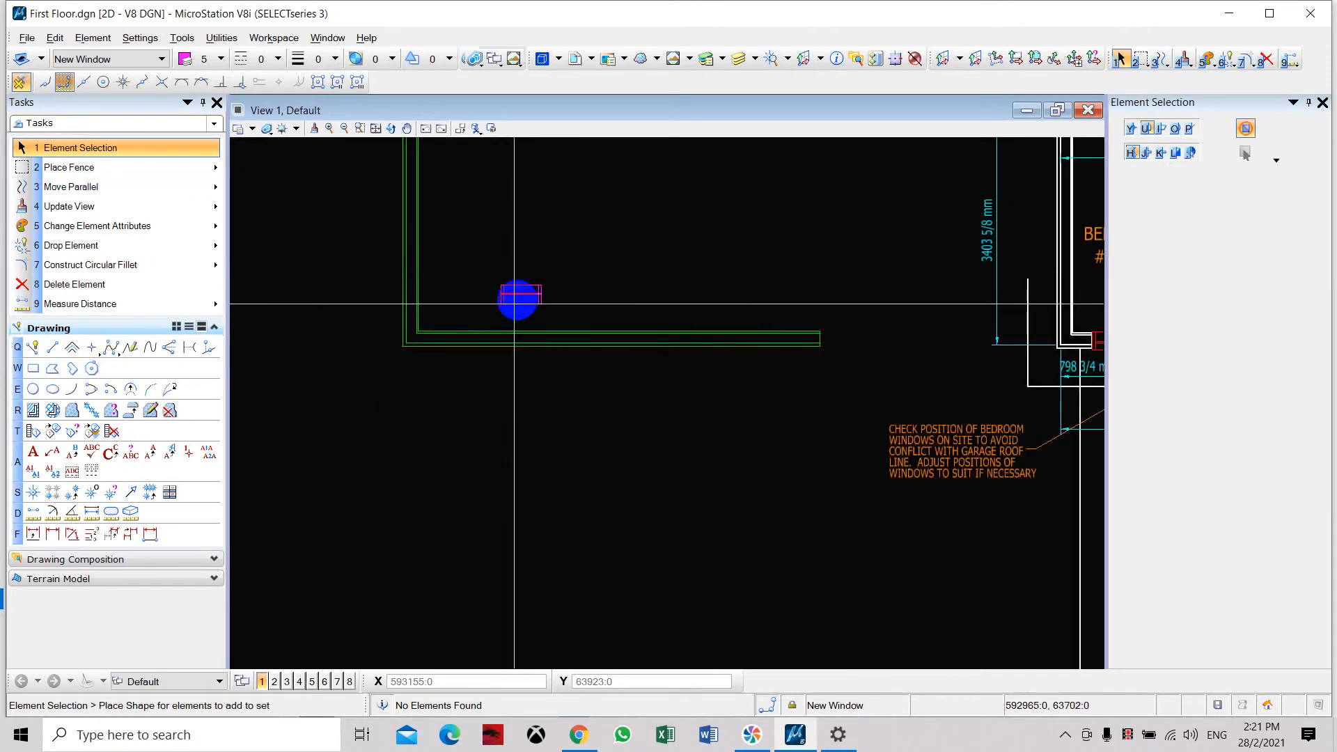
{"action": "scroll", "coordinate": [514, 303], "scroll_direction": "up", "scroll_amount": 5}
{"action": "middle_click_drag", "start_coordinate": [499, 248], "coordinate": [509, 269]}
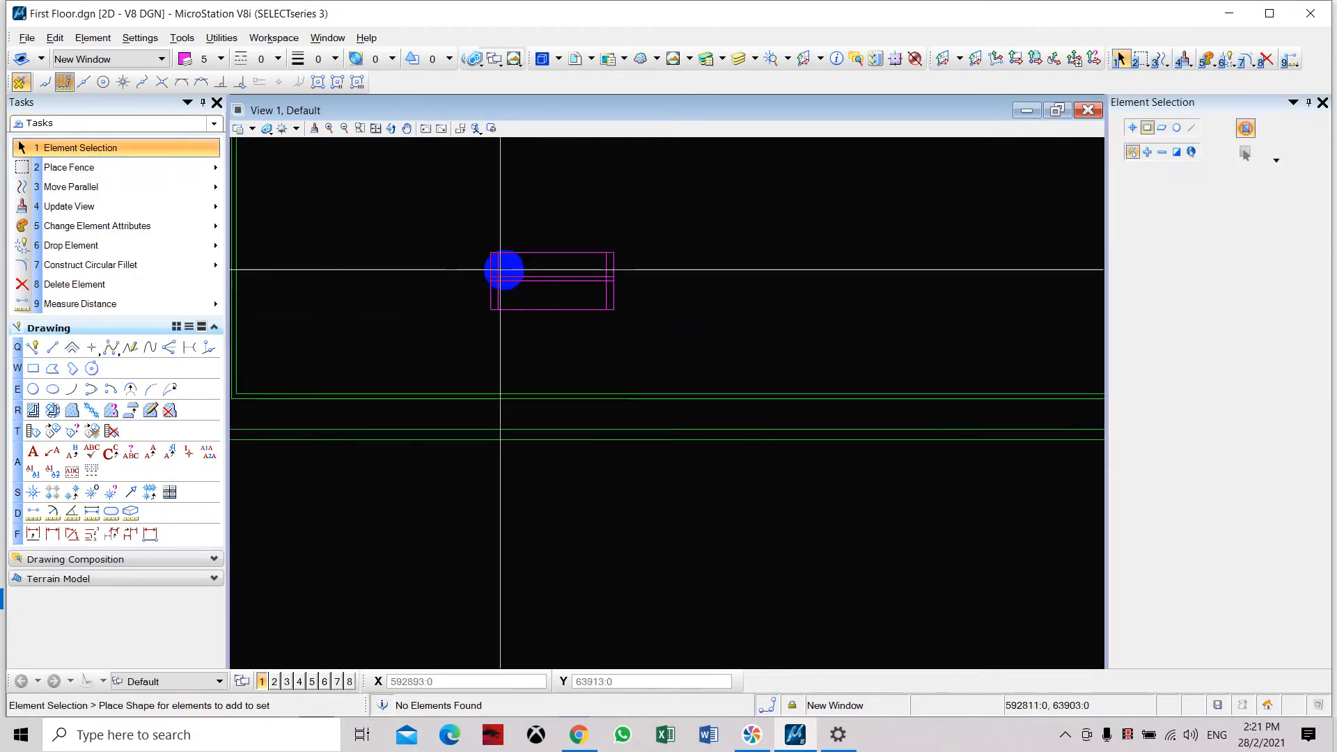
{"action": "scroll", "coordinate": [472, 243], "scroll_direction": "down", "scroll_amount": 3}
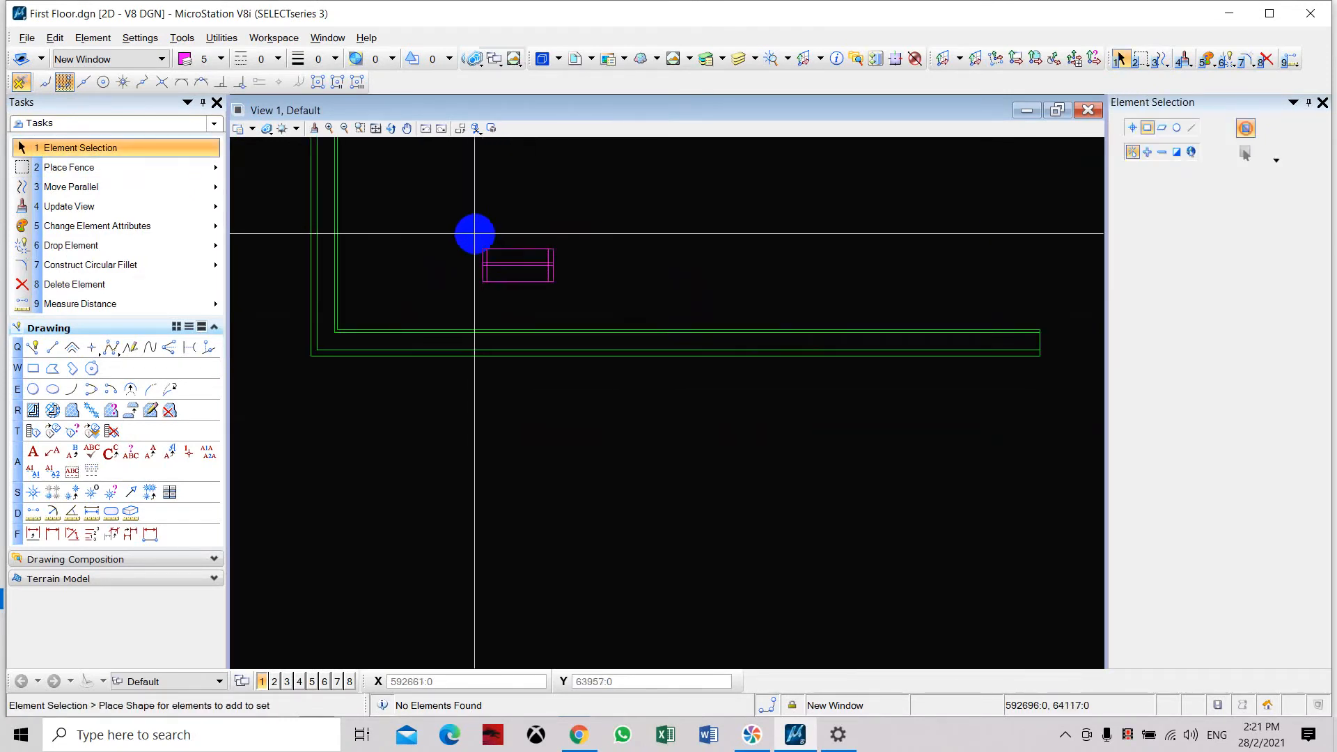
{"action": "scroll", "coordinate": [466, 358], "scroll_direction": "down", "scroll_amount": 5}
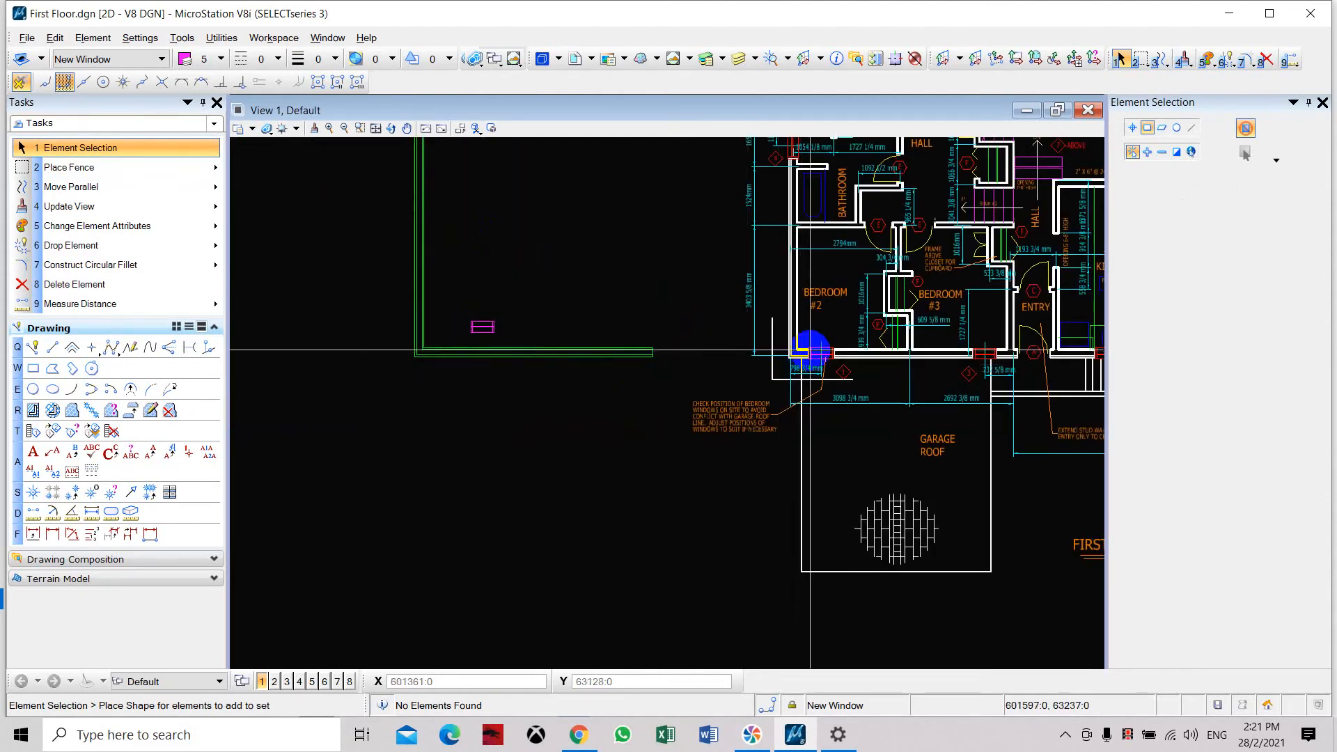
{"action": "scroll", "coordinate": [801, 358], "scroll_direction": "up", "scroll_amount": 8}
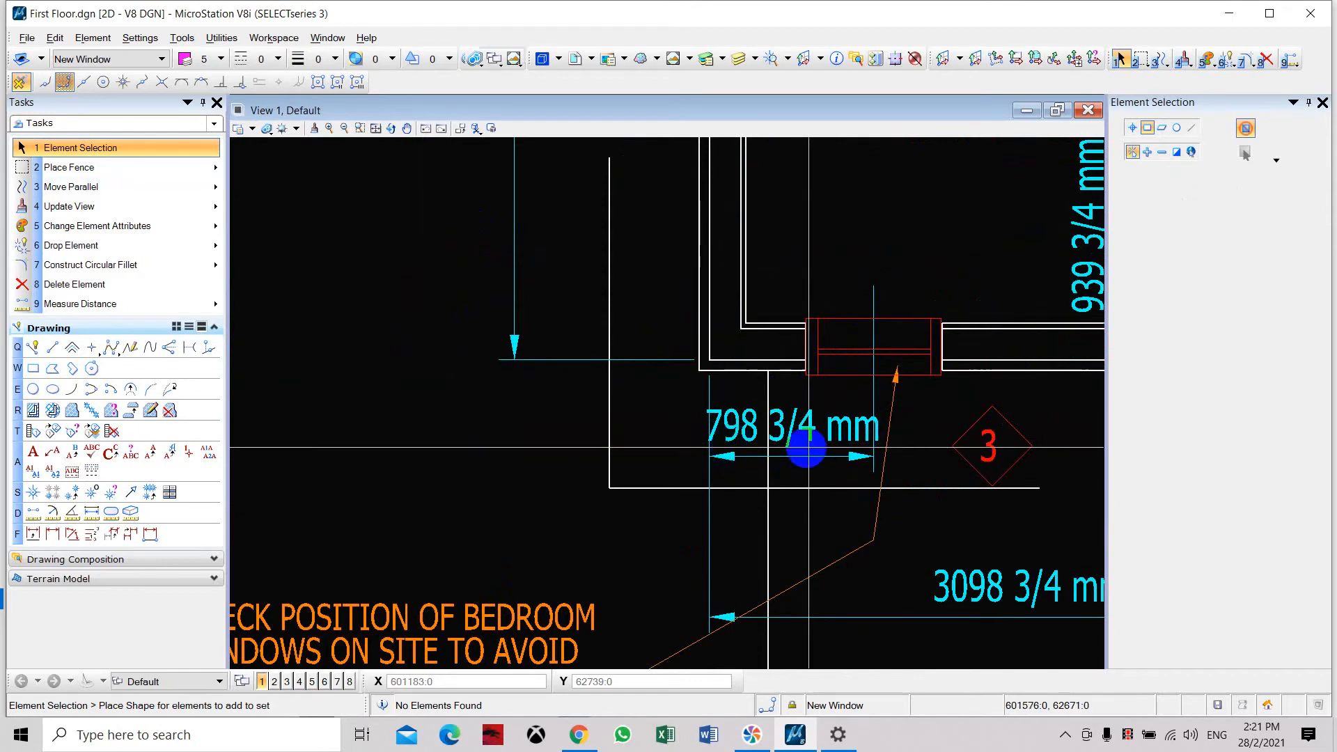
Draw a vertical line running down from the outer face of the new wall at its lower corner.
{"action": "scroll", "coordinate": [871, 447], "scroll_direction": "down", "scroll_amount": 9}
{"action": "scroll", "coordinate": [662, 450], "scroll_direction": "up", "scroll_amount": 5}
{"action": "middle_click_drag", "start_coordinate": [703, 419], "coordinate": [606, 397]}
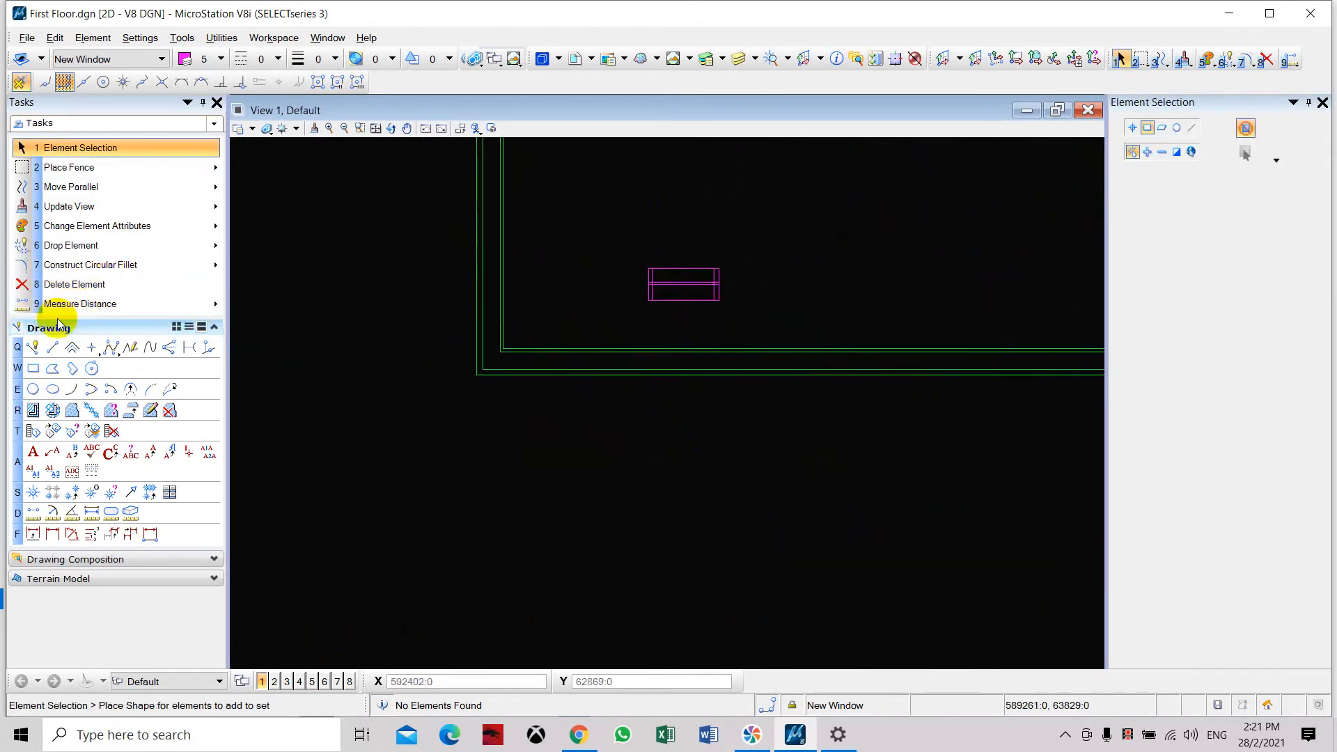
{"action": "left_click", "coordinate": [53, 347]}
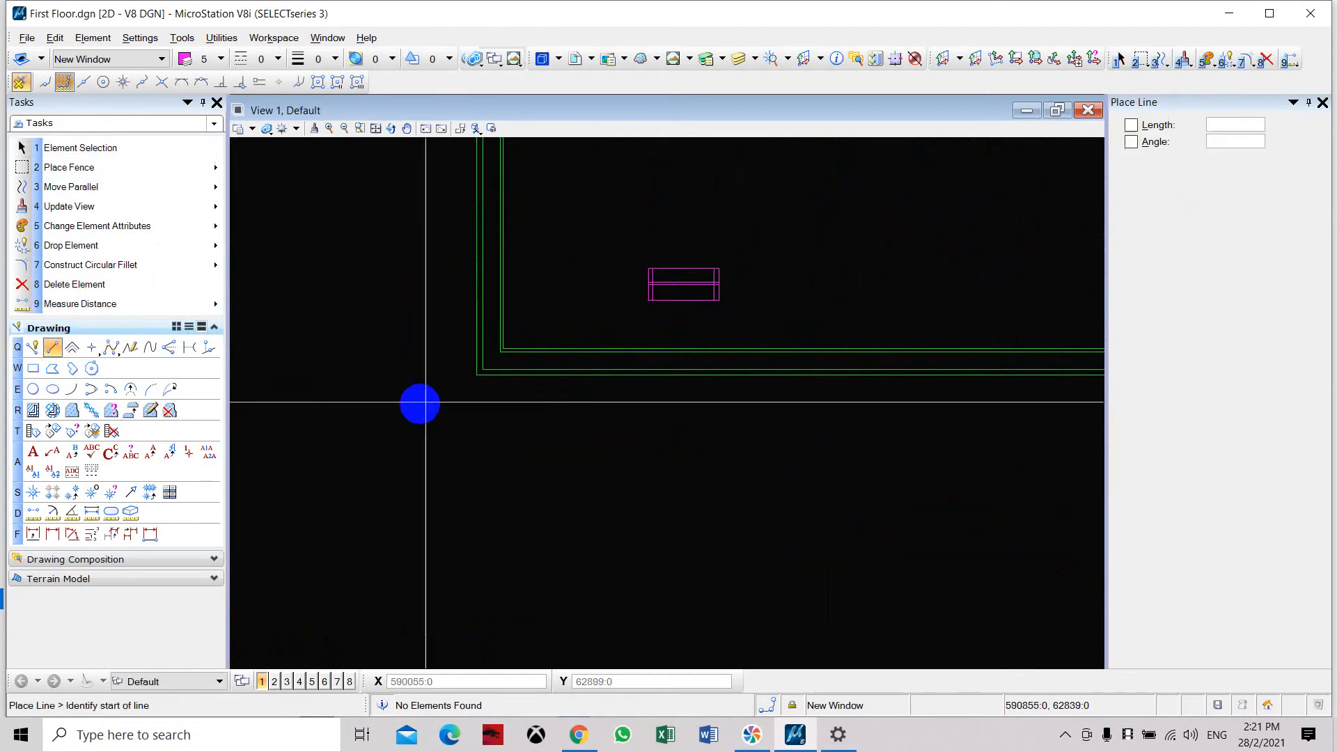
{"action": "left_click", "coordinate": [477, 354]}
{"action": "left_click", "coordinate": [477, 563]}
{"action": "key", "text": "Escape"}
Copy the vertical line parallel 800 mm along the lower wall, and delete the original line.
{"action": "left_click_drag", "start_coordinate": [576, 452], "coordinate": [421, 501]}
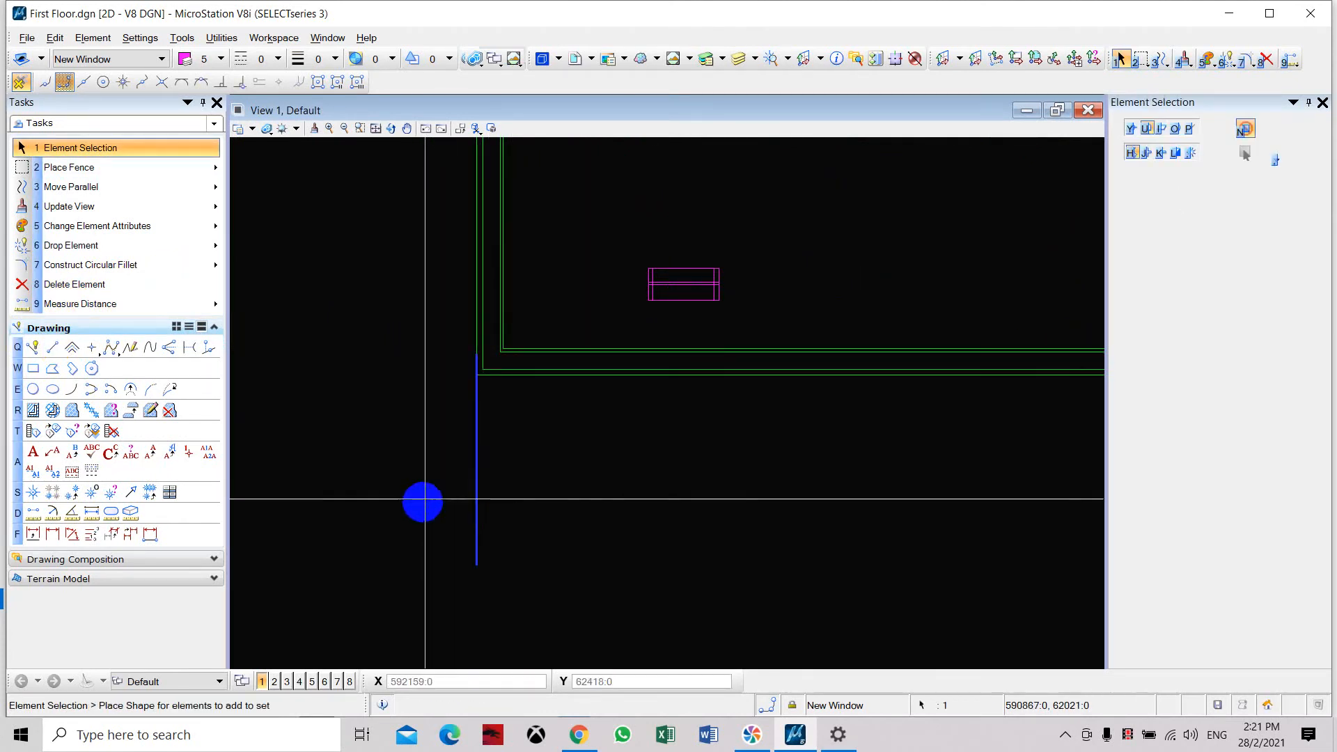
{"action": "left_click", "coordinate": [64, 185]}
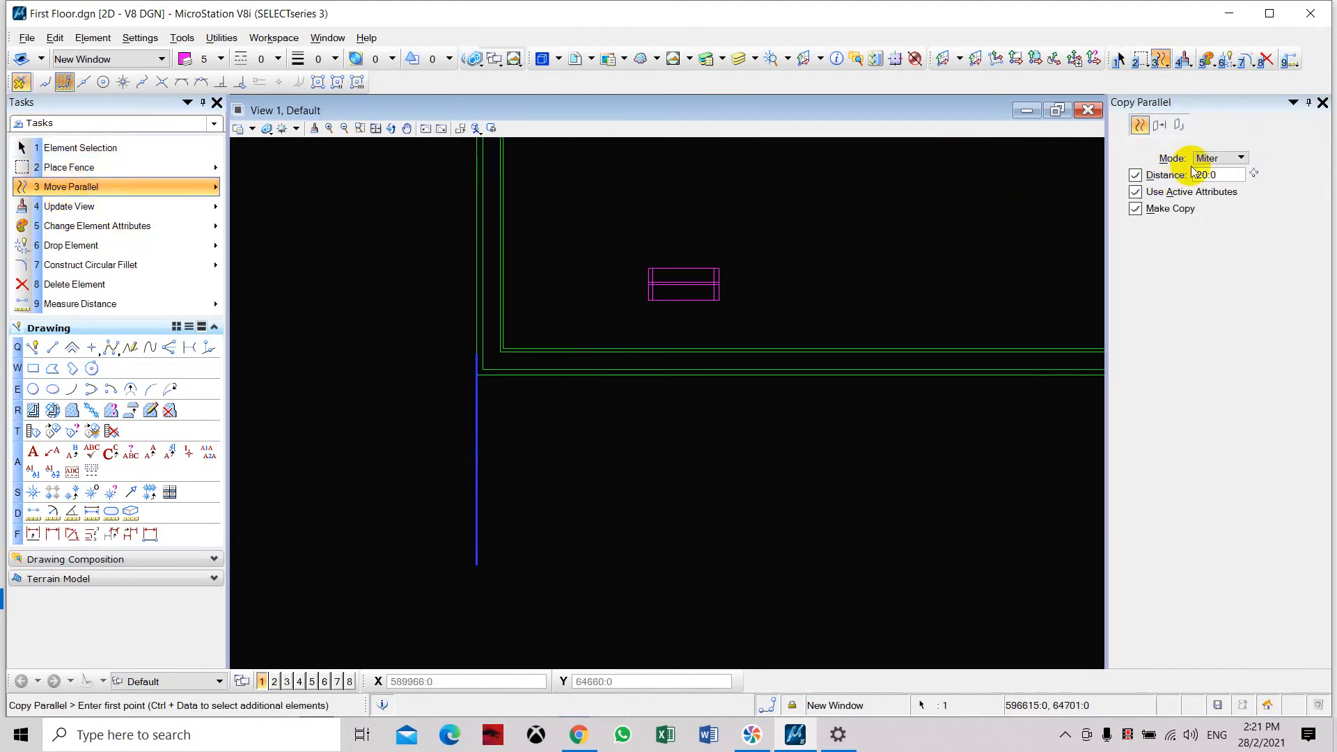
{"action": "left_click_drag", "start_coordinate": [1224, 175], "coordinate": [1156, 179]}
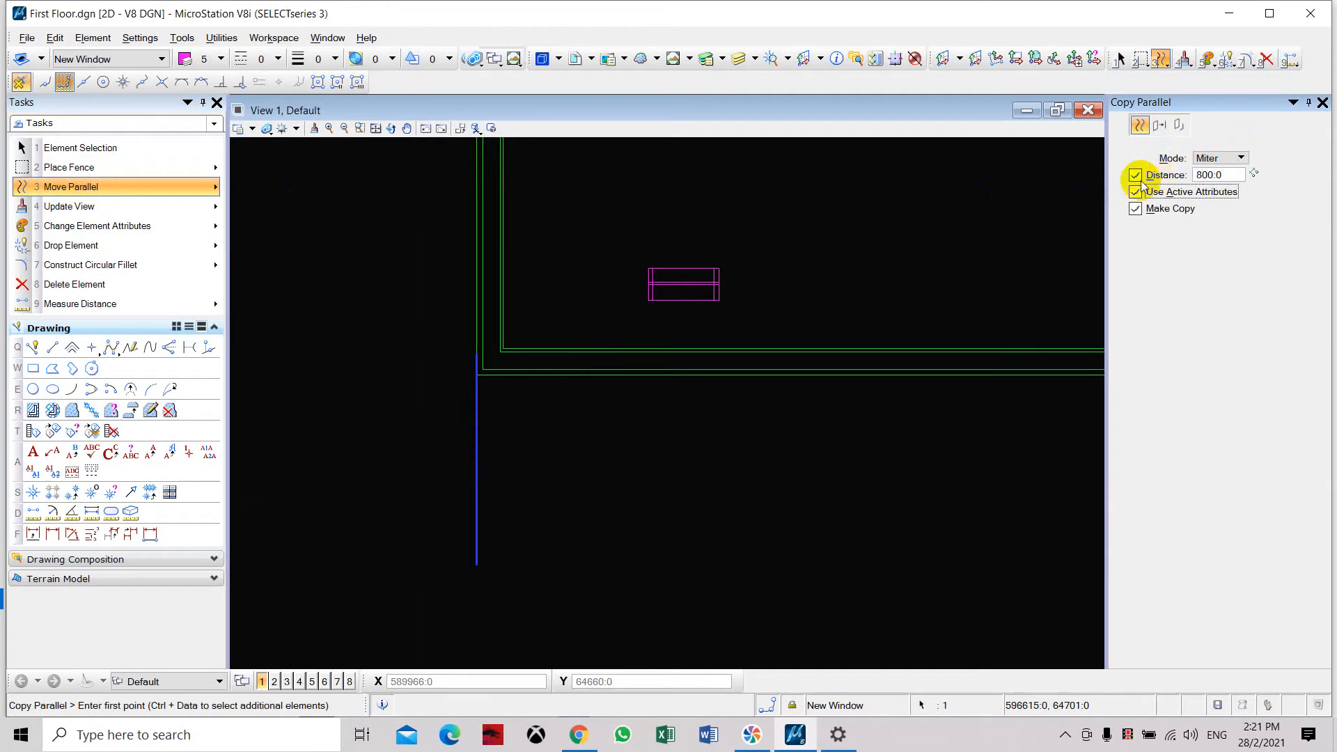
{"action": "left_click", "coordinate": [475, 446]}
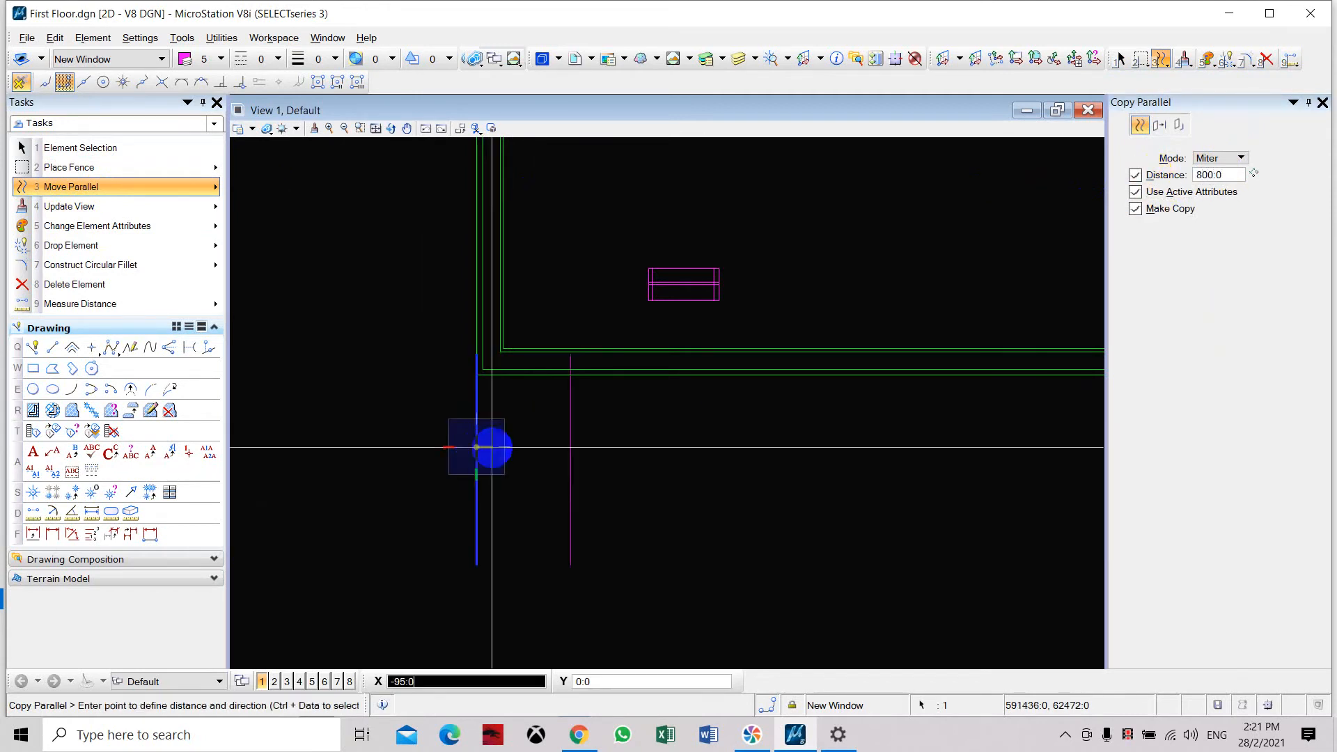
{"action": "left_click", "coordinate": [524, 451]}
{"action": "key", "text": "Escape"}
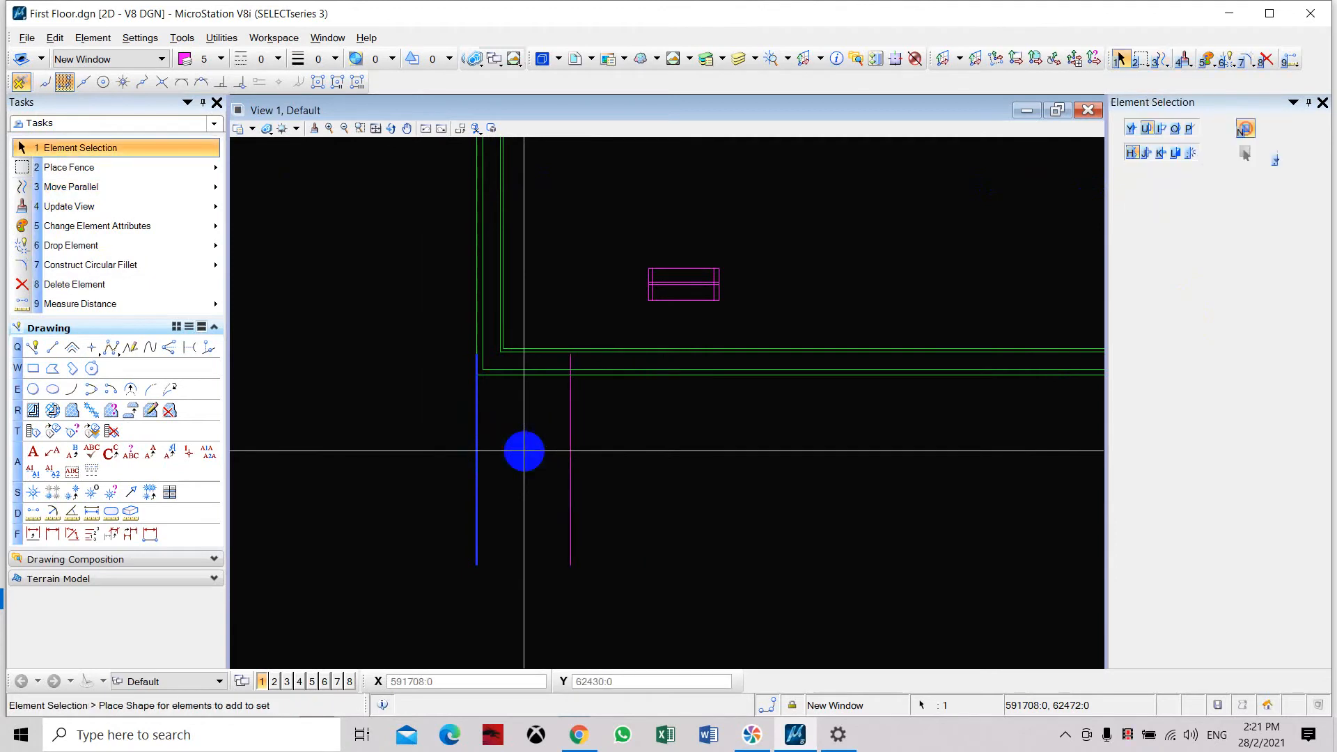
{"action": "left_click_drag", "start_coordinate": [507, 426], "coordinate": [456, 471]}
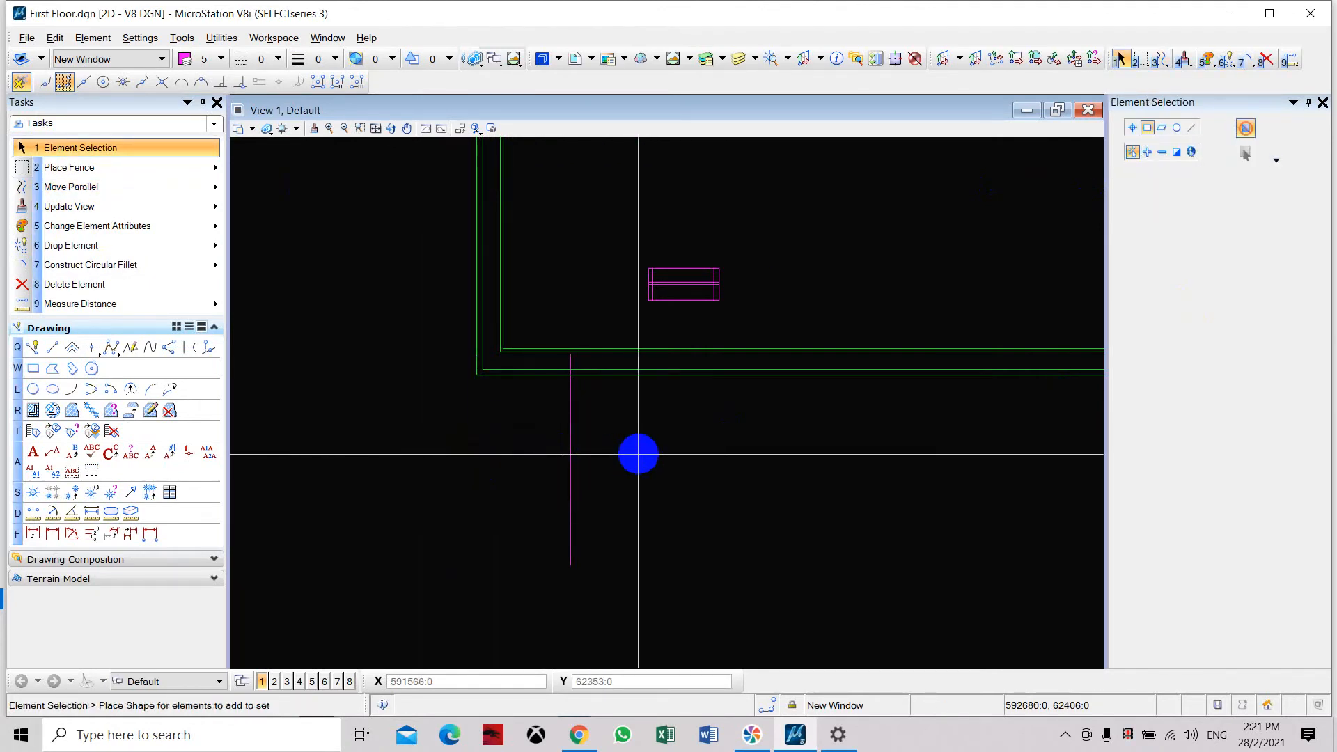
Extend the copied vertical line up to the innermost line of the lower wall using the Nearest snap.
{"action": "scroll", "coordinate": [636, 453], "scroll_direction": "up", "scroll_amount": 2}
{"action": "scroll", "coordinate": [511, 255], "scroll_direction": "up", "scroll_amount": 1}
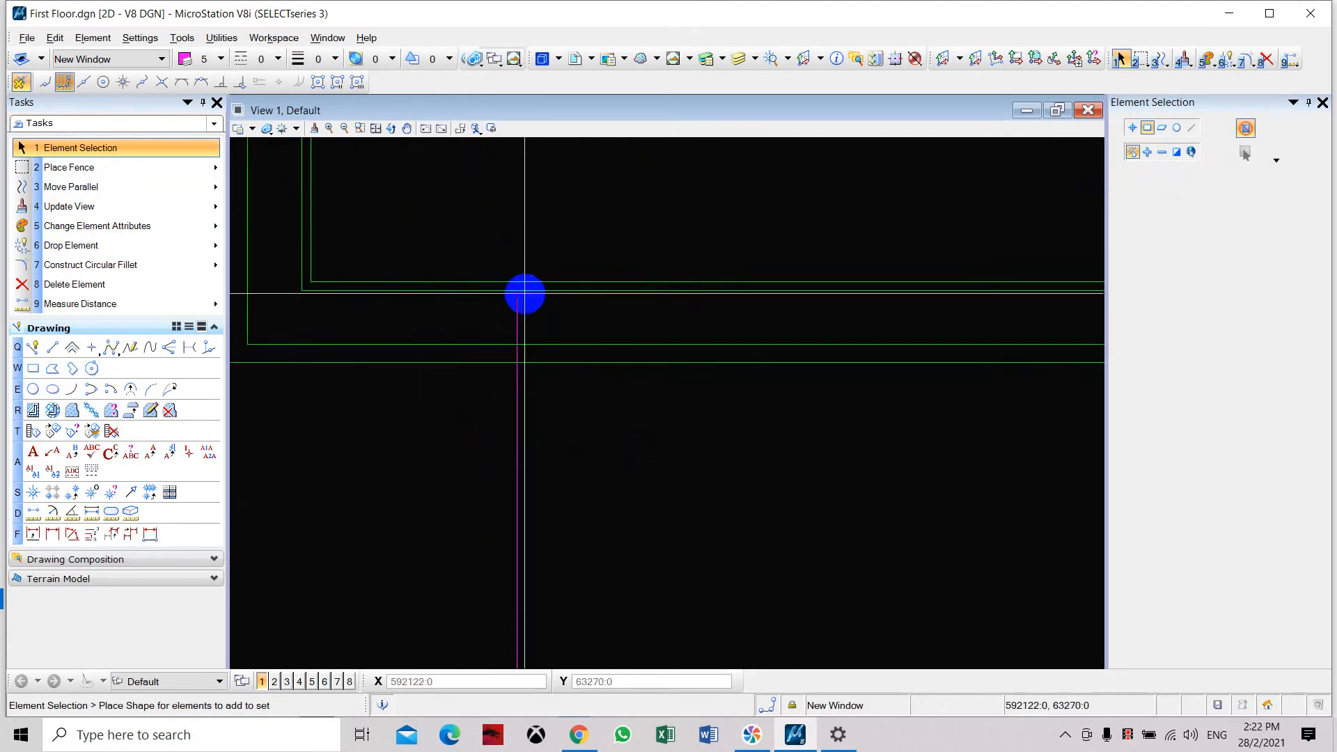
{"action": "middle_click_drag", "start_coordinate": [500, 308], "coordinate": [457, 337]}
{"action": "scroll", "coordinate": [494, 305], "scroll_direction": "up", "scroll_amount": 2}
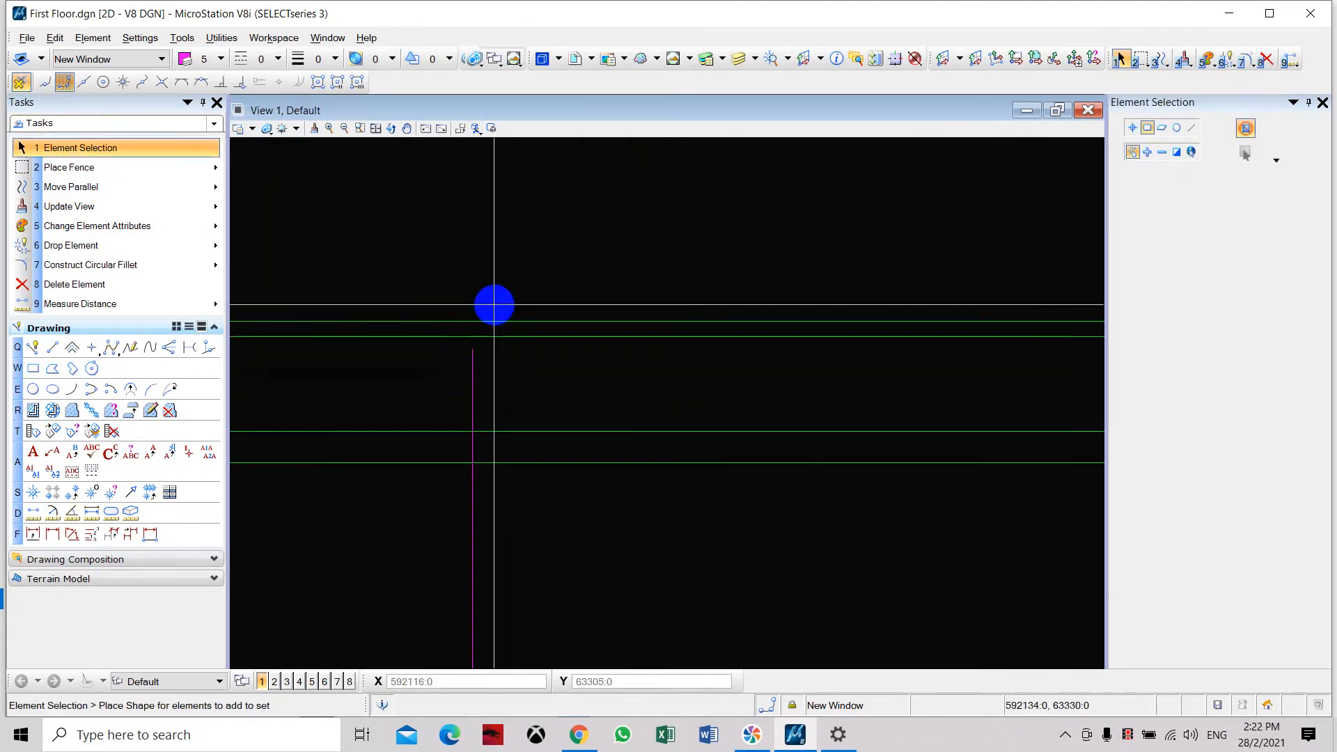
{"action": "scroll", "coordinate": [494, 305], "scroll_direction": "down", "scroll_amount": 2}
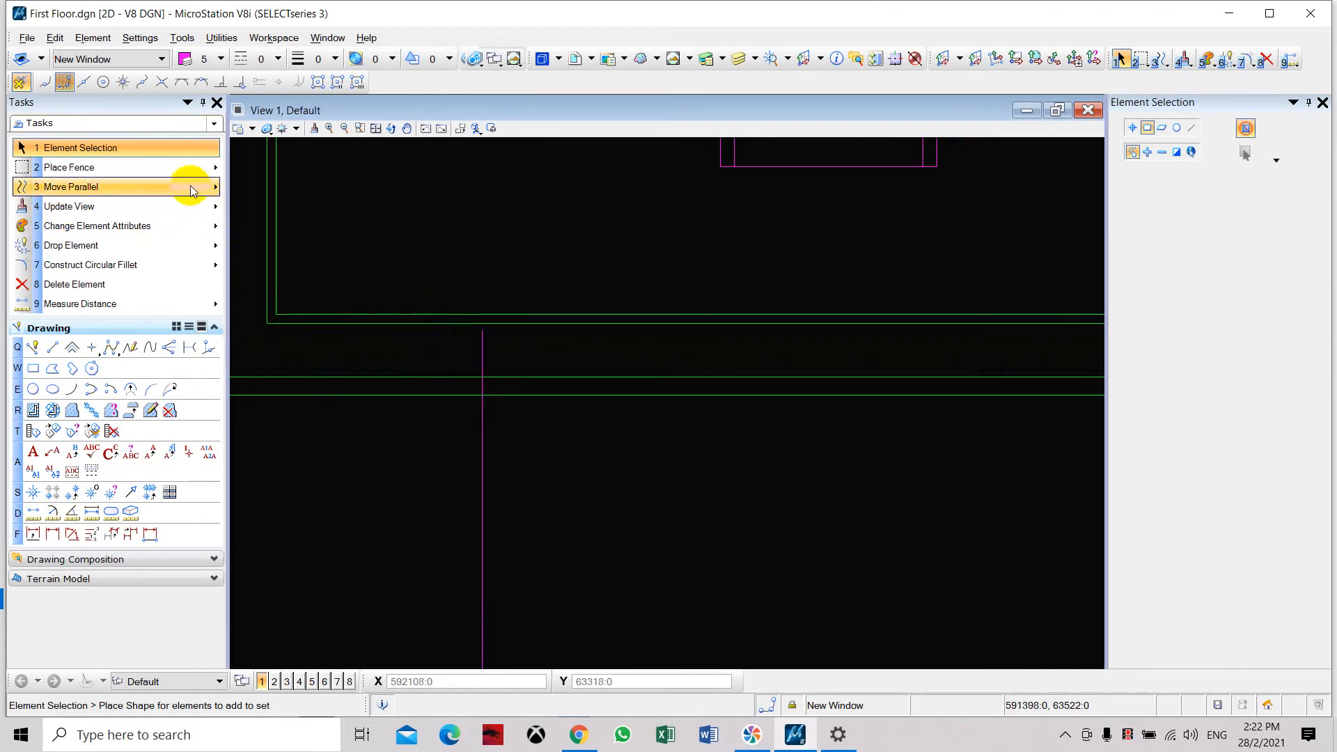
{"action": "scroll", "coordinate": [543, 420], "scroll_direction": "down", "scroll_amount": 3}
{"action": "scroll", "coordinate": [591, 365], "scroll_direction": "up", "scroll_amount": 1}
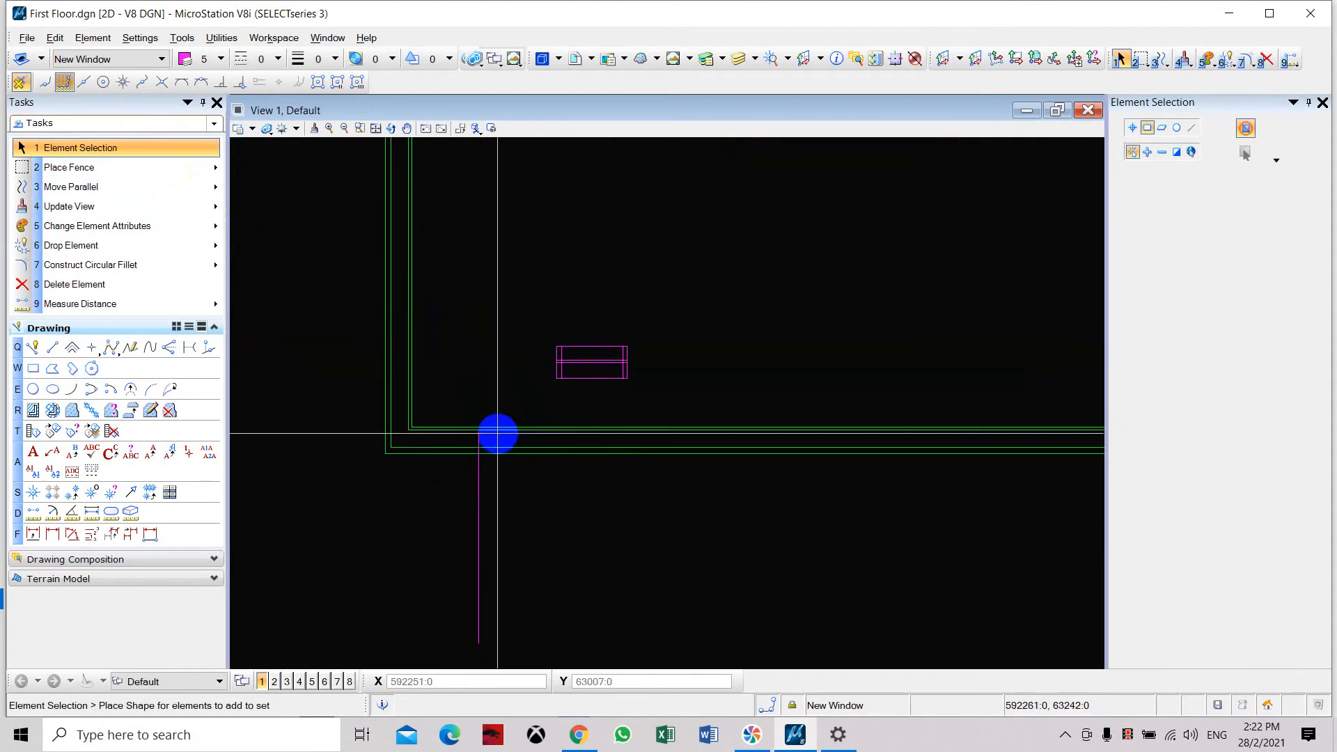
{"action": "scroll", "coordinate": [479, 452], "scroll_direction": "up", "scroll_amount": 2}
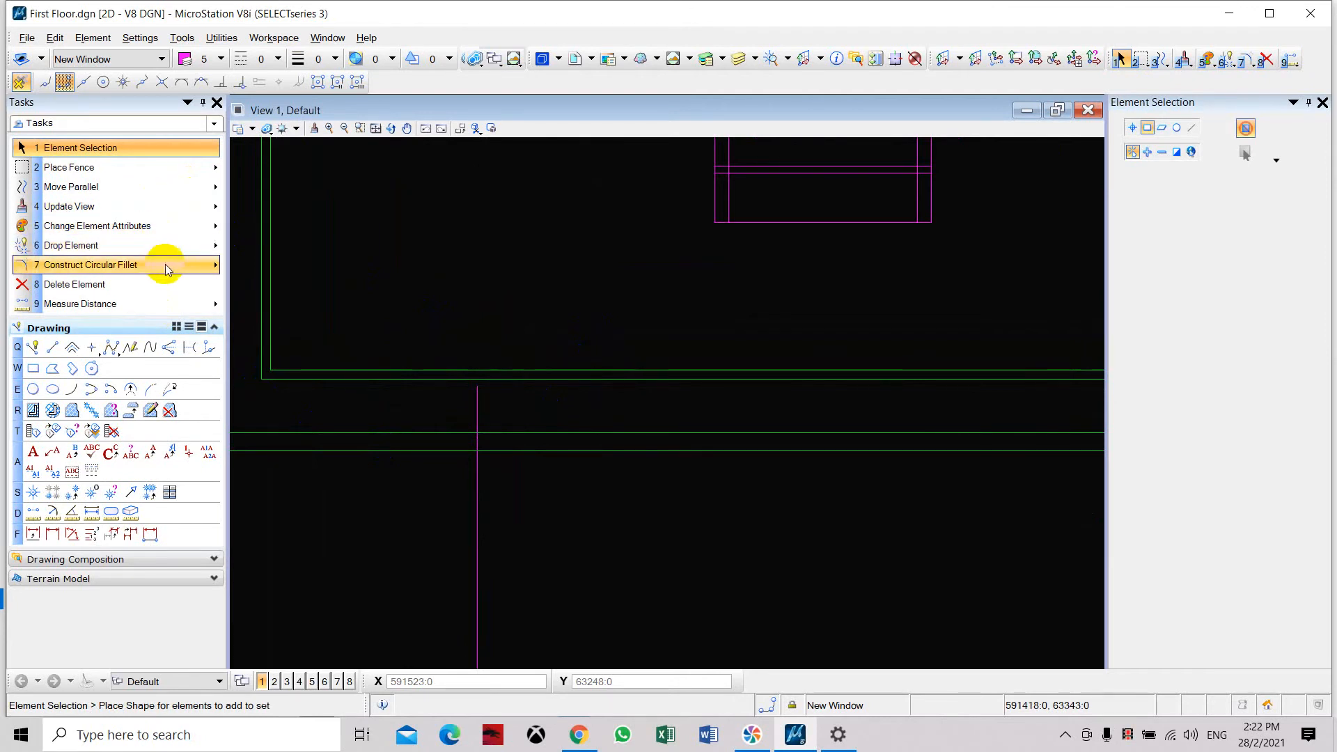
{"action": "left_click", "coordinate": [168, 268]}
{"action": "left_click", "coordinate": [257, 315]}
{"action": "scroll", "coordinate": [481, 390], "scroll_direction": "up", "scroll_amount": 3}
{"action": "left_click", "coordinate": [510, 380]}
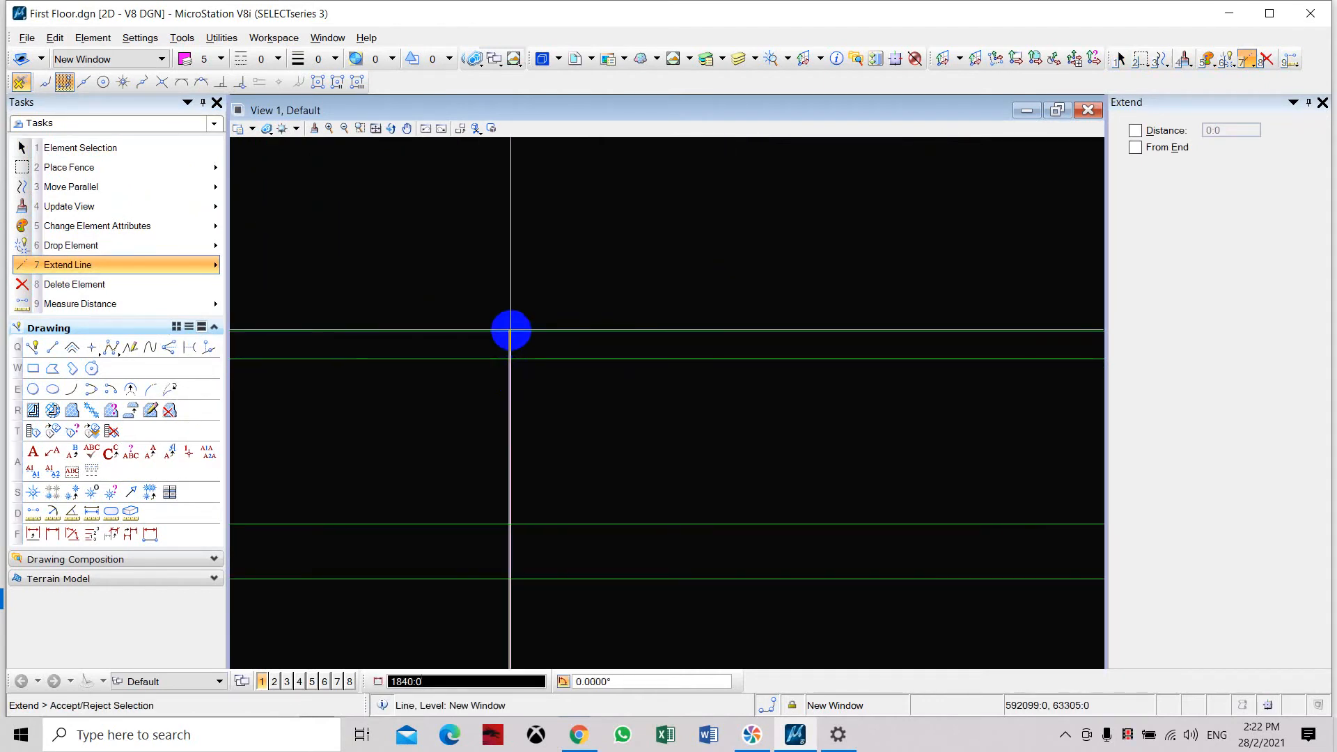
{"action": "scroll", "coordinate": [509, 330], "scroll_direction": "down", "scroll_amount": 3}
{"action": "left_click", "coordinate": [770, 706]}
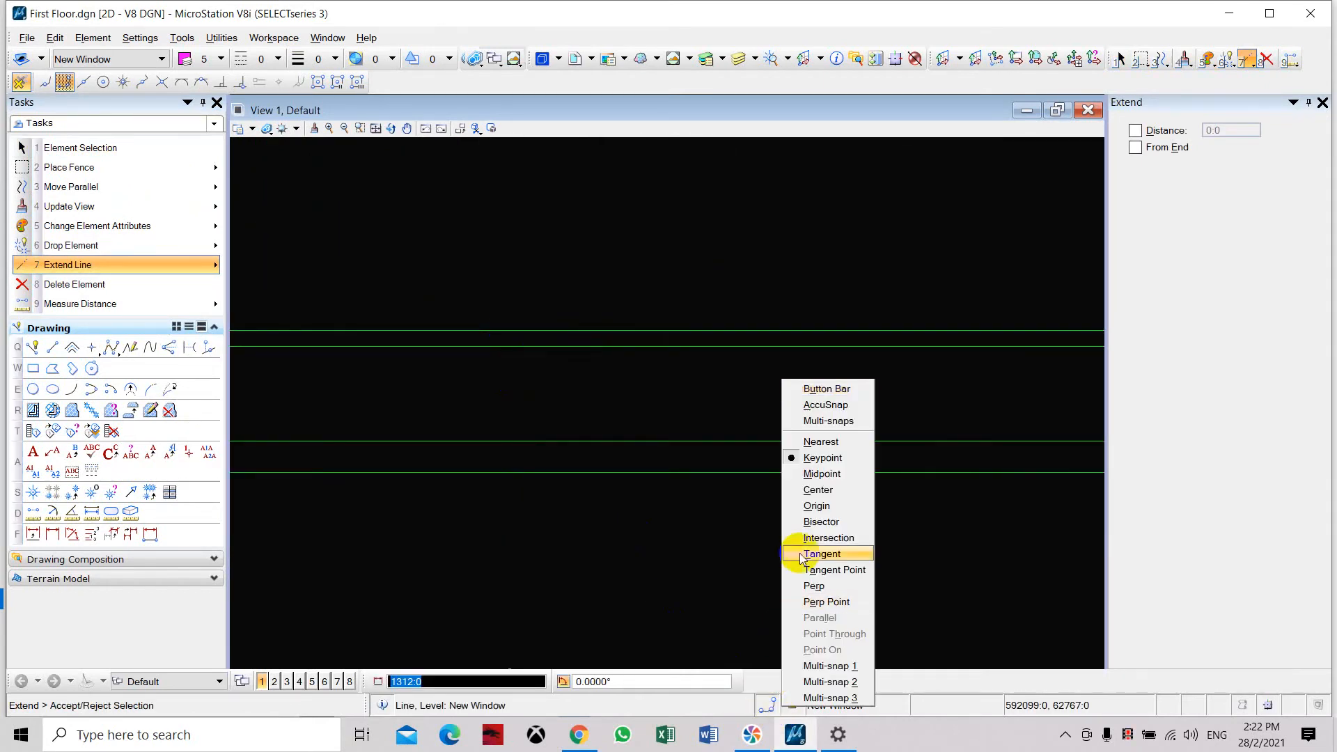
{"action": "left_click", "coordinate": [822, 439]}
{"action": "left_click", "coordinate": [502, 330]}
{"action": "key", "text": "Escape"}
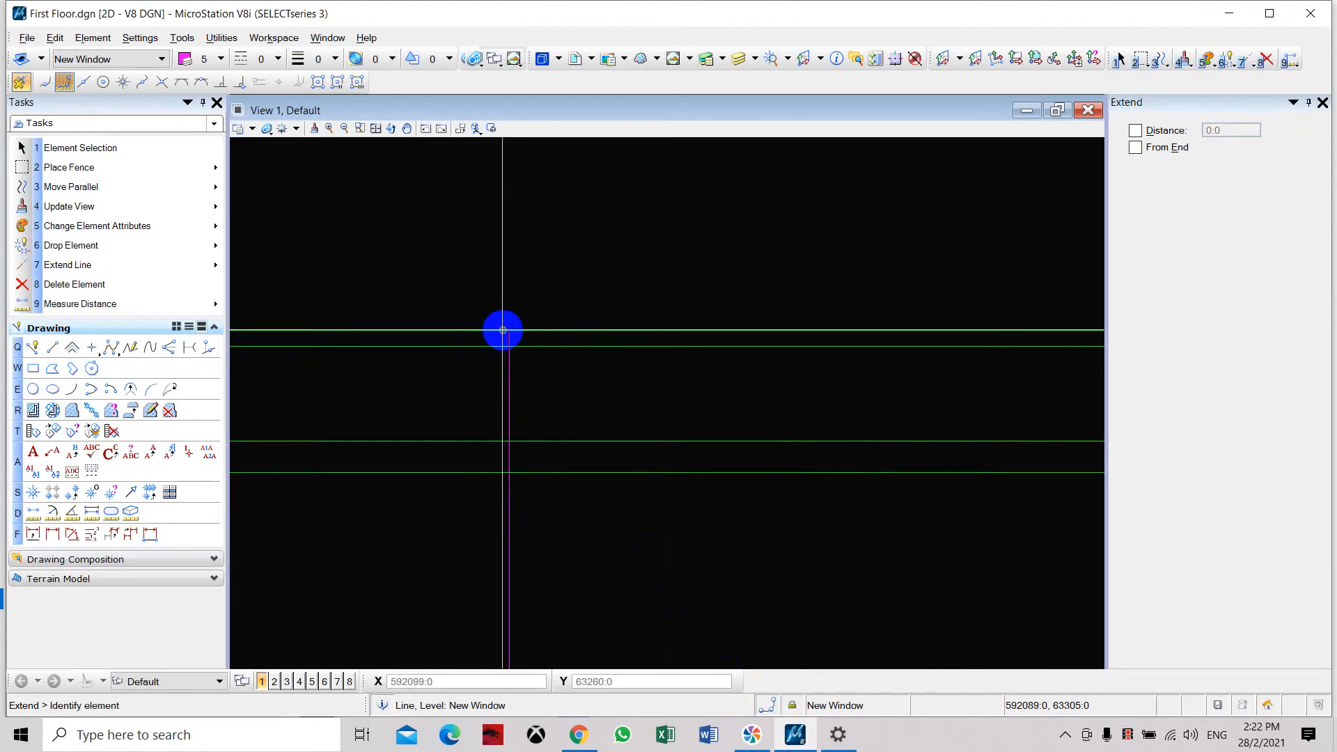
Trim off the part of the vertical guide line that projects below the wall's outermost line.
{"action": "scroll", "coordinate": [502, 331], "scroll_direction": "down", "scroll_amount": 5}
{"action": "scroll", "coordinate": [495, 313], "scroll_direction": "up", "scroll_amount": 5}
{"action": "scroll", "coordinate": [507, 337], "scroll_direction": "down", "scroll_amount": 2}
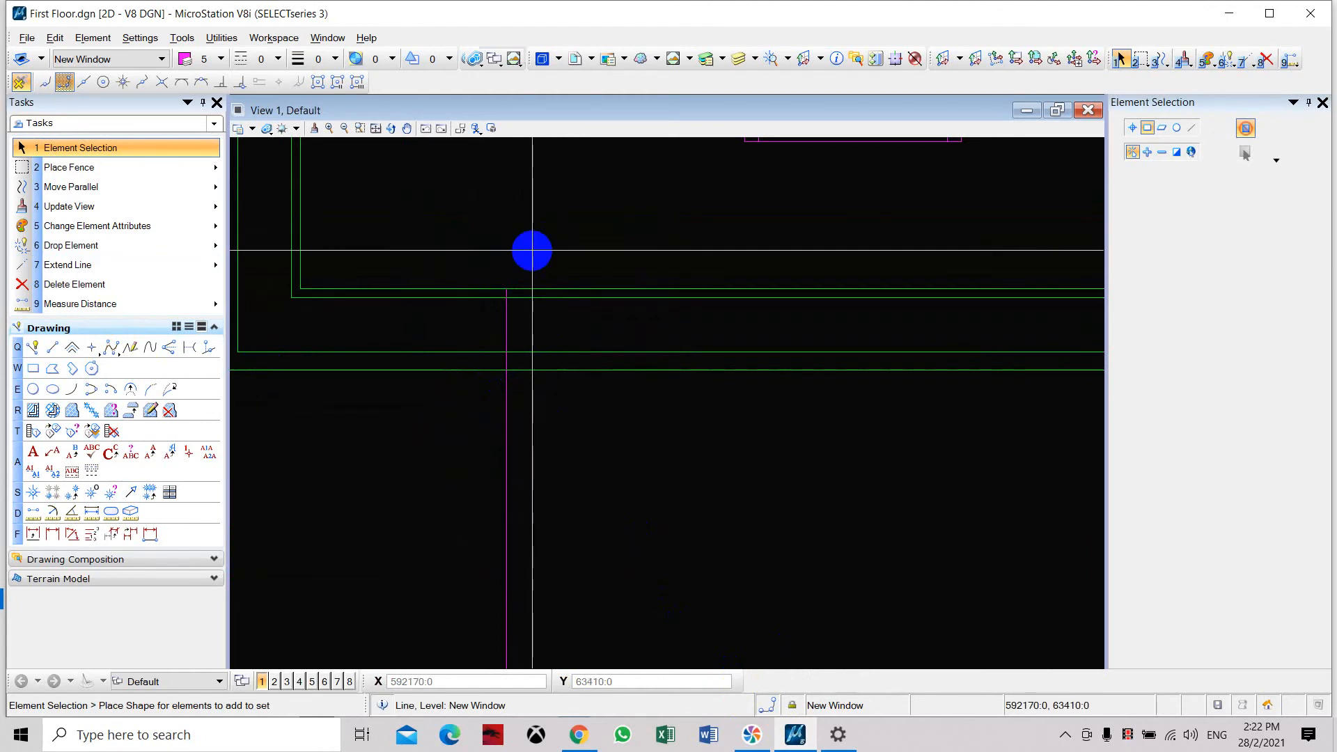
{"action": "left_click", "coordinate": [171, 265]}
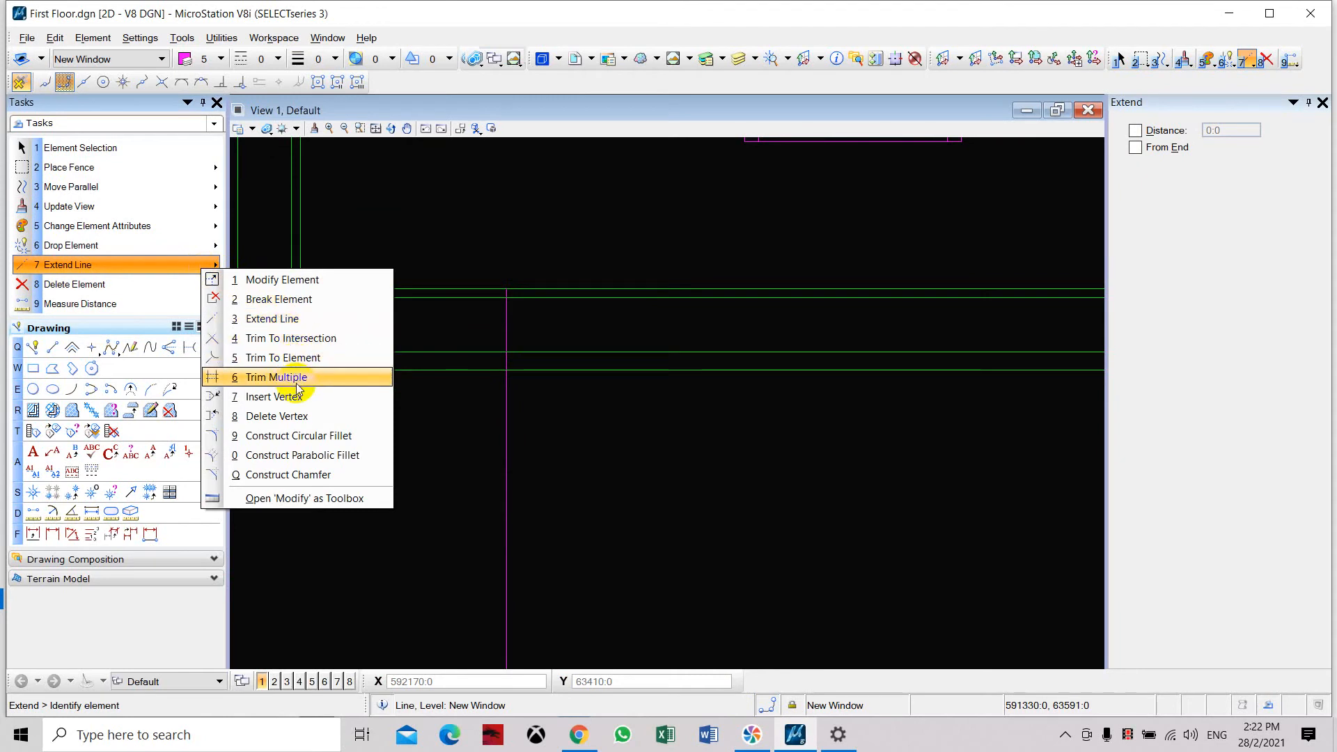
{"action": "left_click", "coordinate": [275, 377]}
{"action": "left_click", "coordinate": [528, 374]}
{"action": "left_click_drag", "start_coordinate": [542, 421], "coordinate": [468, 411]}
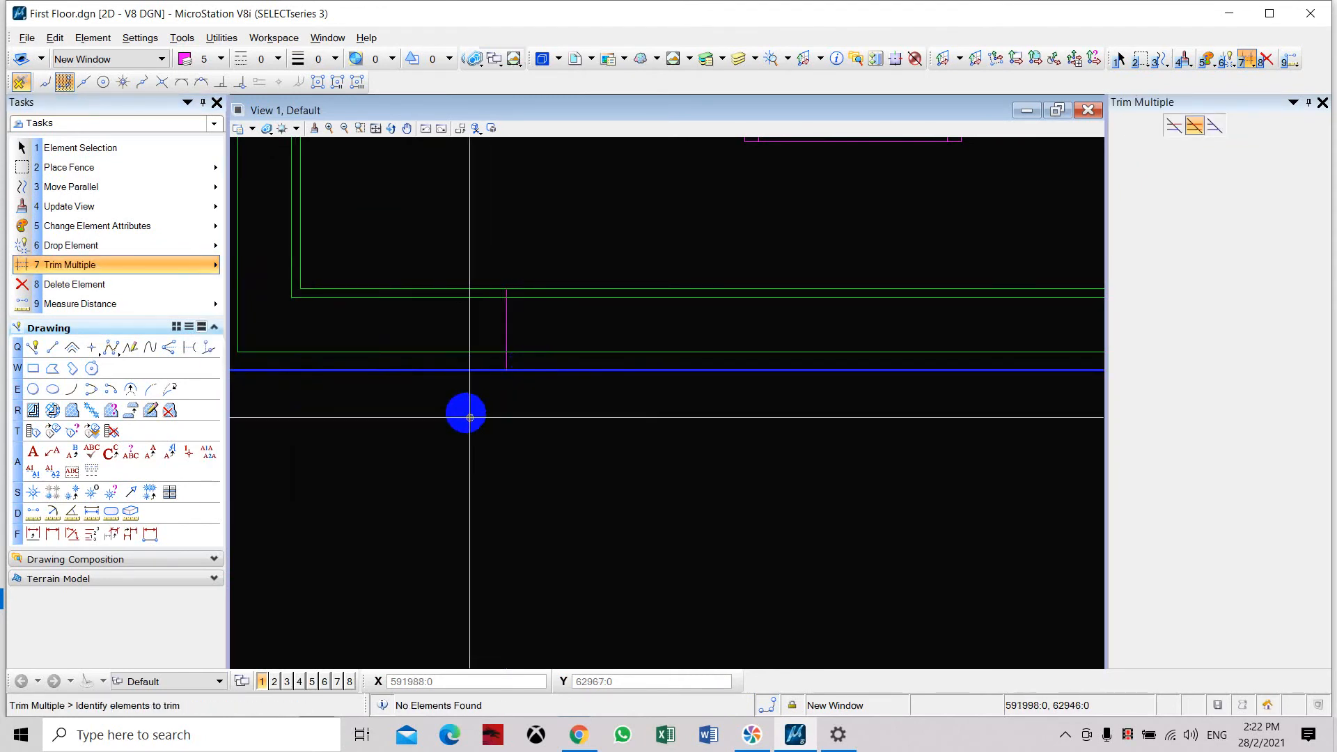
{"action": "key", "text": "Escape"}
Try moving the whole new window by the midpoint of its upper middle line onto the guide line's midpoint.
{"action": "scroll", "coordinate": [490, 391], "scroll_direction": "down", "scroll_amount": 2}
{"action": "middle_click_drag", "start_coordinate": [626, 365], "coordinate": [605, 407]}
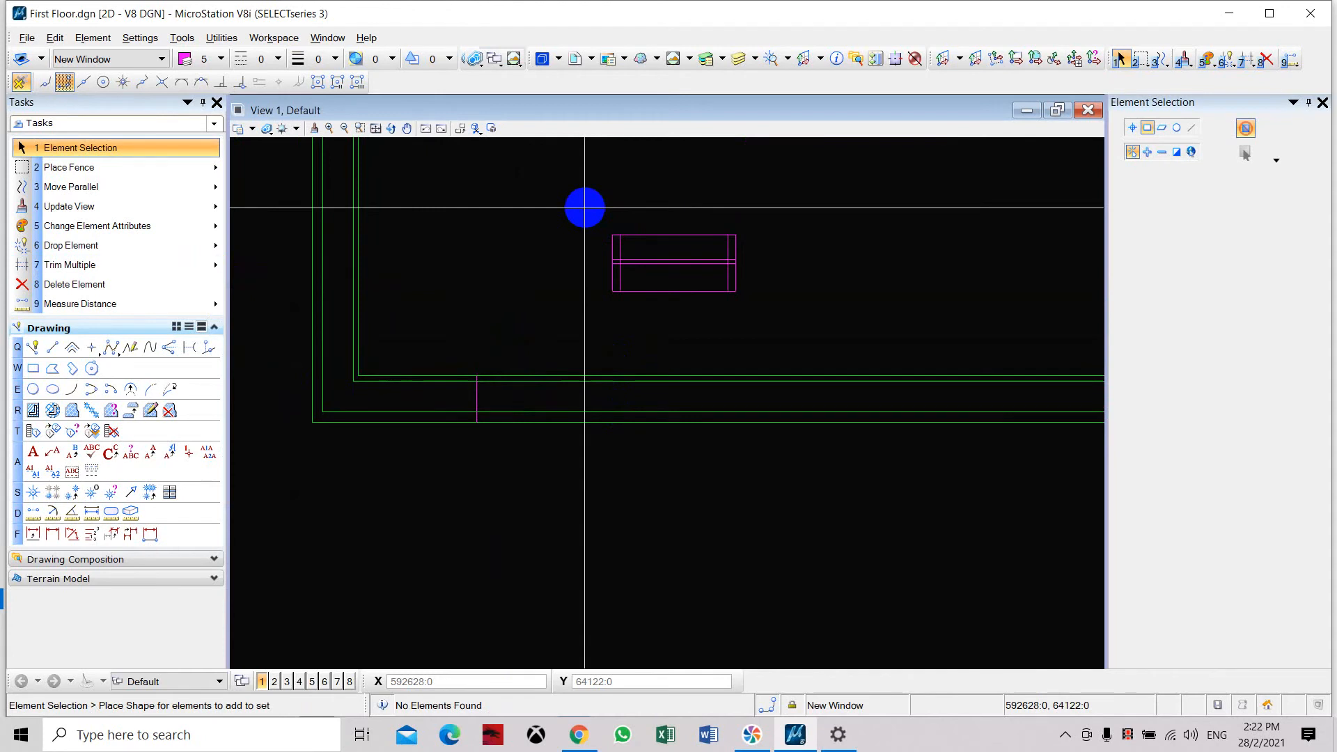
{"action": "left_click_drag", "start_coordinate": [585, 207], "coordinate": [786, 325]}
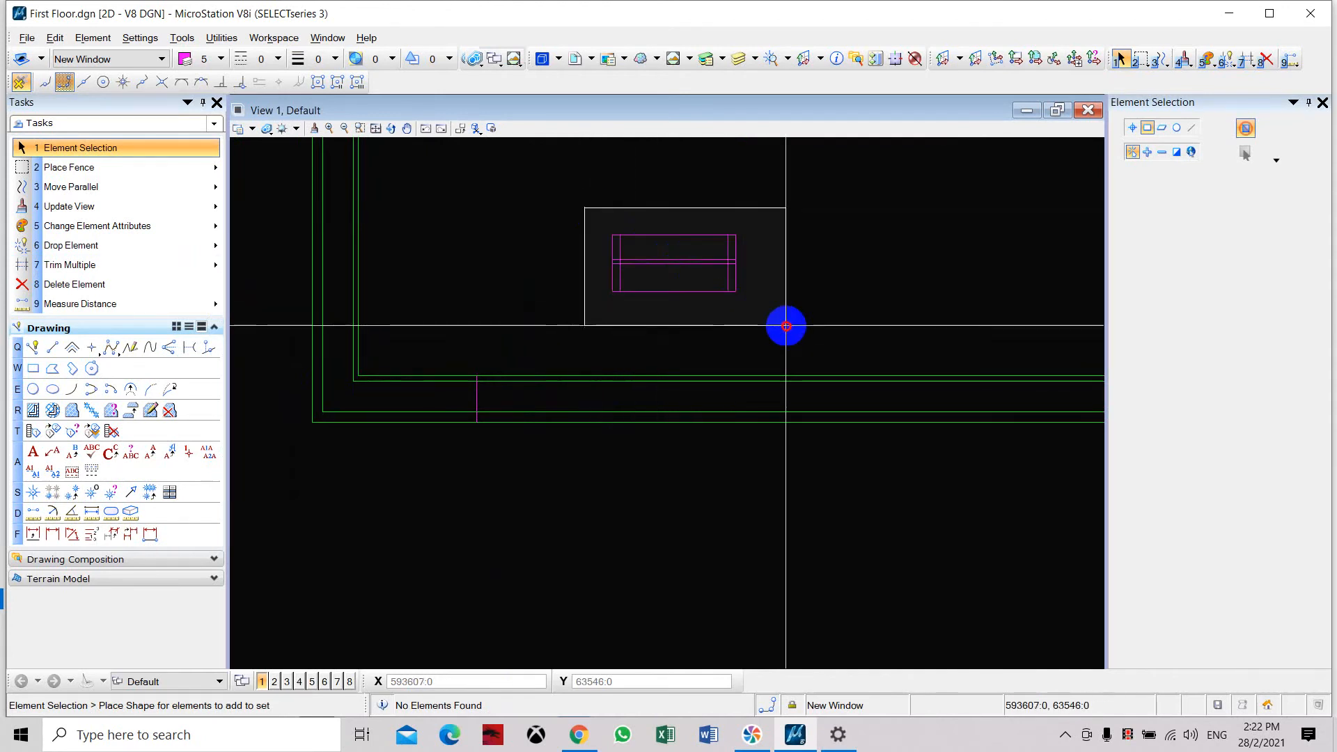
{"action": "left_click_drag", "start_coordinate": [786, 326], "coordinate": [785, 325]}
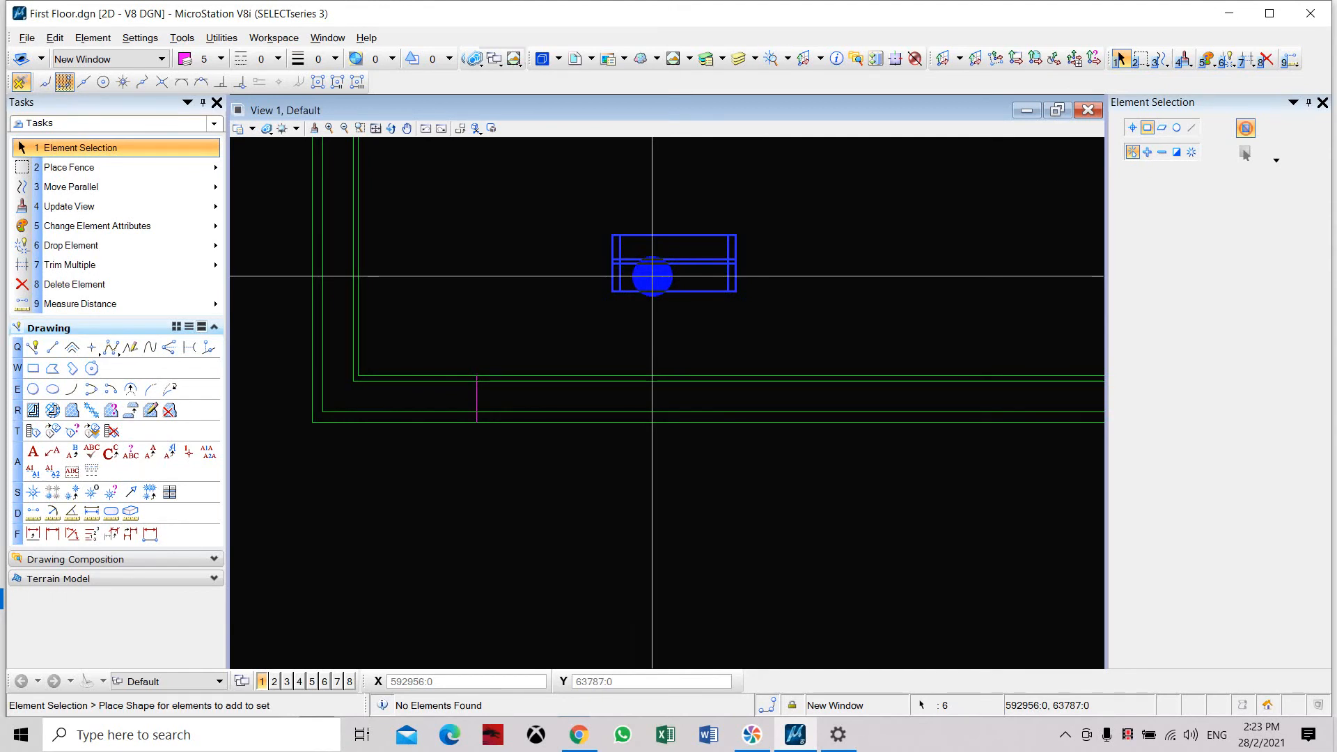
{"action": "left_click", "coordinate": [143, 197]}
{"action": "left_click", "coordinate": [198, 224]}
{"action": "scroll", "coordinate": [640, 248], "scroll_direction": "up", "scroll_amount": 2}
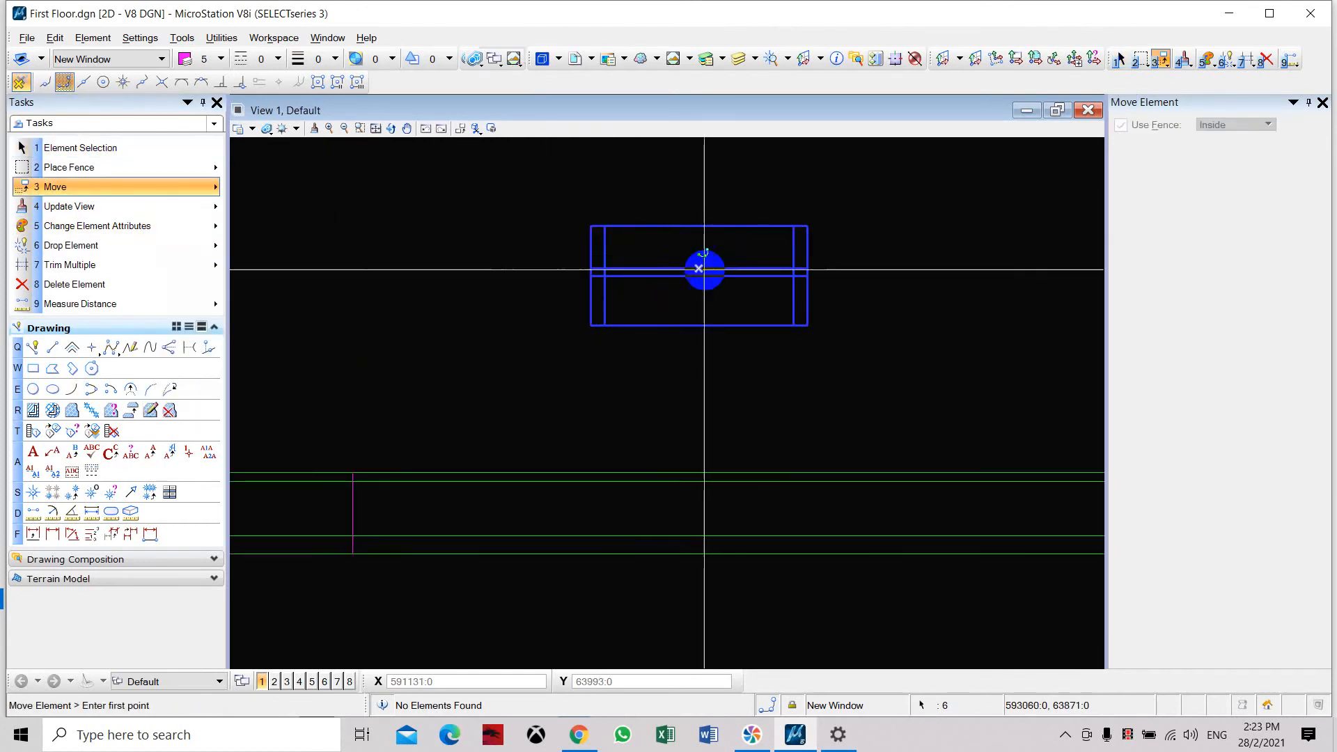
{"action": "left_click", "coordinate": [699, 268]}
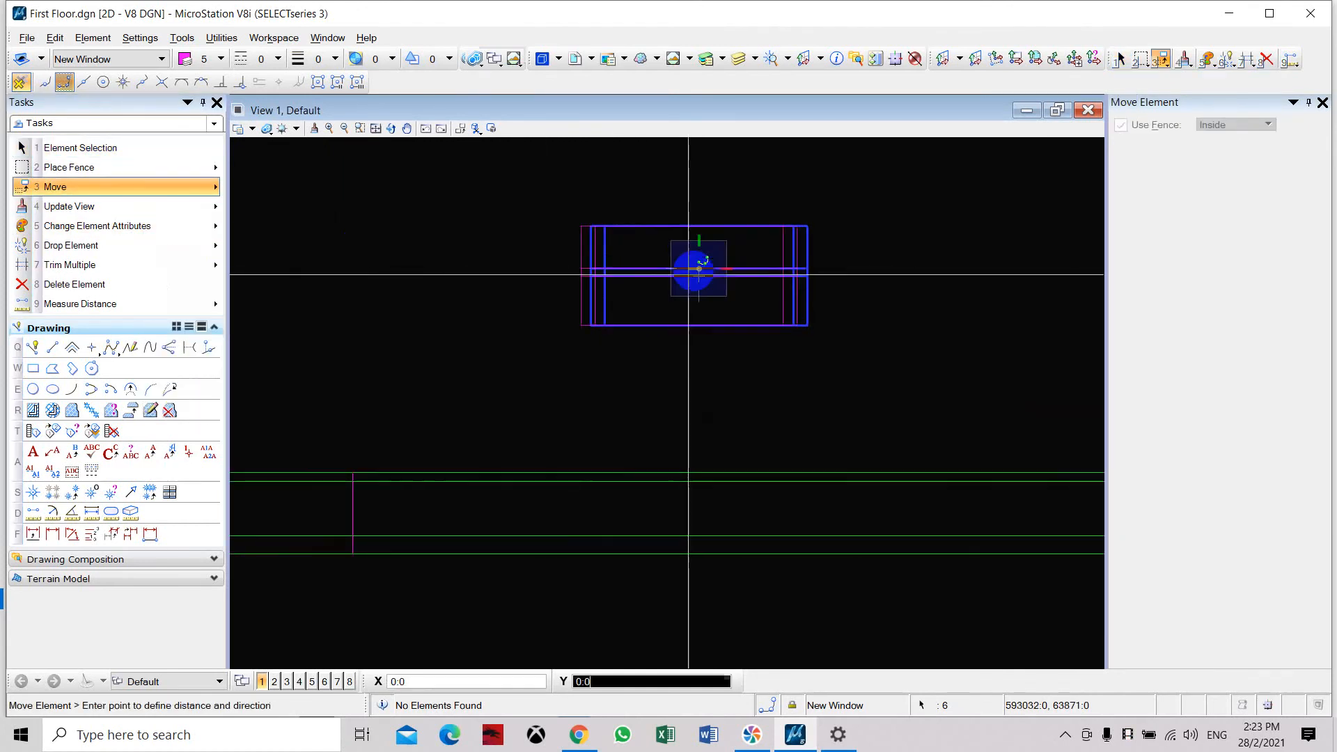
{"action": "left_click", "coordinate": [353, 509]}
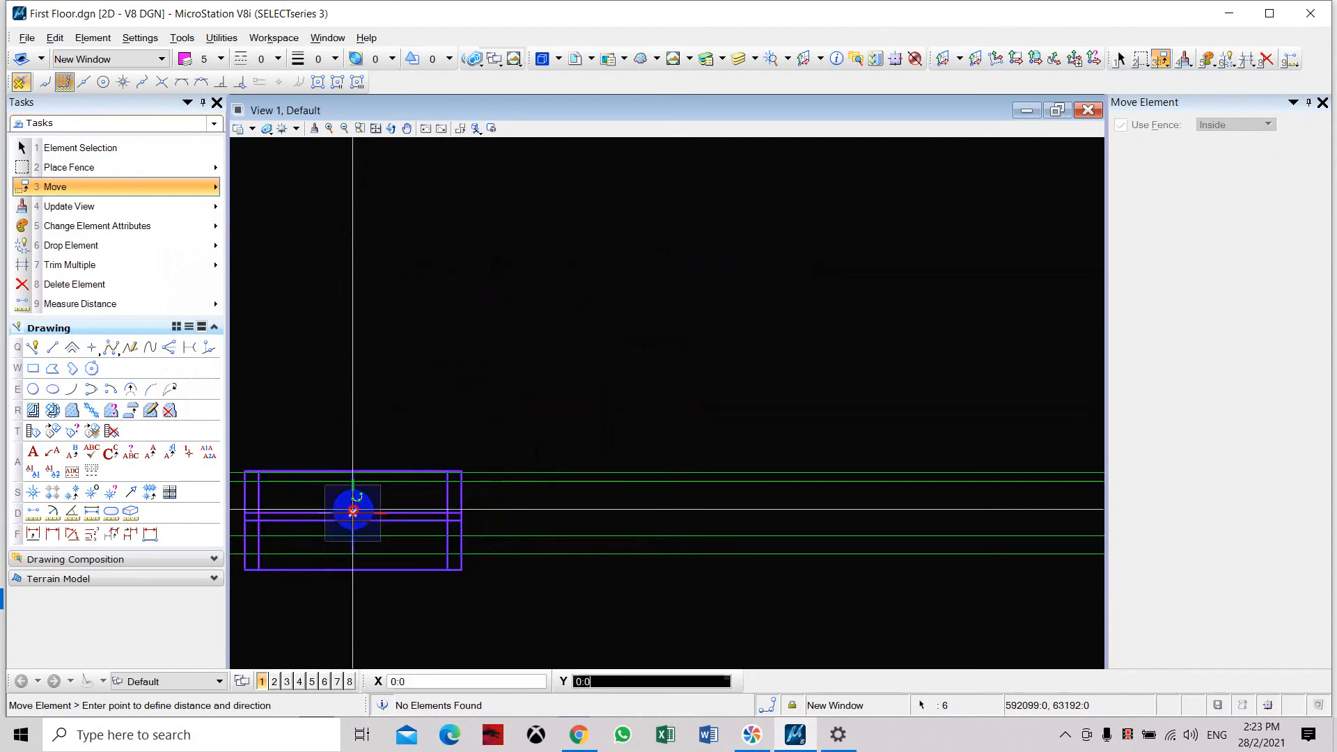
Check how the window sits in the wall and undo the move.
{"action": "right_click", "coordinate": [483, 349]}
{"action": "scroll", "coordinate": [484, 349], "scroll_direction": "down", "scroll_amount": 3}
{"action": "scroll", "coordinate": [444, 376], "scroll_direction": "up", "scroll_amount": 5}
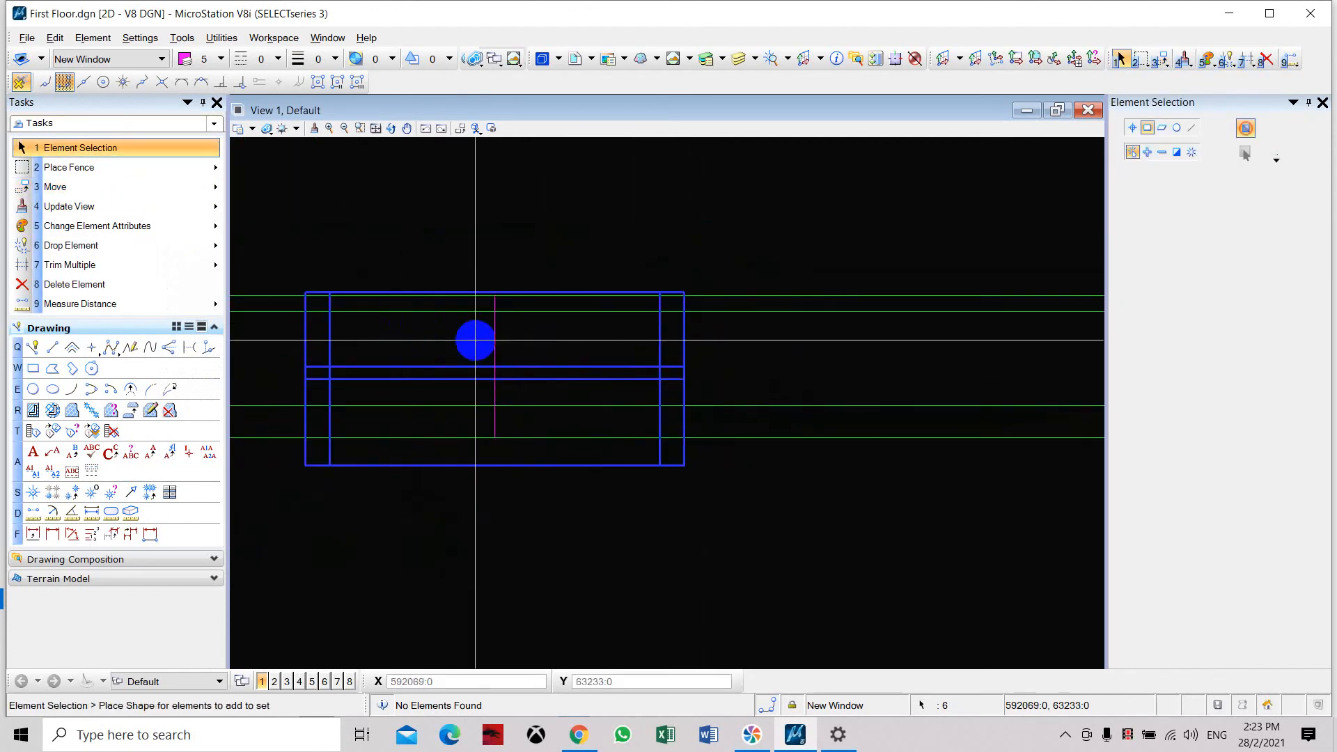
{"action": "scroll", "coordinate": [475, 340], "scroll_direction": "down", "scroll_amount": 3}
{"action": "key", "text": "ctrl+z"}
Move the whole new window by the midpoint of its lower middle line onto the guide line's midpoint in the wall.
{"action": "left_click_drag", "start_coordinate": [554, 224], "coordinate": [672, 297]}
{"action": "left_click", "coordinate": [117, 187]}
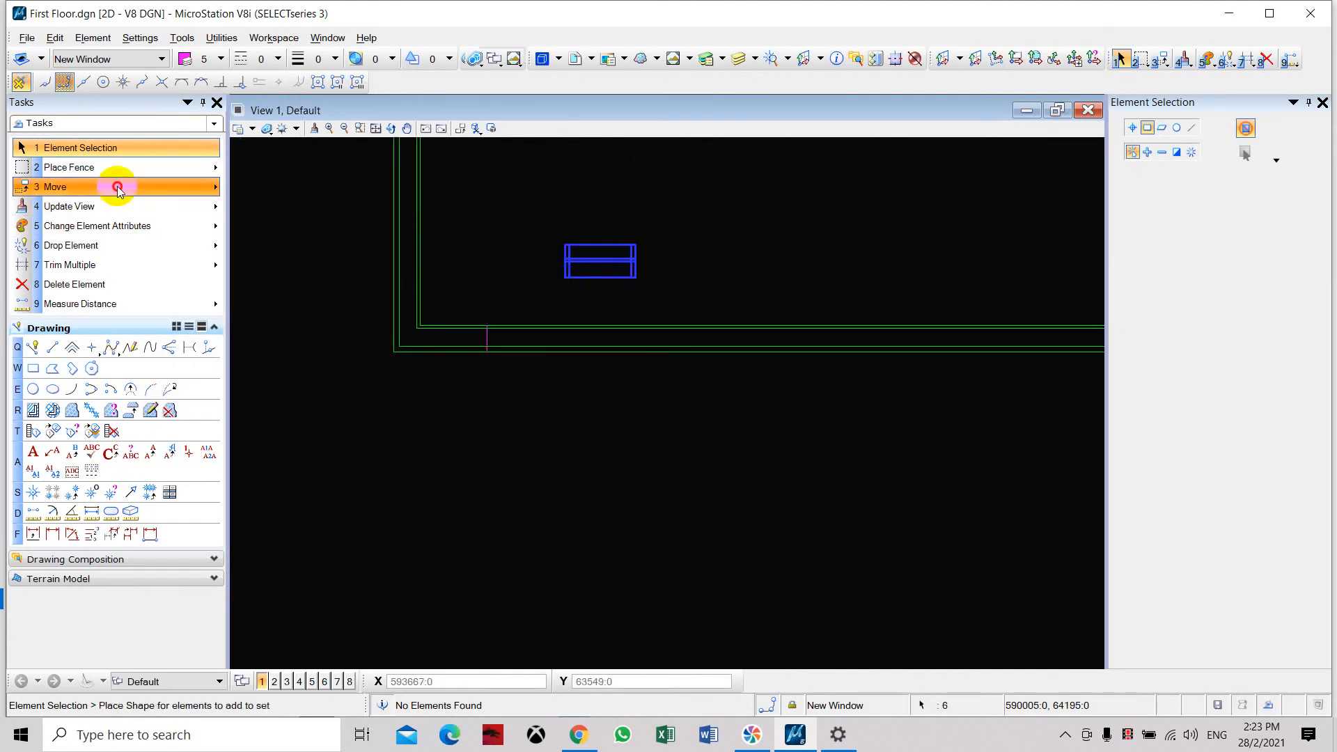
{"action": "scroll", "coordinate": [599, 269], "scroll_direction": "up", "scroll_amount": 4}
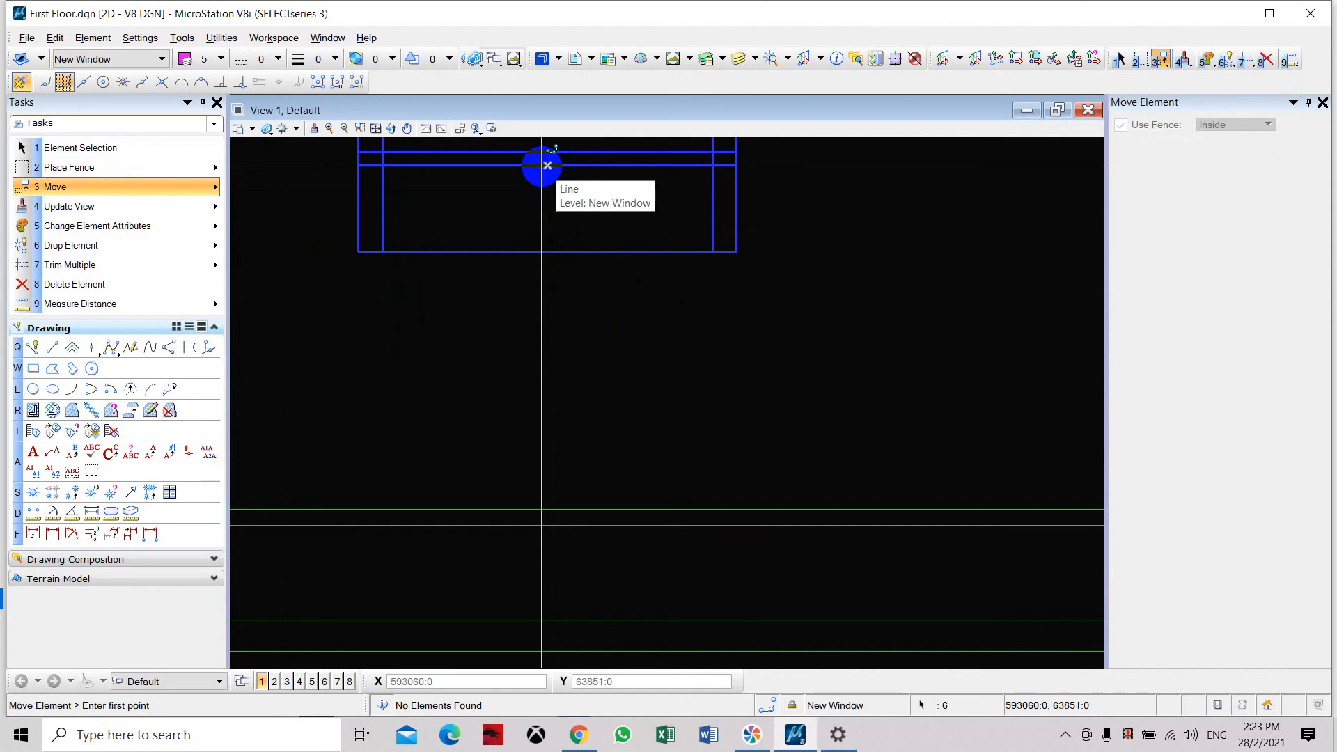
{"action": "left_click", "coordinate": [547, 165]}
{"action": "scroll", "coordinate": [693, 251], "scroll_direction": "down", "scroll_amount": 5}
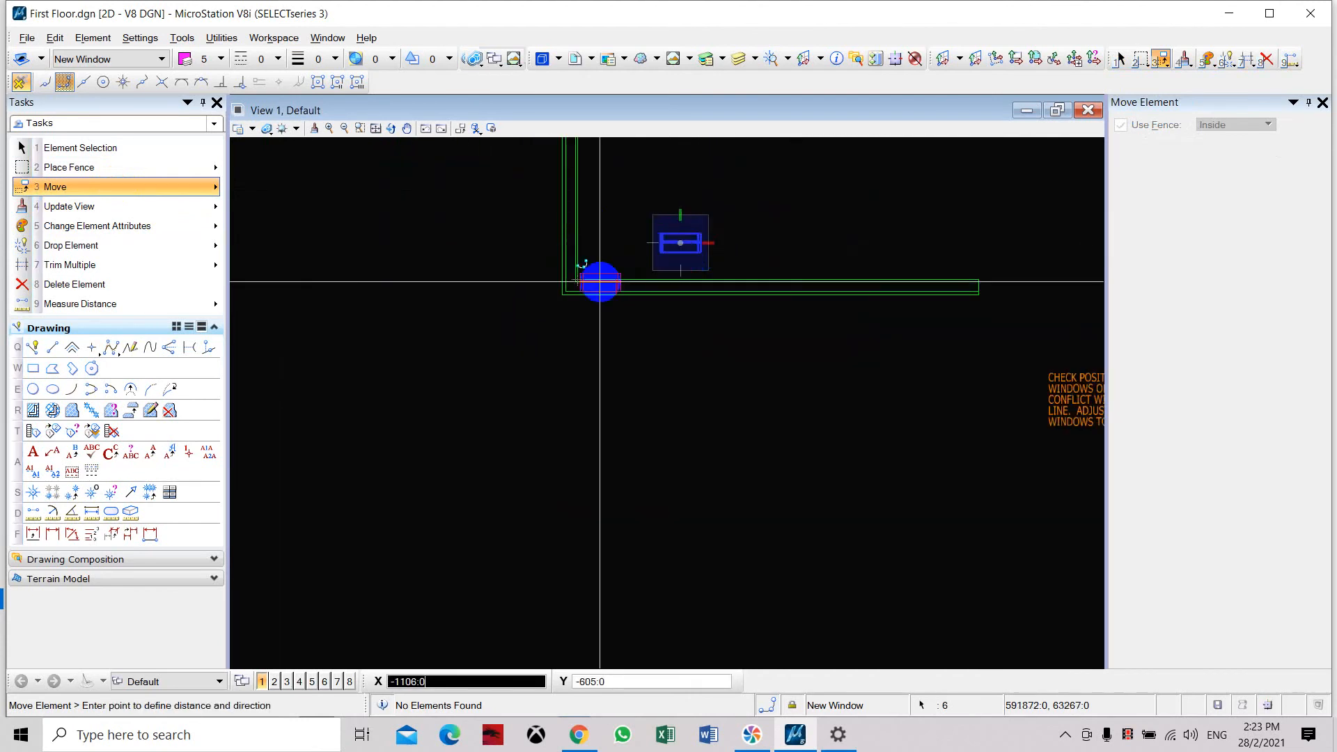
{"action": "scroll", "coordinate": [600, 282], "scroll_direction": "up", "scroll_amount": 4}
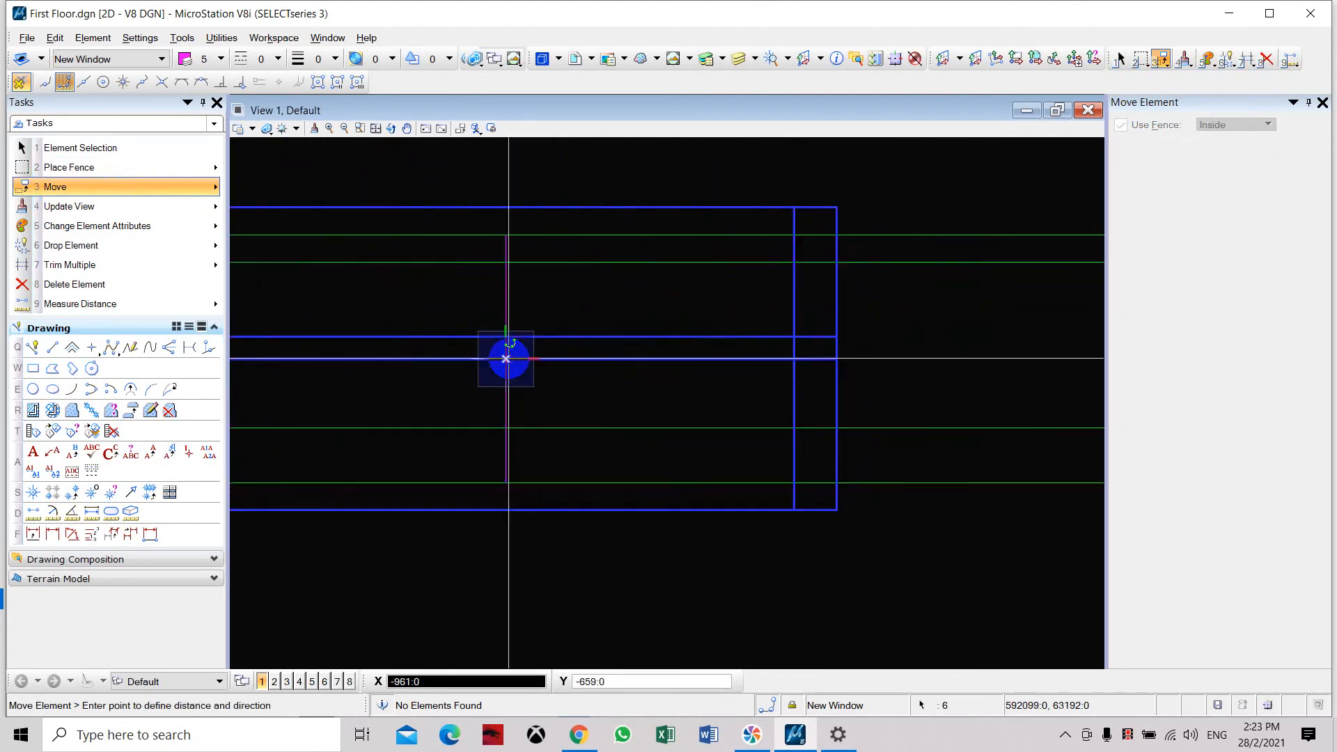
{"action": "left_click", "coordinate": [508, 359]}
Delete the vertical guide line inside the placed window.
{"action": "scroll", "coordinate": [550, 328], "scroll_direction": "down", "scroll_amount": 3}
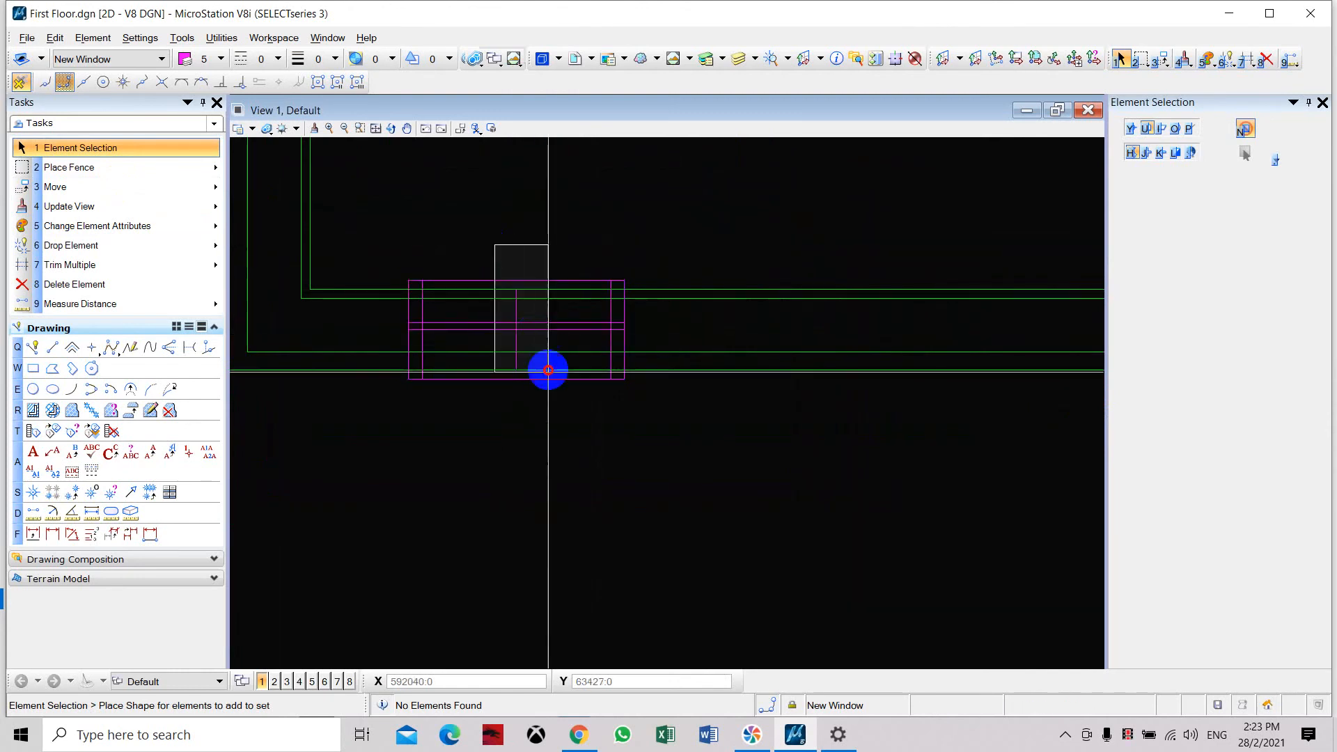
{"action": "left_click", "coordinate": [558, 417]}
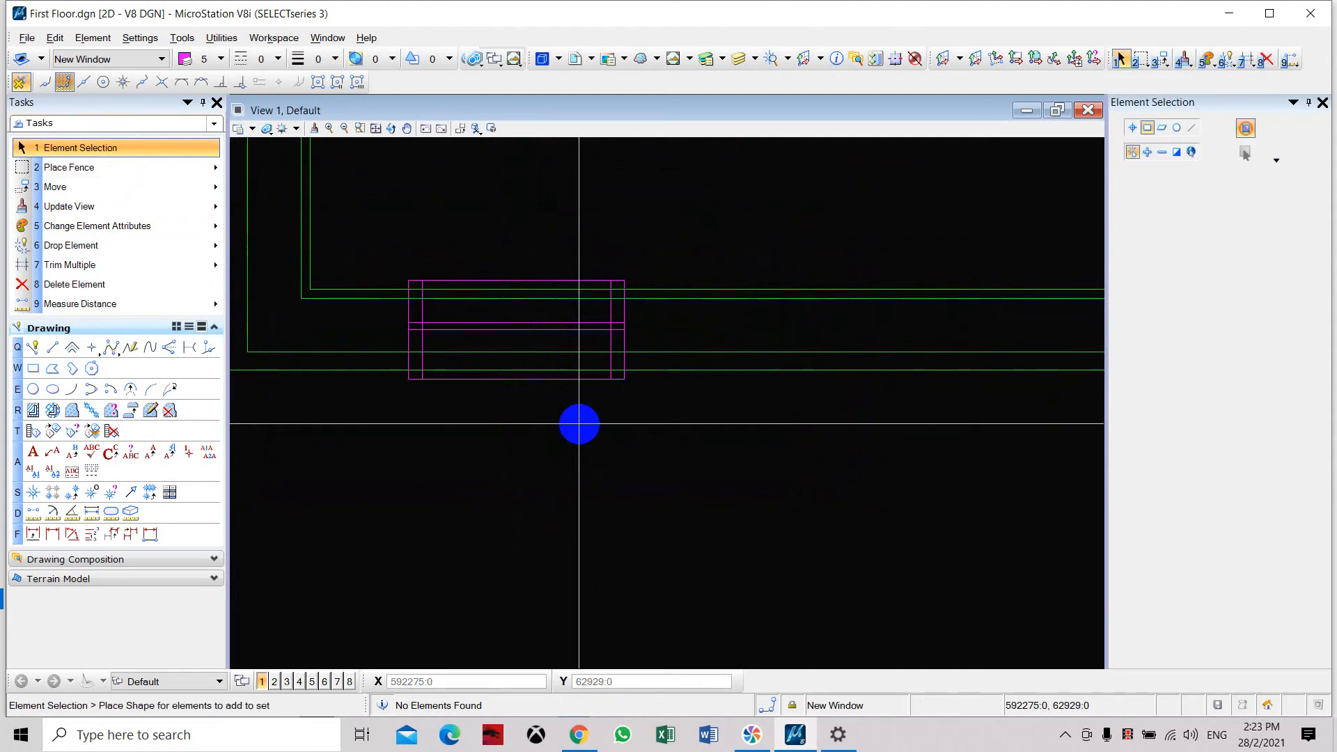
{"action": "scroll", "coordinate": [399, 286], "scroll_direction": "up", "scroll_amount": 3}
{"action": "scroll", "coordinate": [435, 294], "scroll_direction": "down", "scroll_amount": 3}
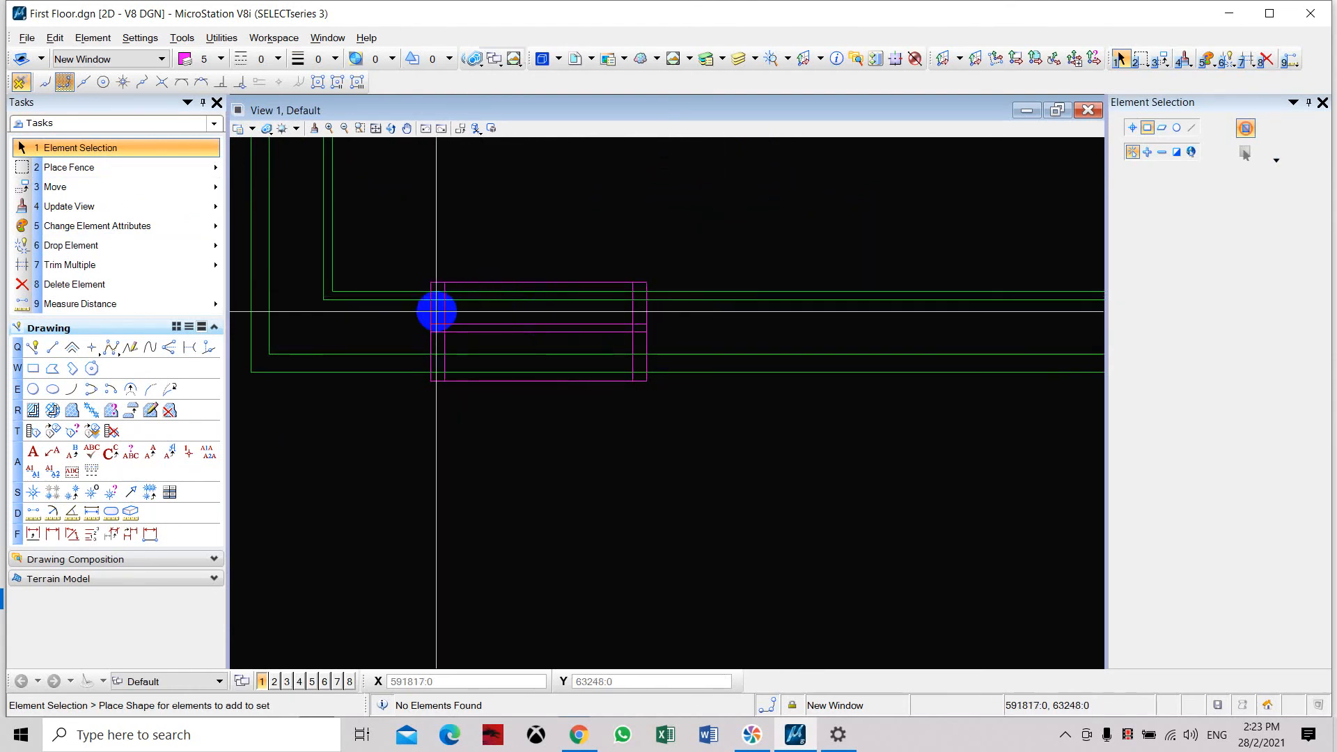
Trim away the four green wall lines inside the magenta window, using the window's outer rectangle as the cutting edge.
{"action": "left_click", "coordinate": [104, 265]}
{"action": "scroll", "coordinate": [432, 310], "scroll_direction": "up", "scroll_amount": 5}
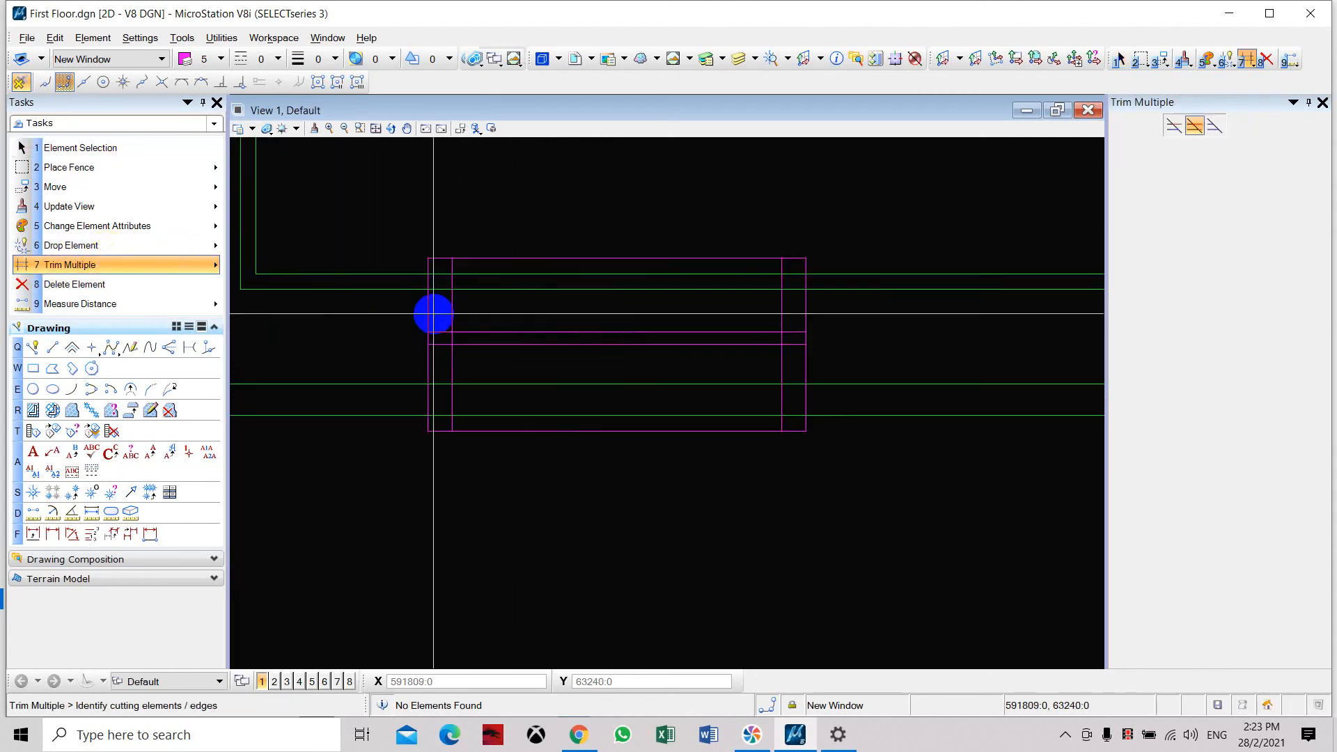
{"action": "left_click", "coordinate": [404, 321]}
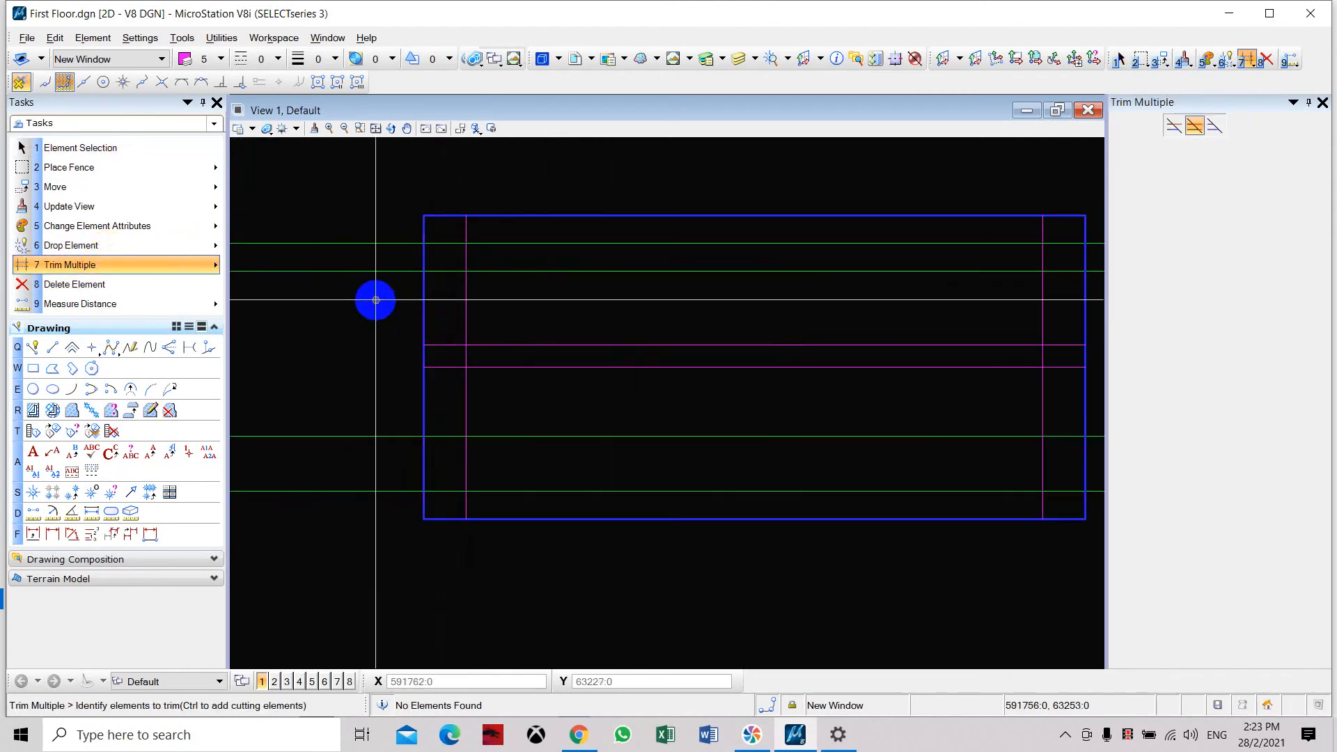
{"action": "scroll", "coordinate": [373, 299], "scroll_direction": "down", "scroll_amount": 5}
{"action": "scroll", "coordinate": [431, 286], "scroll_direction": "up", "scroll_amount": 5}
{"action": "left_click_drag", "start_coordinate": [521, 325], "coordinate": [499, 269]}
{"action": "left_click_drag", "start_coordinate": [544, 442], "coordinate": [523, 533]}
{"action": "scroll", "coordinate": [681, 307], "scroll_direction": "down", "scroll_amount": 5}
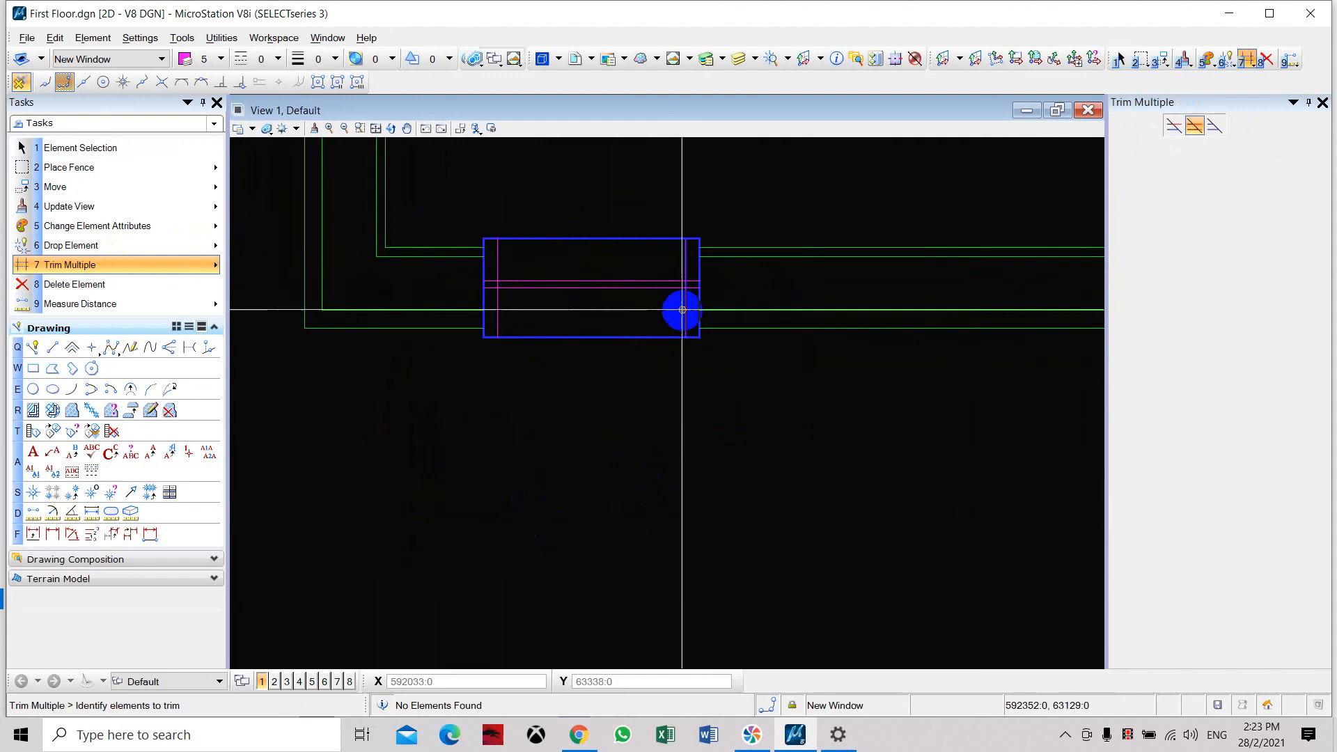
{"action": "key", "text": "Escape"}
Examine the trimmed wall lines where they meet both ends of the window.
{"action": "scroll", "coordinate": [695, 338], "scroll_direction": "up", "scroll_amount": 3}
{"action": "middle_click_drag", "start_coordinate": [693, 337], "coordinate": [576, 443]}
{"action": "scroll", "coordinate": [529, 400], "scroll_direction": "down", "scroll_amount": 3}
{"action": "scroll", "coordinate": [985, 397], "scroll_direction": "up", "scroll_amount": 5}
{"action": "scroll", "coordinate": [926, 331], "scroll_direction": "down", "scroll_amount": 5}
{"action": "scroll", "coordinate": [696, 337], "scroll_direction": "up", "scroll_amount": 4}
{"action": "scroll", "coordinate": [777, 354], "scroll_direction": "up", "scroll_amount": 2}
{"action": "middle_click_drag", "start_coordinate": [677, 327], "coordinate": [487, 397]}
{"action": "scroll", "coordinate": [487, 397], "scroll_direction": "up", "scroll_amount": 3}
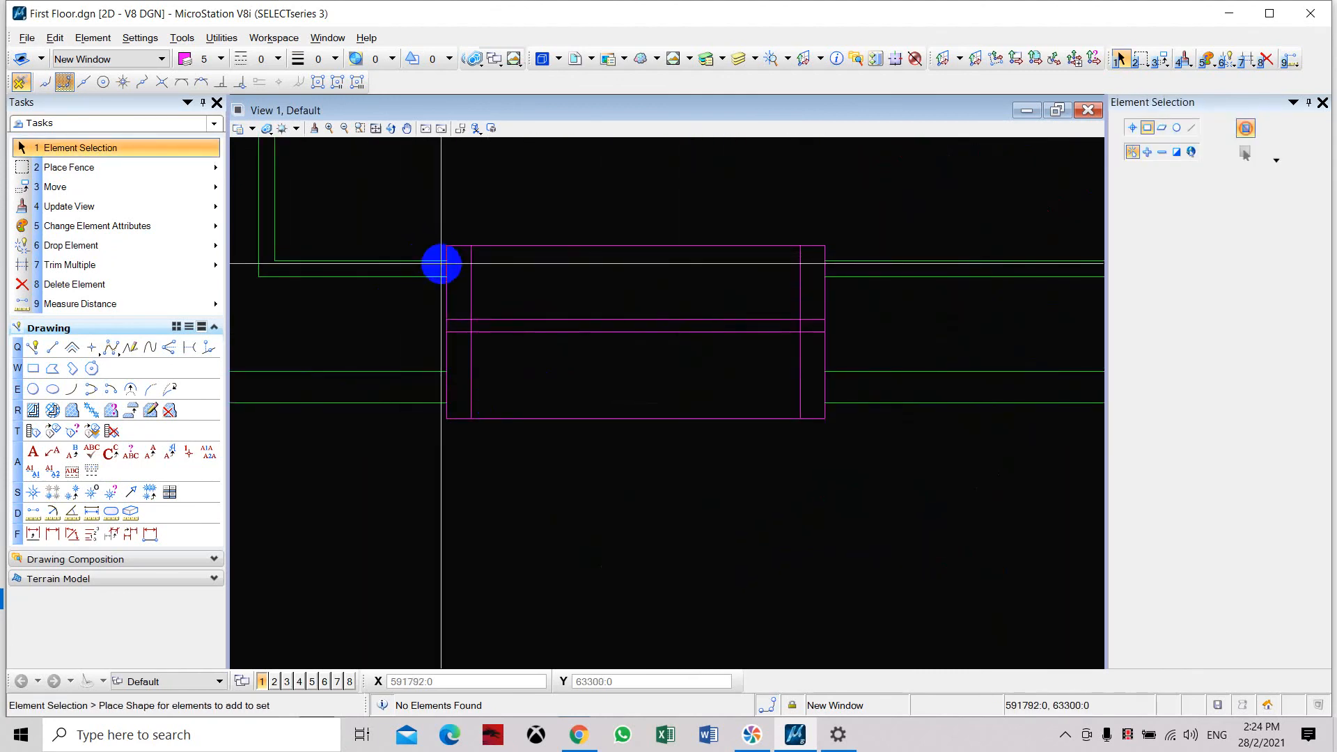
Make New Wall the active level and close the wall end left of the window with a vertical line across its full thickness.
{"action": "left_click", "coordinate": [162, 60]}
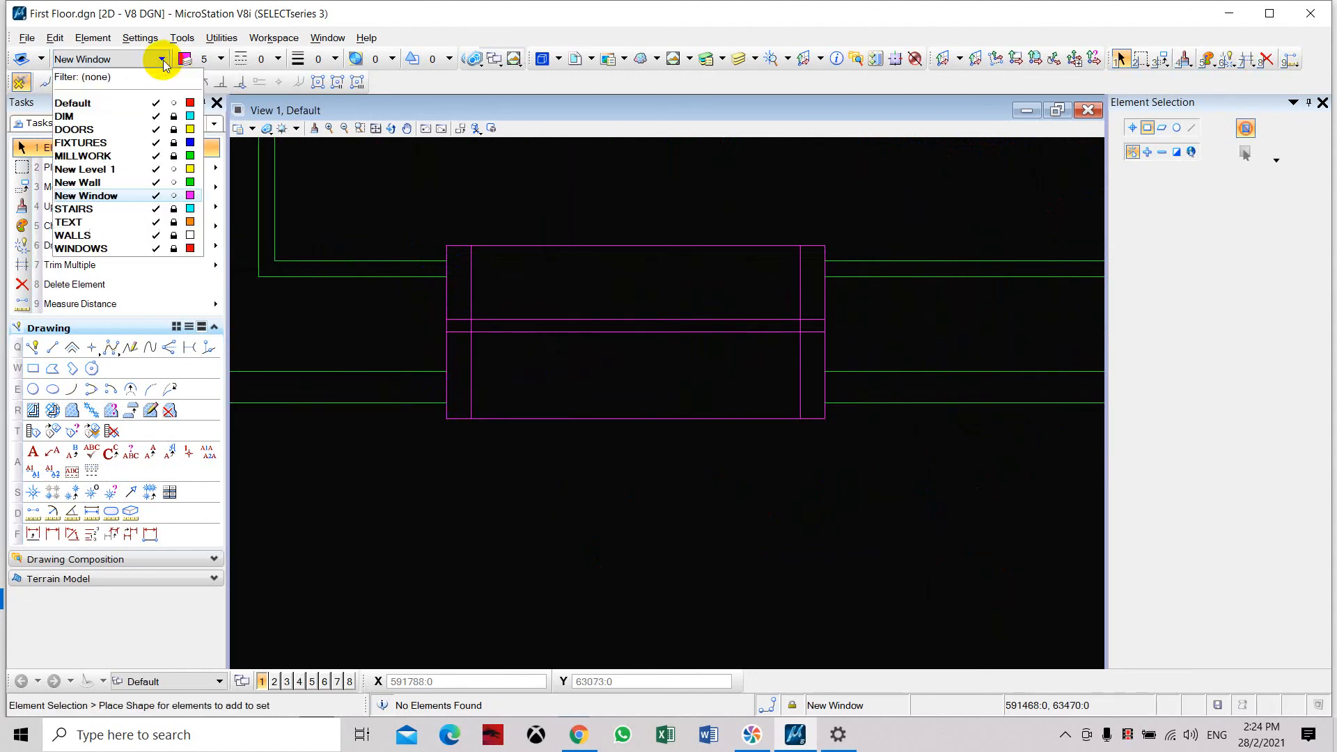
{"action": "left_click", "coordinate": [104, 183]}
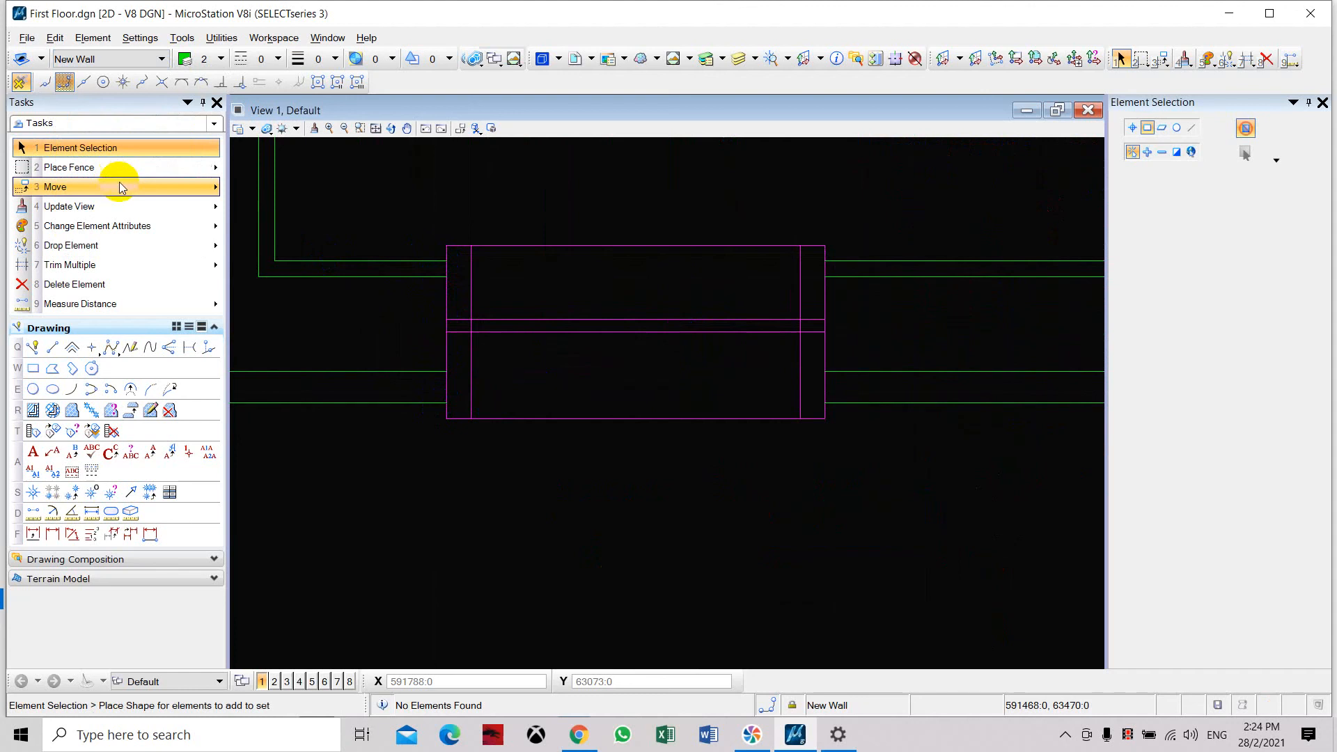
{"action": "left_click", "coordinate": [52, 347]}
{"action": "left_click", "coordinate": [445, 262]}
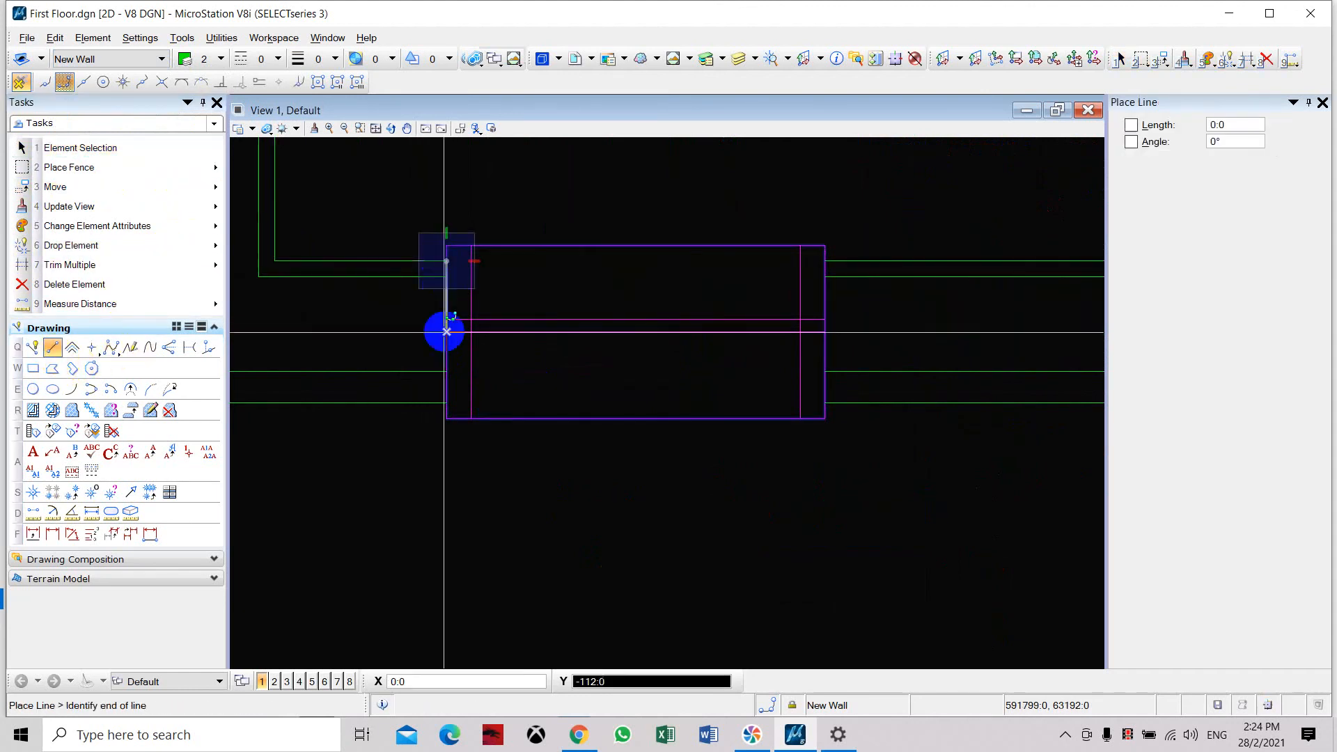
{"action": "left_click", "coordinate": [447, 403]}
{"action": "right_click", "coordinate": [448, 400]}
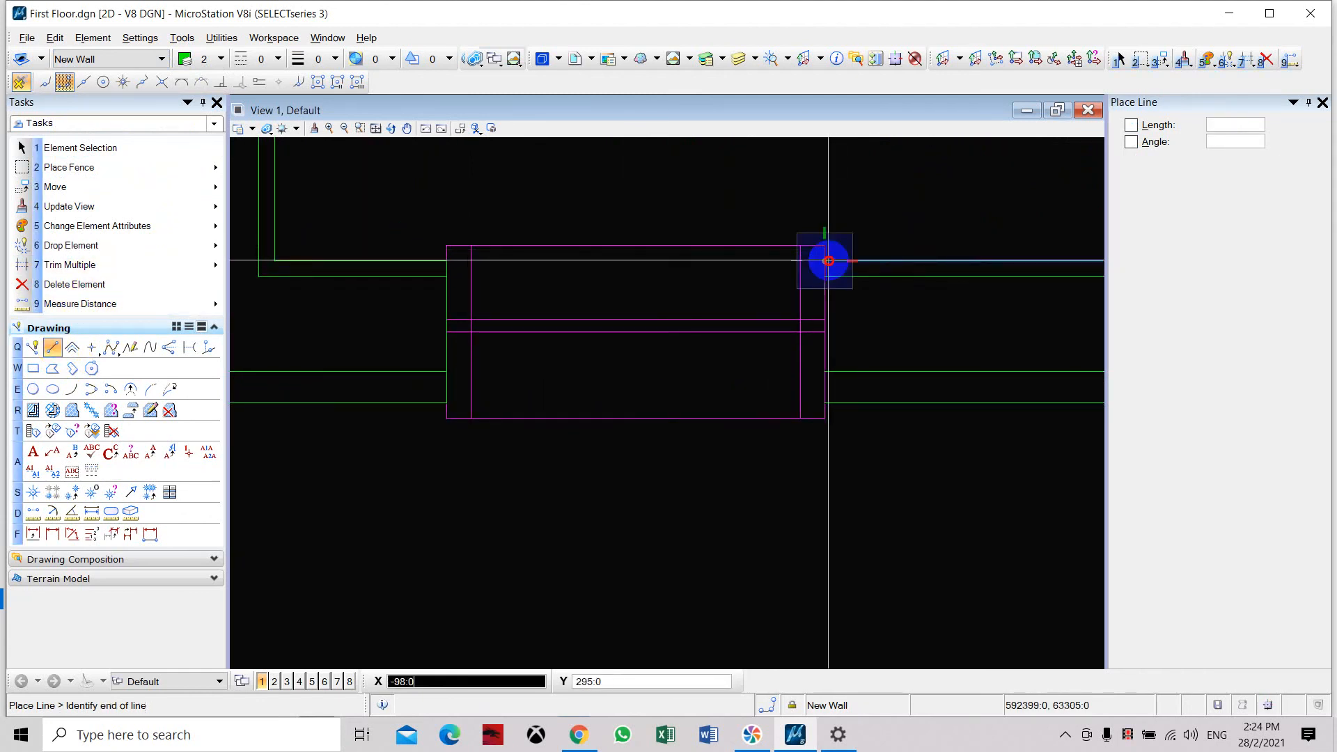
Close the wall end right of the window with a vertical line from the wall's upper line to its lowest line.
{"action": "left_click", "coordinate": [831, 392]}
{"action": "left_click", "coordinate": [826, 401]}
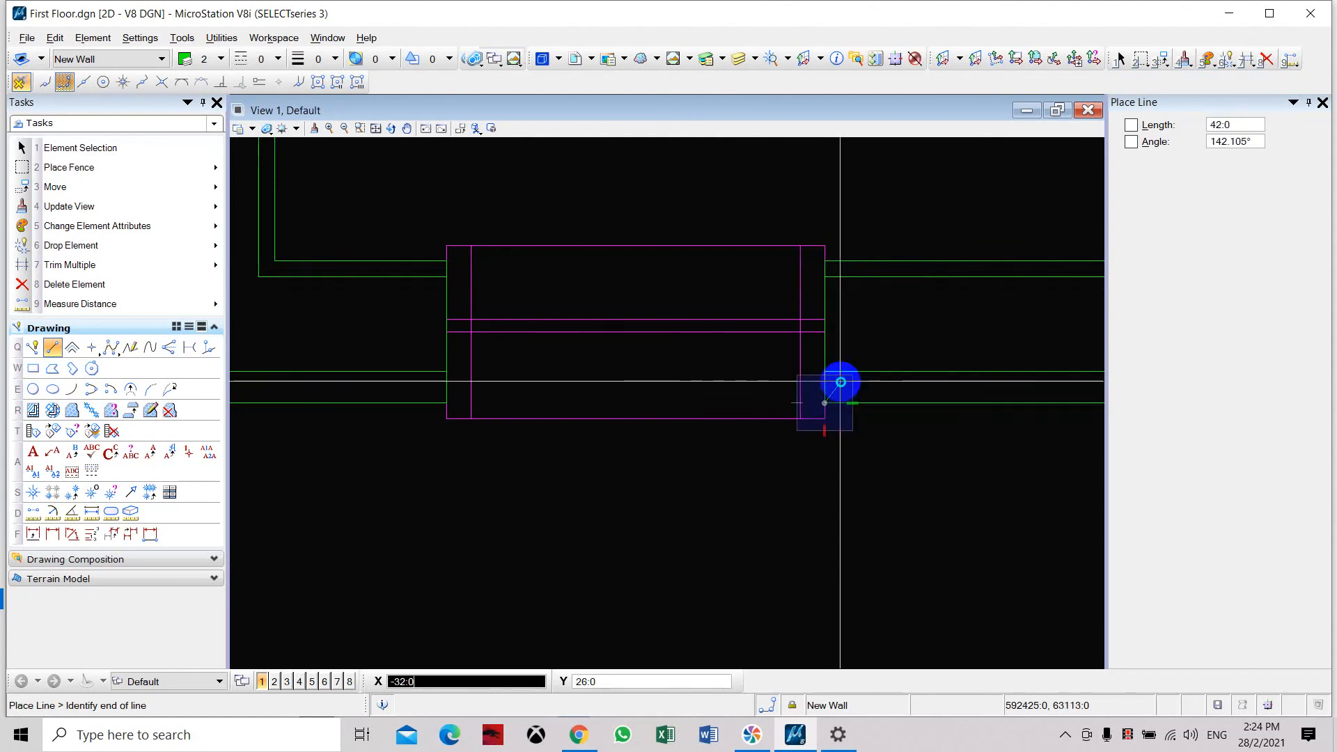
{"action": "right_click", "coordinate": [839, 382]}
{"action": "scroll", "coordinate": [606, 310], "scroll_direction": "down", "scroll_amount": 5}
{"action": "scroll", "coordinate": [678, 280], "scroll_direction": "down", "scroll_amount": 3}
{"action": "middle_click_drag", "start_coordinate": [686, 277], "coordinate": [606, 322]}
{"action": "key", "text": "Escape"}
Compare the finished wall and window with Bedroom #2's corner and window in the first floor plan.
{"action": "scroll", "coordinate": [583, 344], "scroll_direction": "up", "scroll_amount": 6}
{"action": "scroll", "coordinate": [562, 338], "scroll_direction": "up", "scroll_amount": 3}
{"action": "scroll", "coordinate": [524, 326], "scroll_direction": "down", "scroll_amount": 6}
{"action": "middle_click_drag", "start_coordinate": [568, 248], "coordinate": [534, 332]}
{"action": "scroll", "coordinate": [535, 332], "scroll_direction": "down", "scroll_amount": 2}
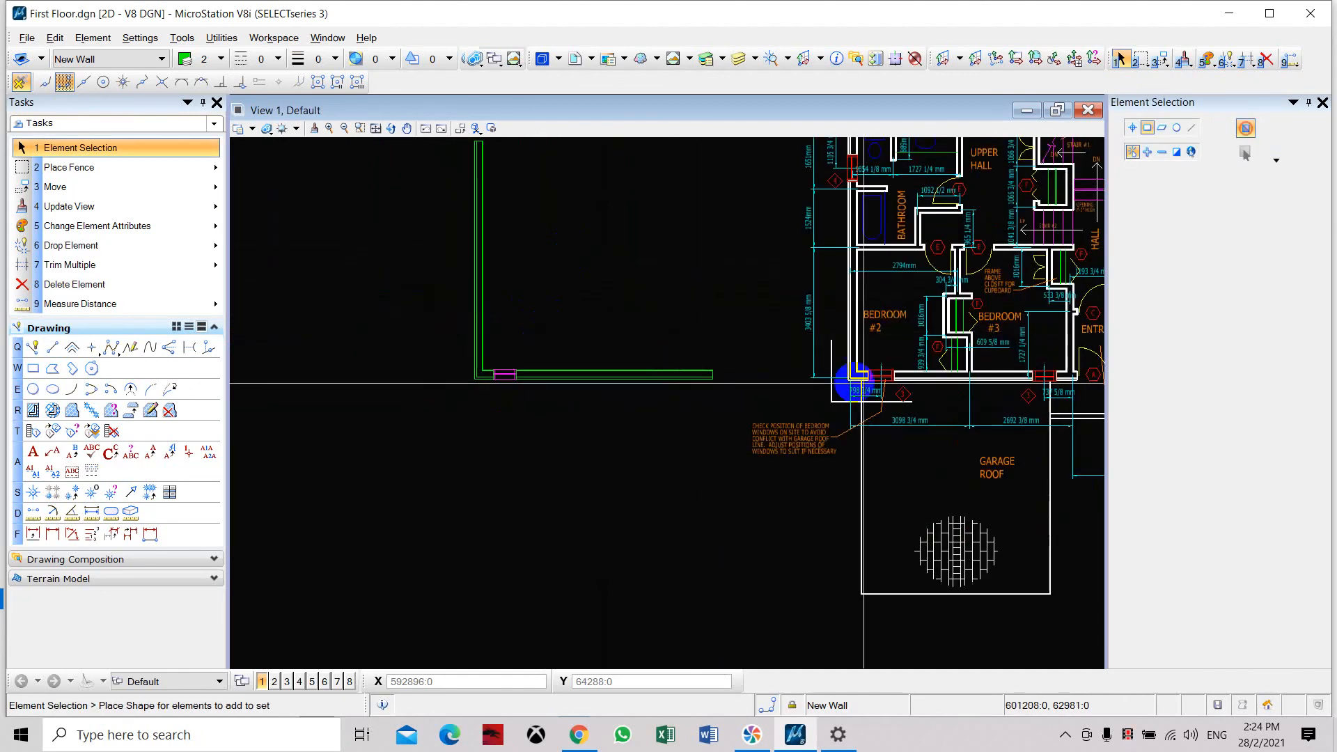
{"action": "scroll", "coordinate": [895, 380], "scroll_direction": "up", "scroll_amount": 2}
{"action": "scroll", "coordinate": [895, 380], "scroll_direction": "down", "scroll_amount": 3}
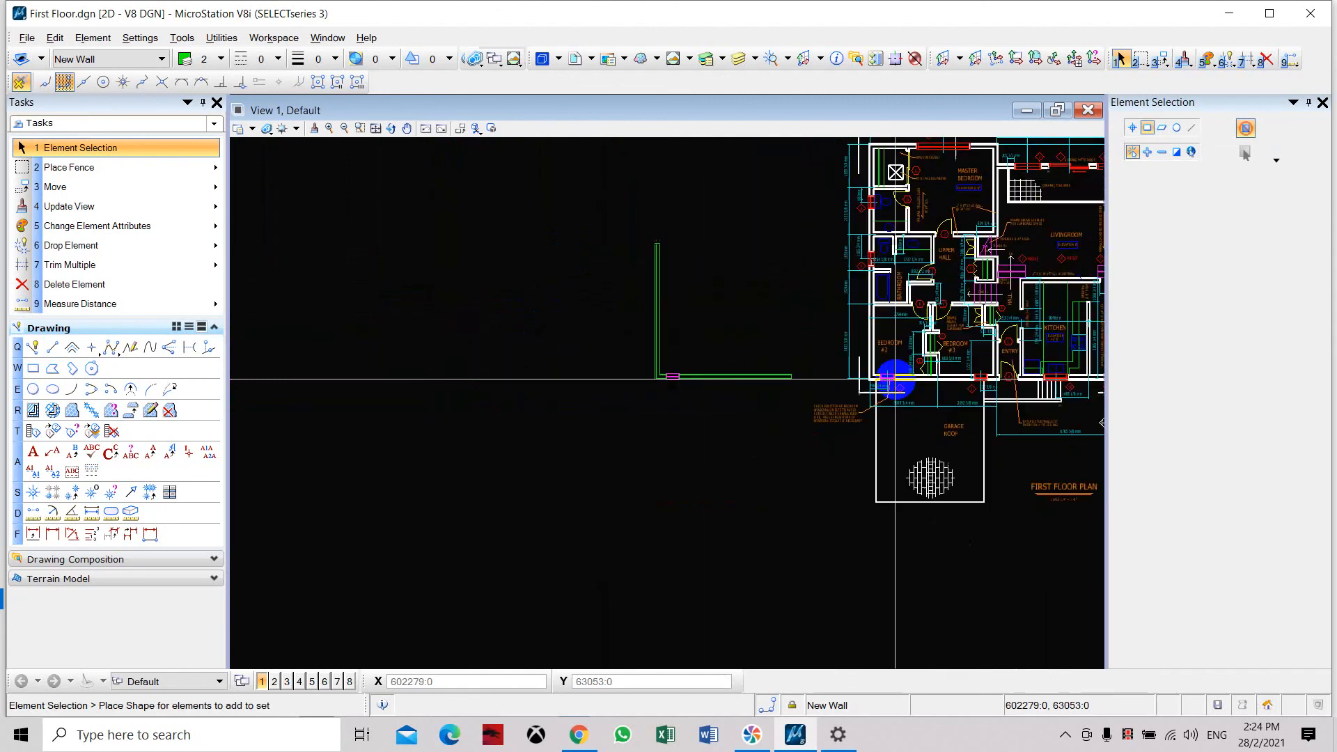
{"action": "scroll", "coordinate": [842, 369], "scroll_direction": "up", "scroll_amount": 2}
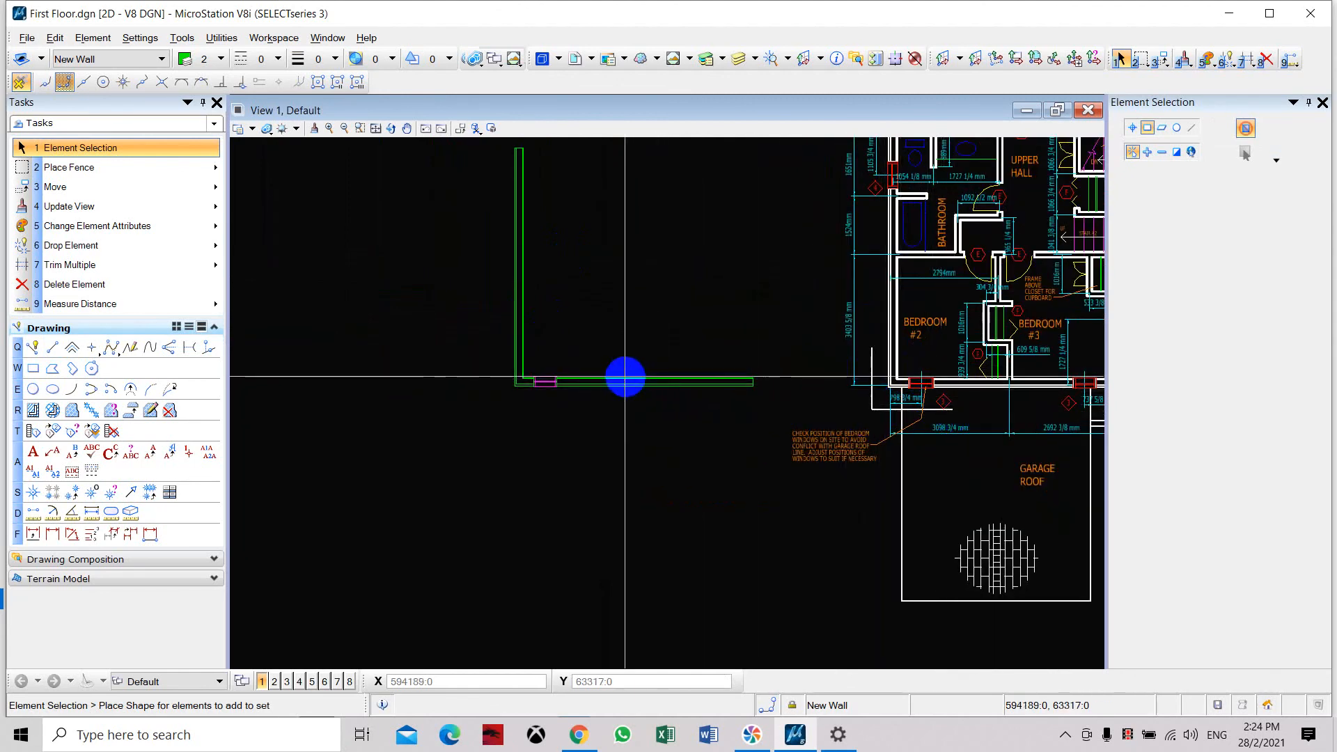
{"action": "scroll", "coordinate": [515, 355], "scroll_direction": "up", "scroll_amount": 5}
{"action": "middle_click_drag", "start_coordinate": [677, 393], "coordinate": [597, 351]}
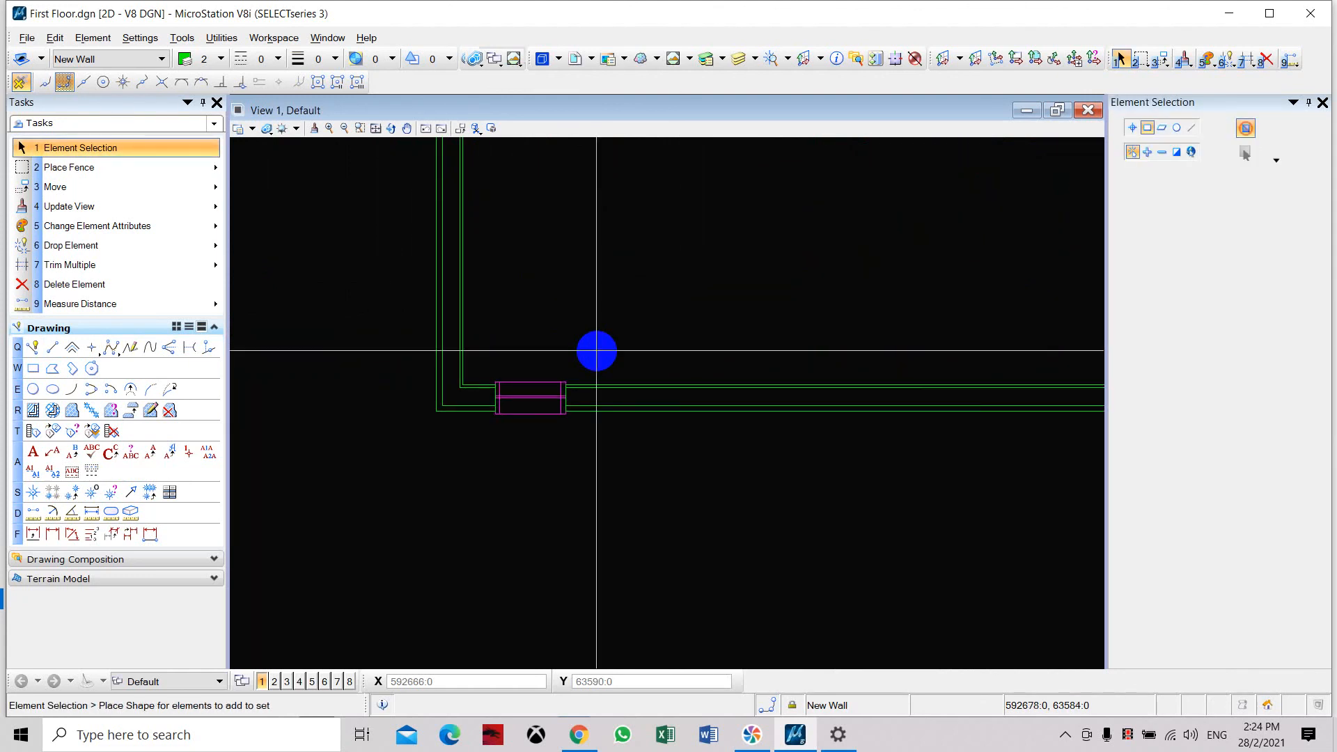
{"action": "scroll", "coordinate": [597, 351], "scroll_direction": "down", "scroll_amount": 5}
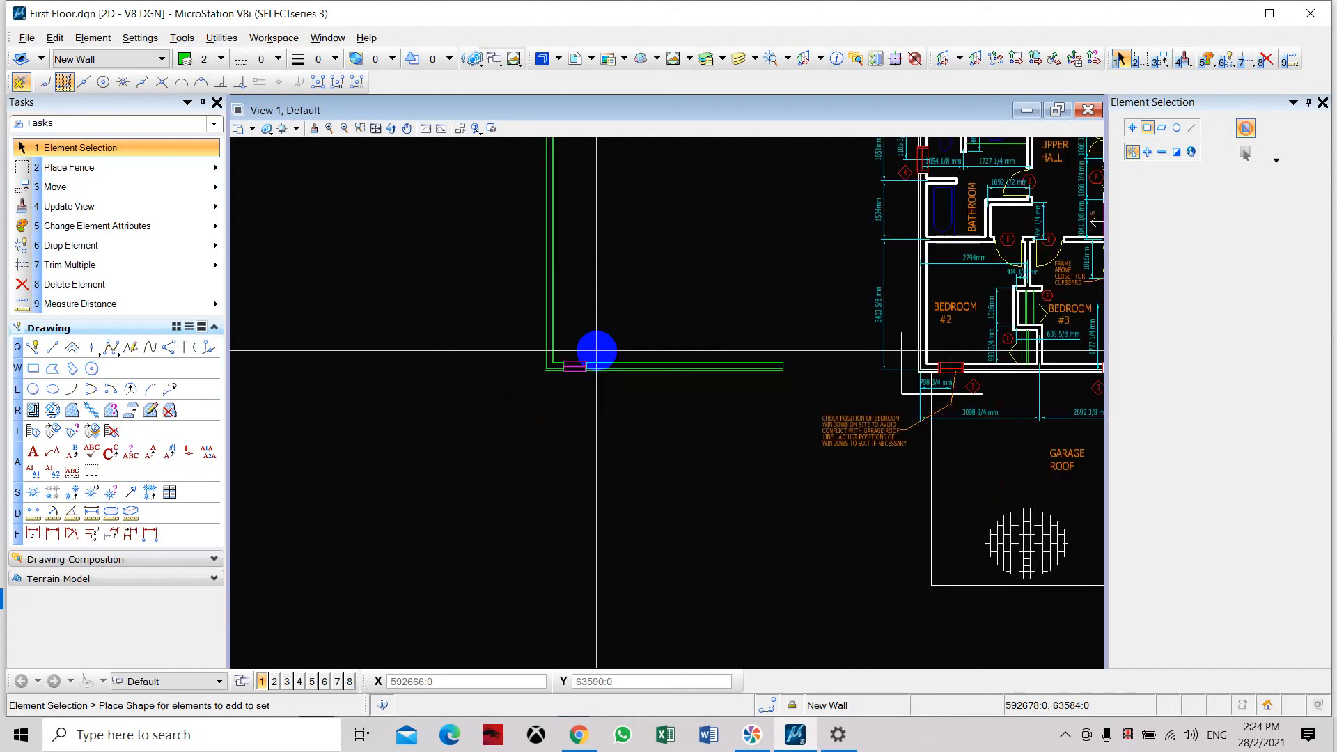